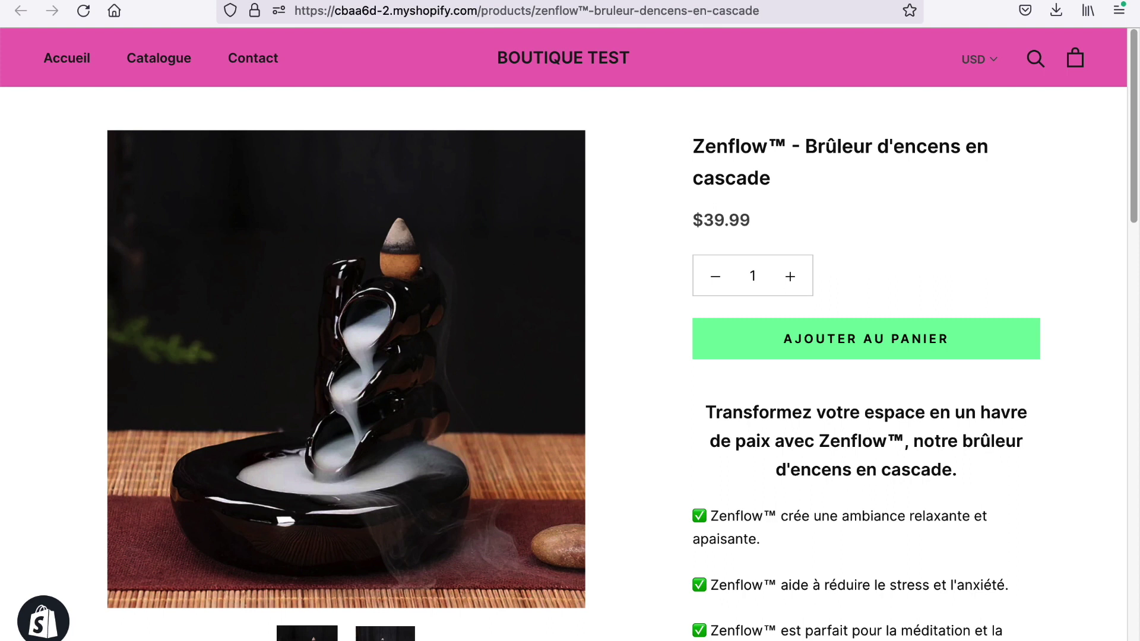
Review the Zenflow incense burner product page, highlighting the headline and list of benefits in its description.
scroll(733, 505, down, 3)
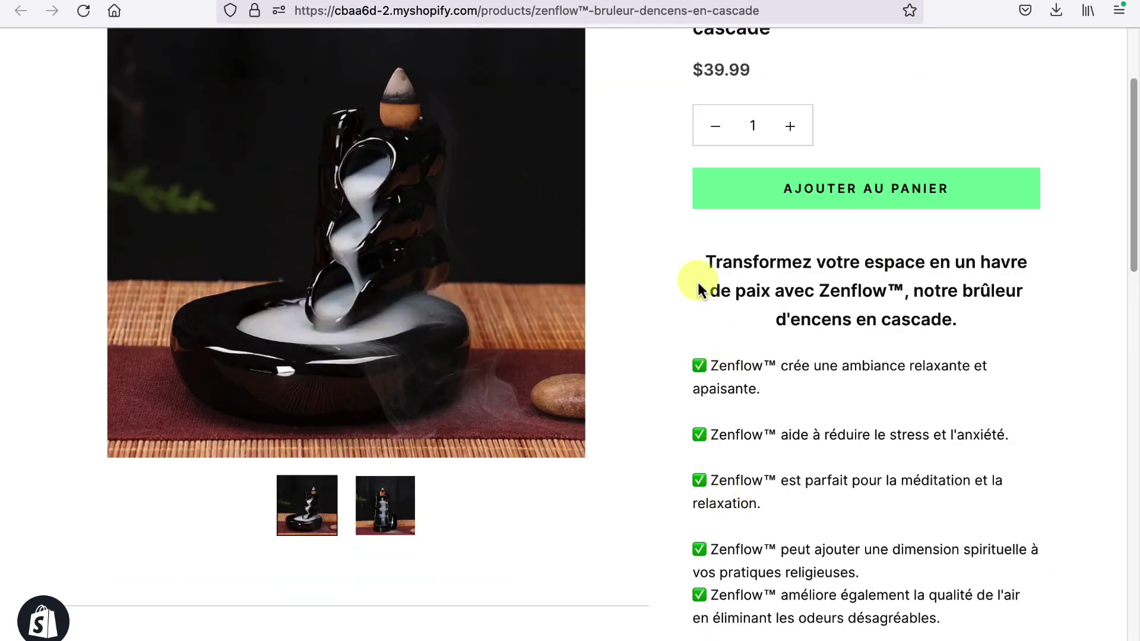
scroll(989, 421, up, 1)
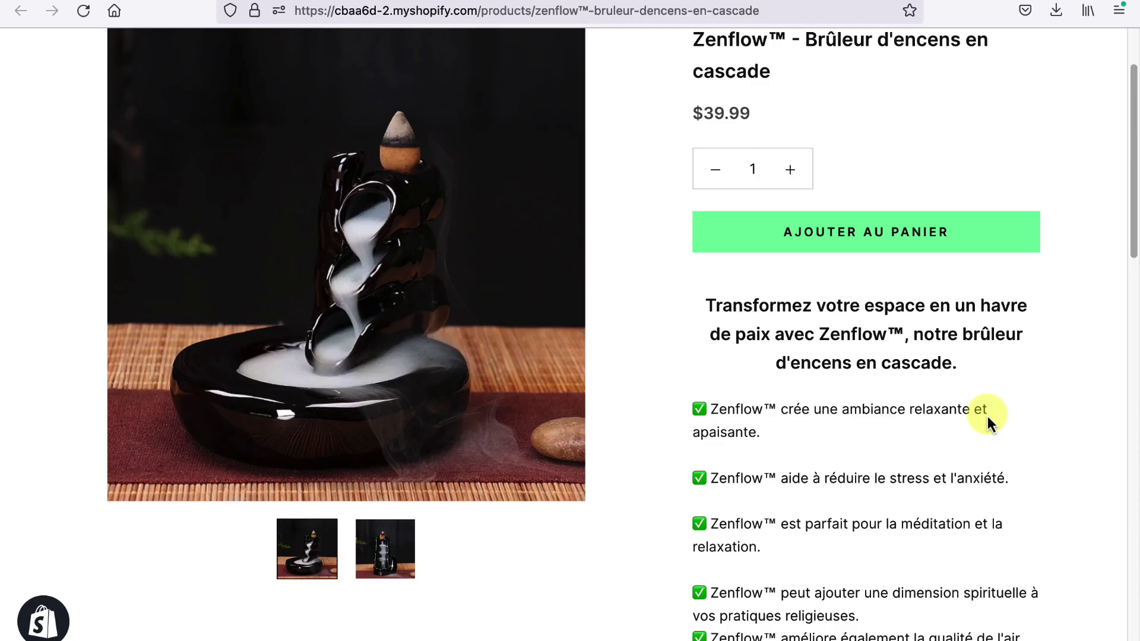
scroll(962, 419, down, 2)
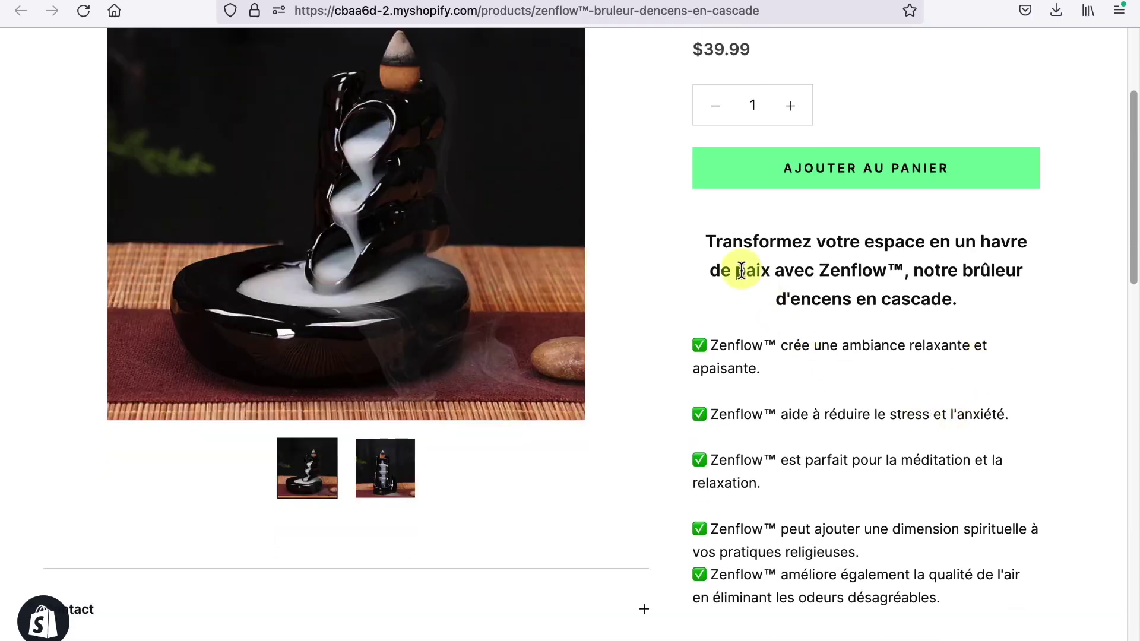
drag(712, 244, 945, 624)
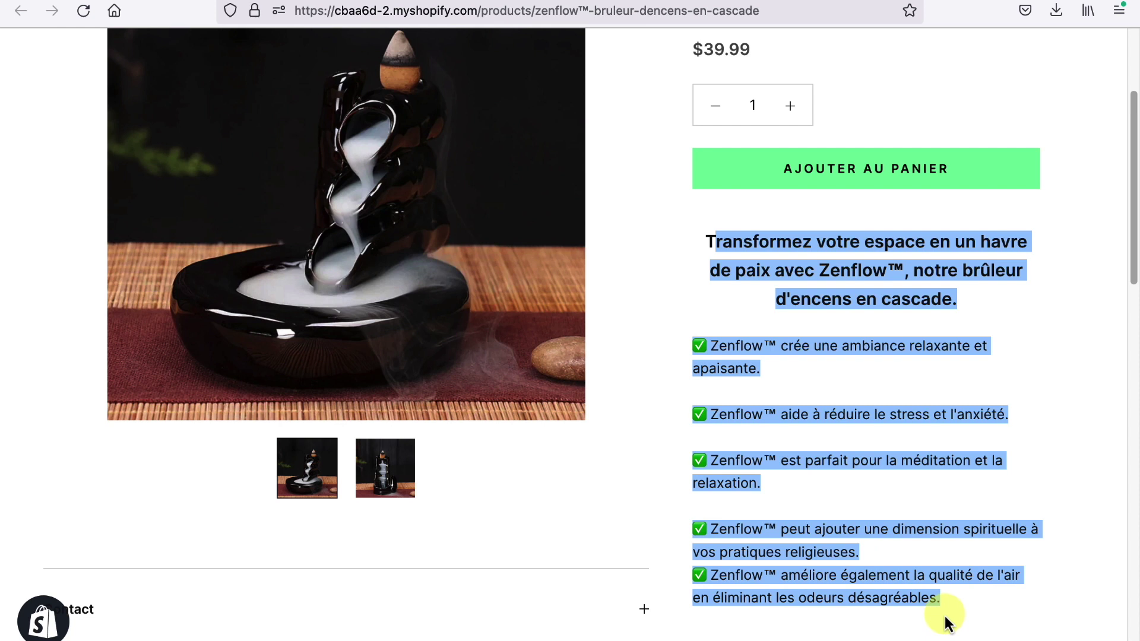
click(953, 614)
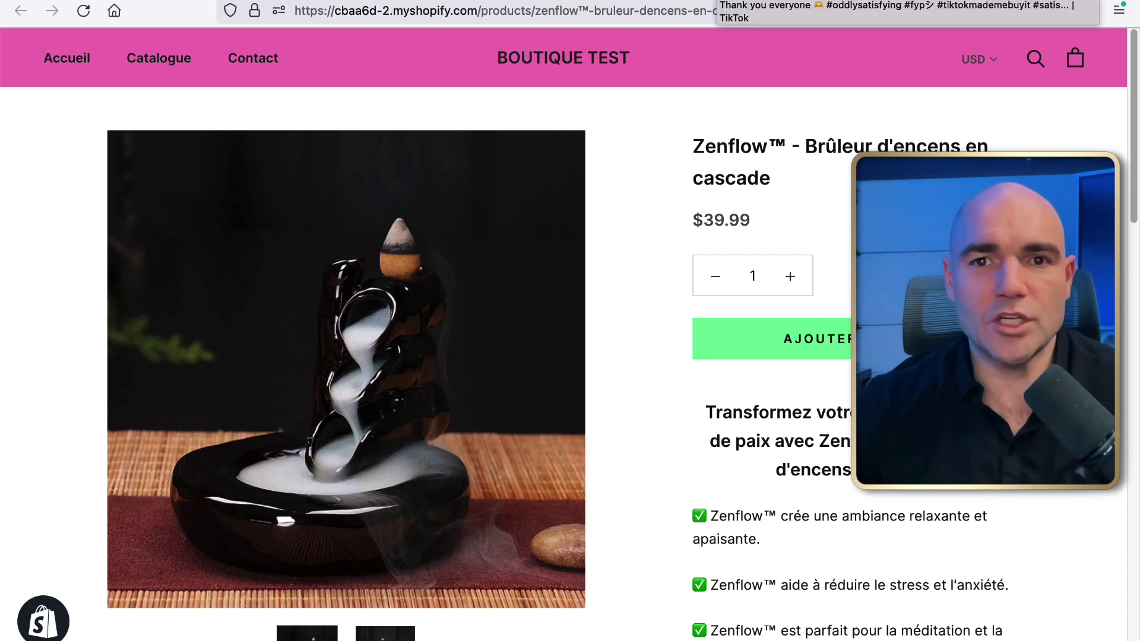
Switch to the TikTok page with the incense burner video, play the video and copy its link.
click(718, 0)
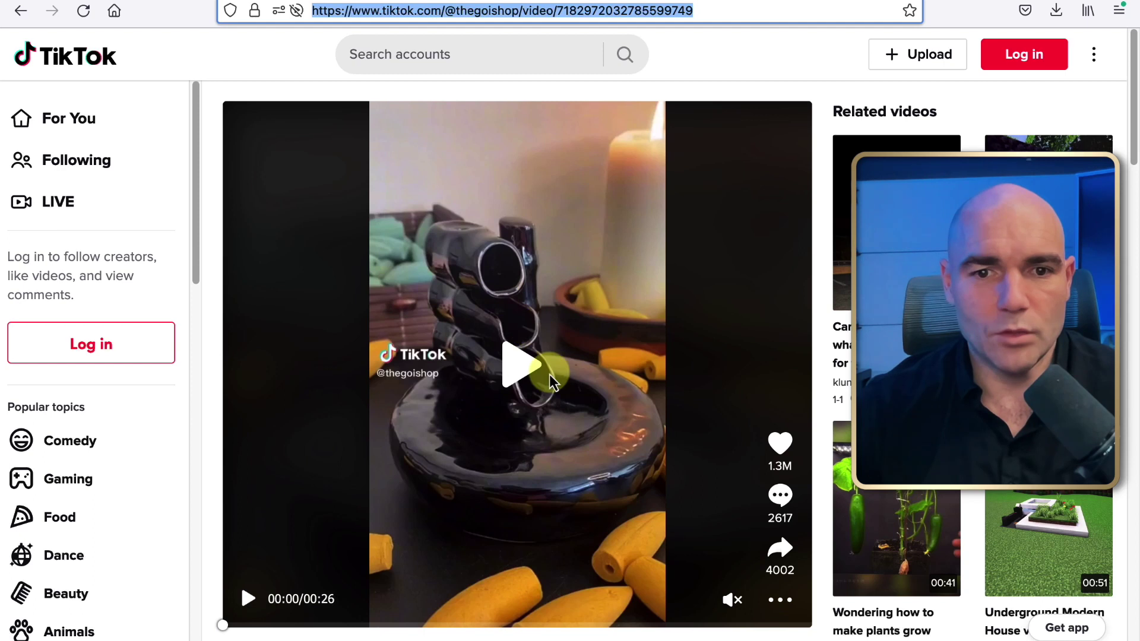
click(576, 394)
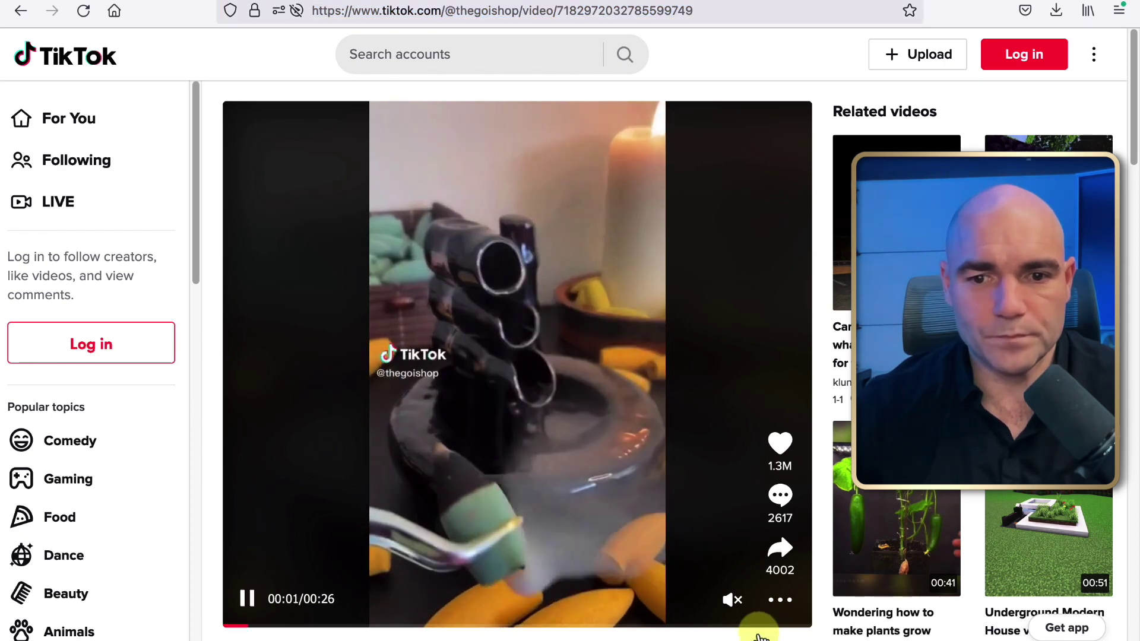
mouse_move(734, 604)
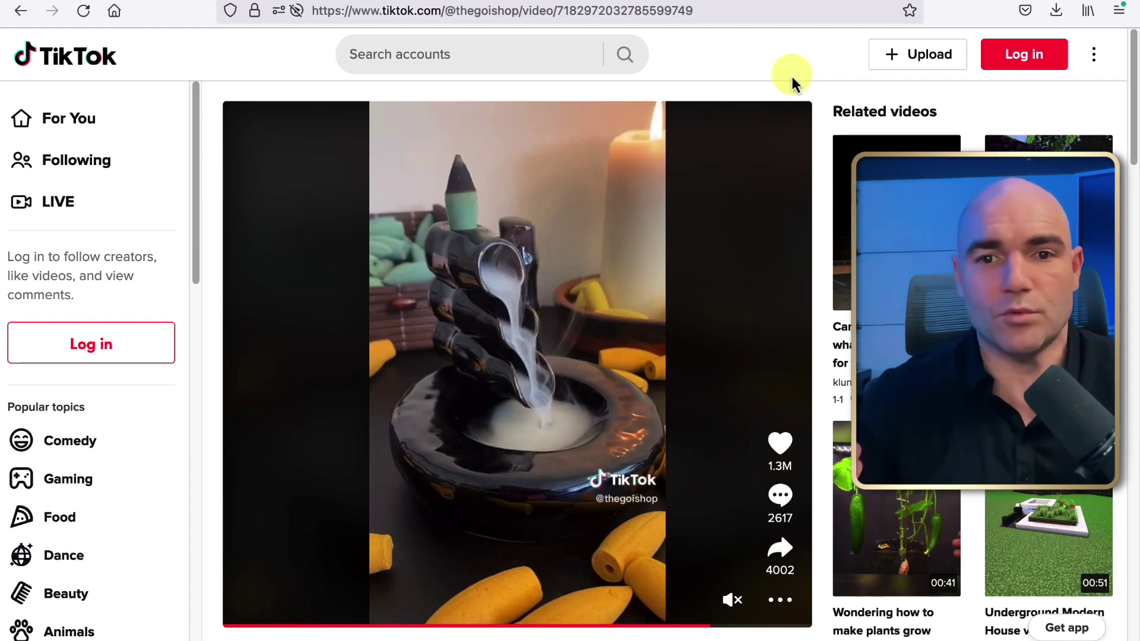
key(ctrl+l)
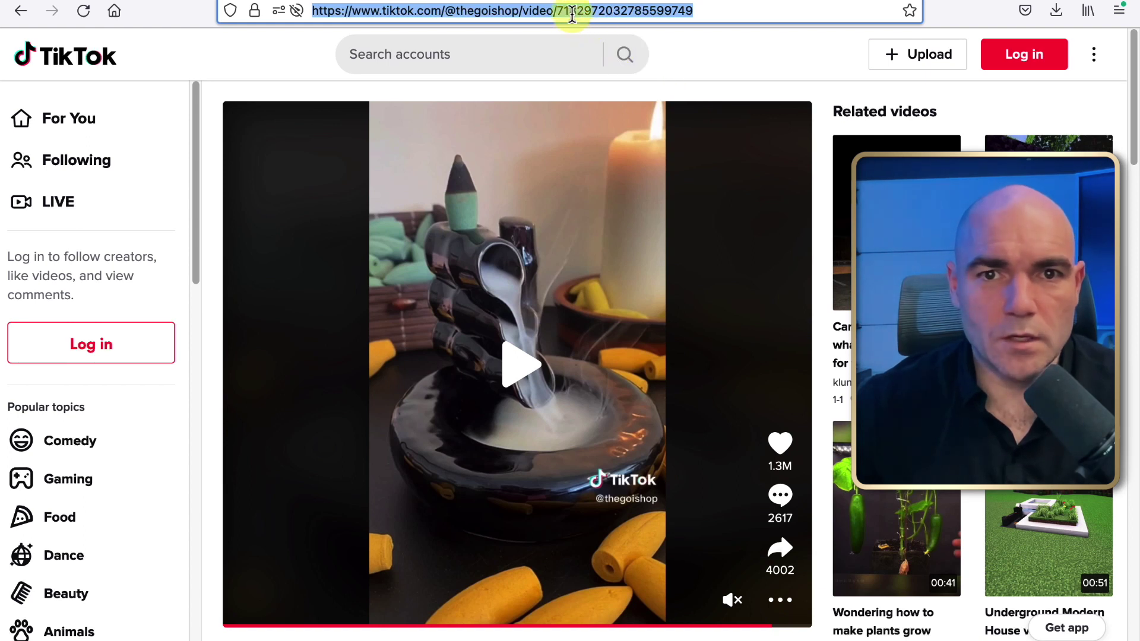
right_click(572, 13)
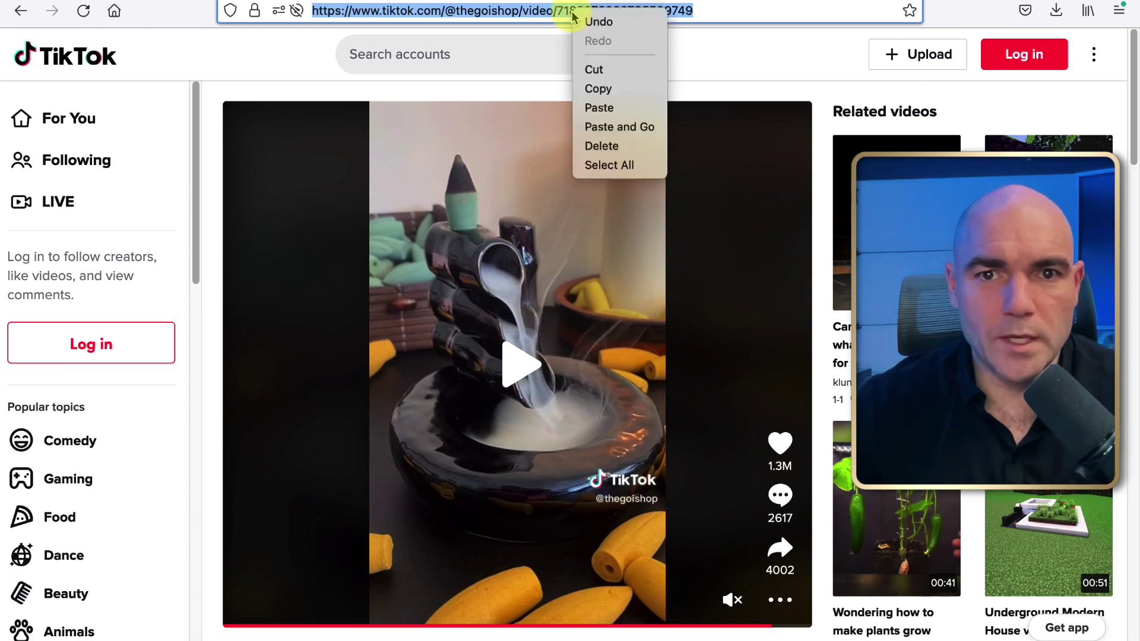
click(598, 90)
Switch to SnapTik, load the TikTok video from the copied link, download it and dismiss the advert.
key(ctrl+Tab)
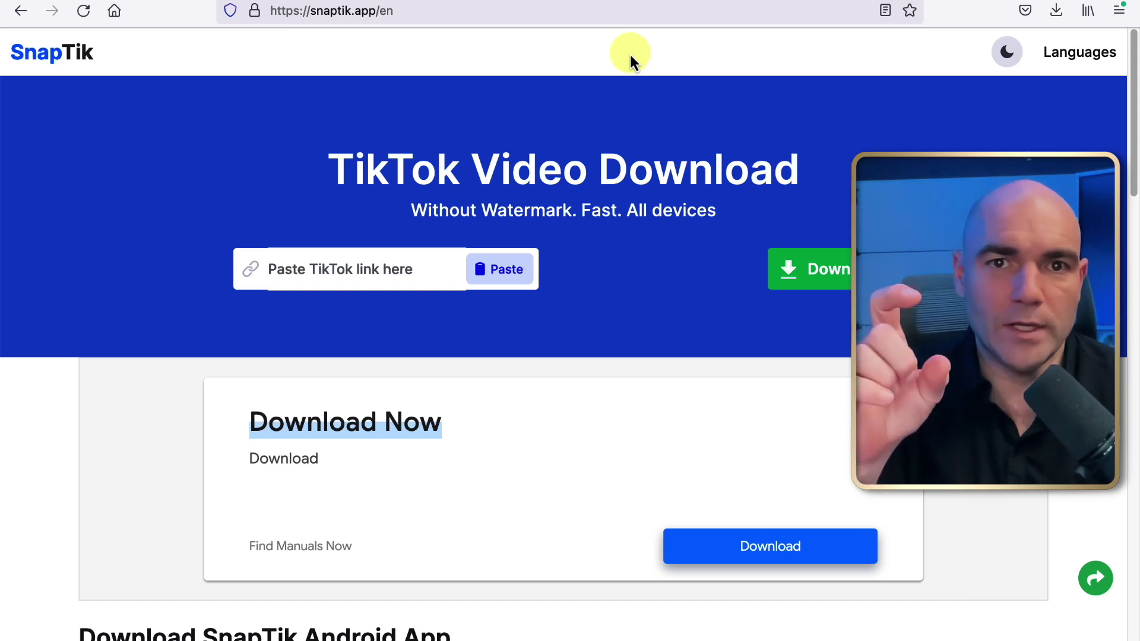
click(351, 267)
key(ctrl+v)
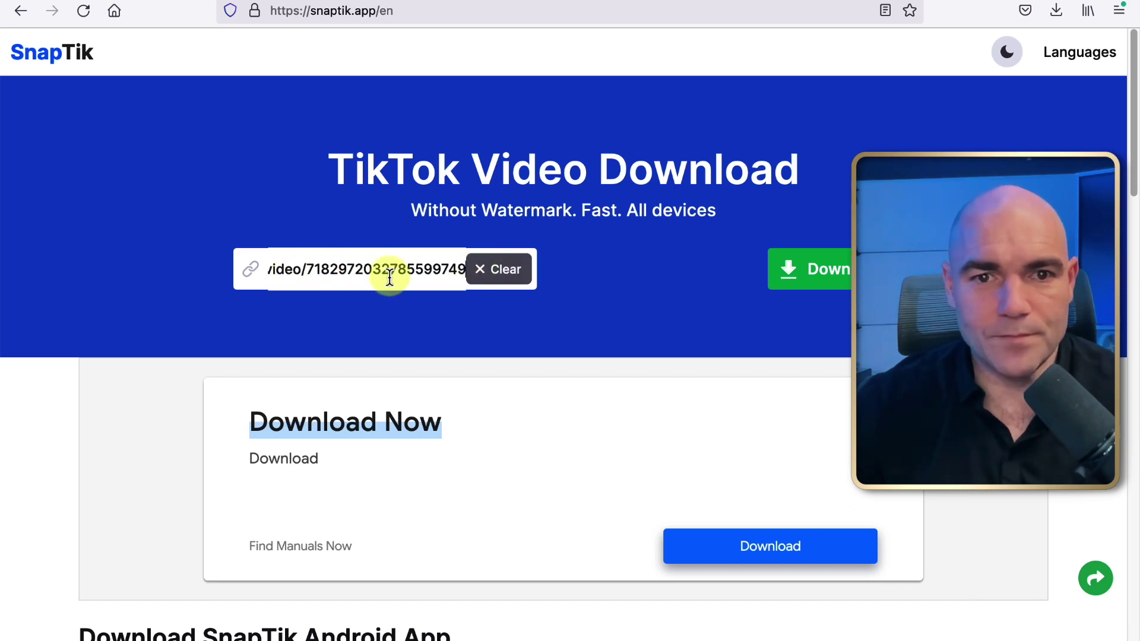
key(Return)
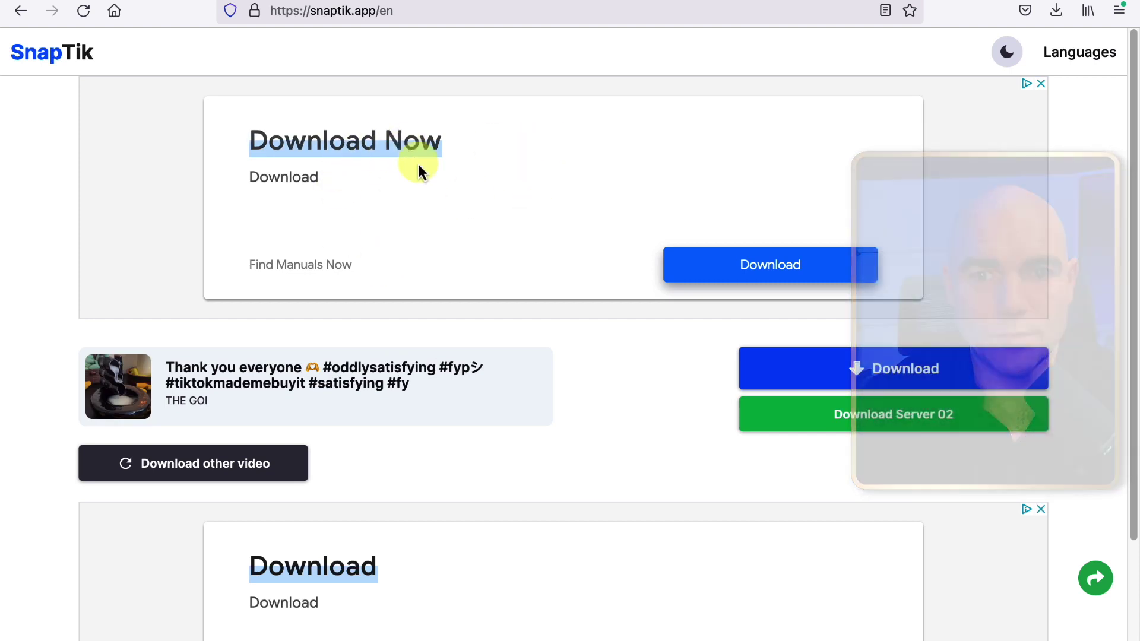
click(937, 374)
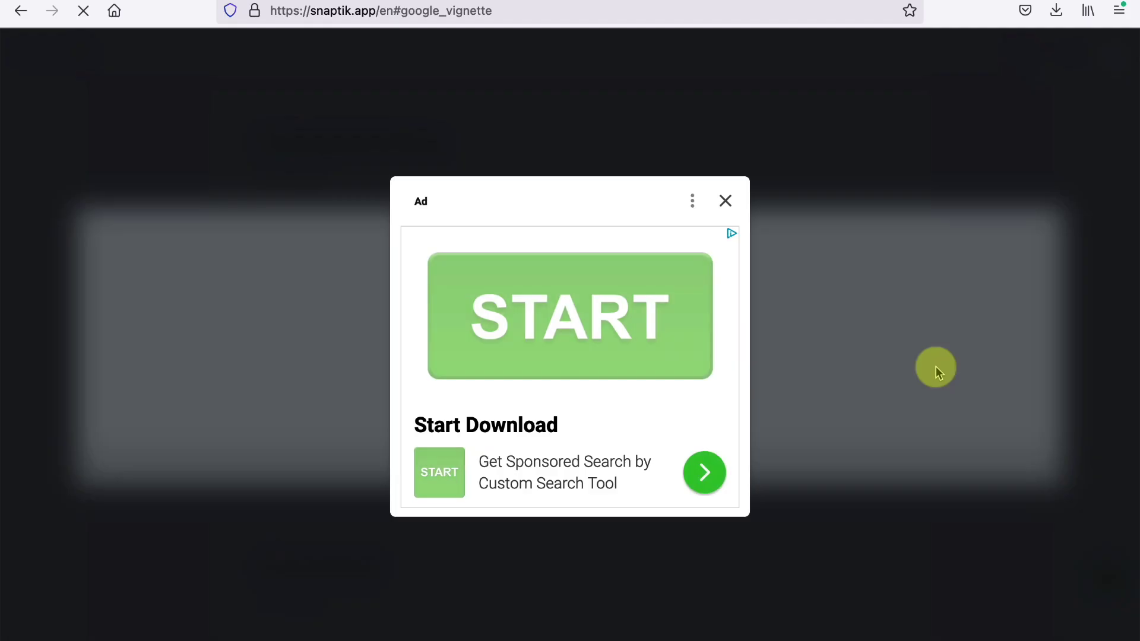
click(725, 202)
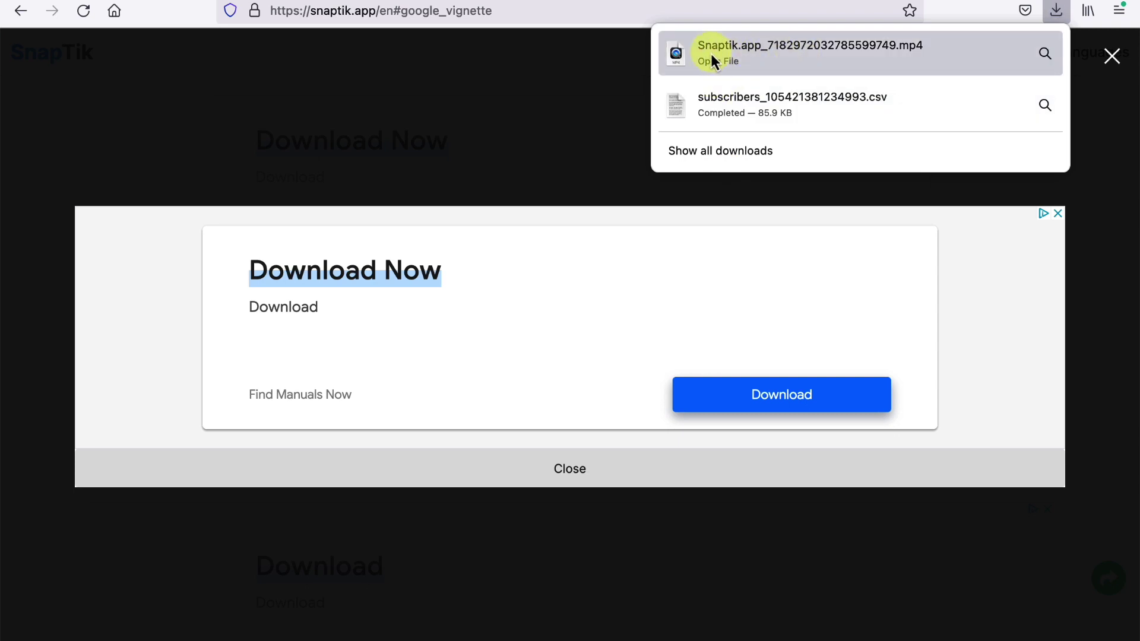
Locate the downloaded Snaptik MP4 in the Downloads folder, skim through its playback, and close the player and folder.
click(1044, 51)
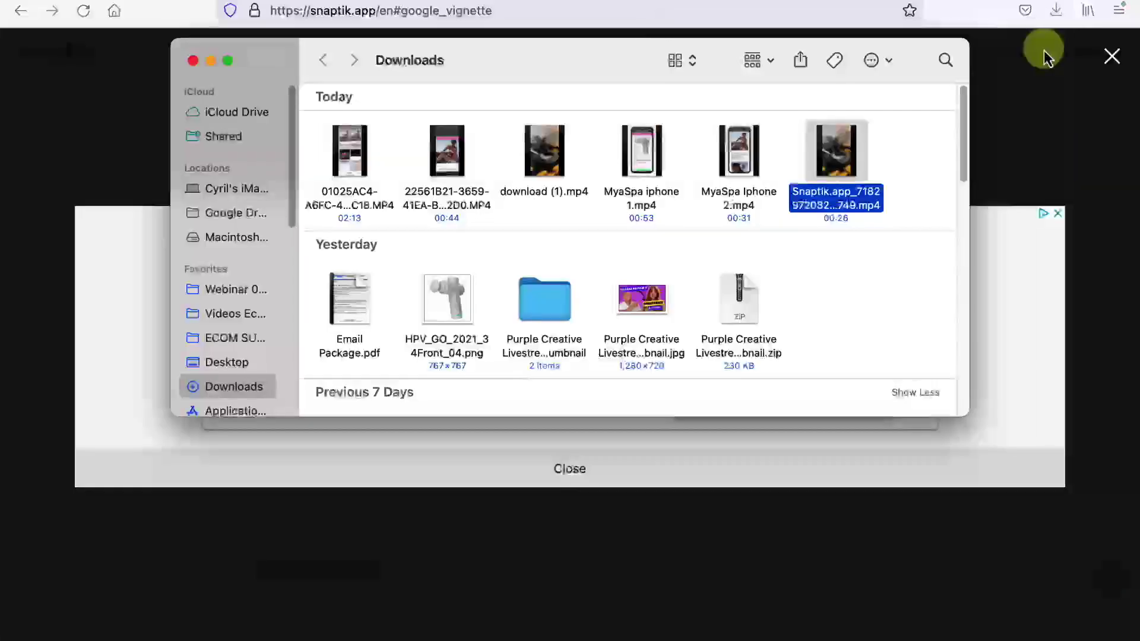
double_click(853, 172)
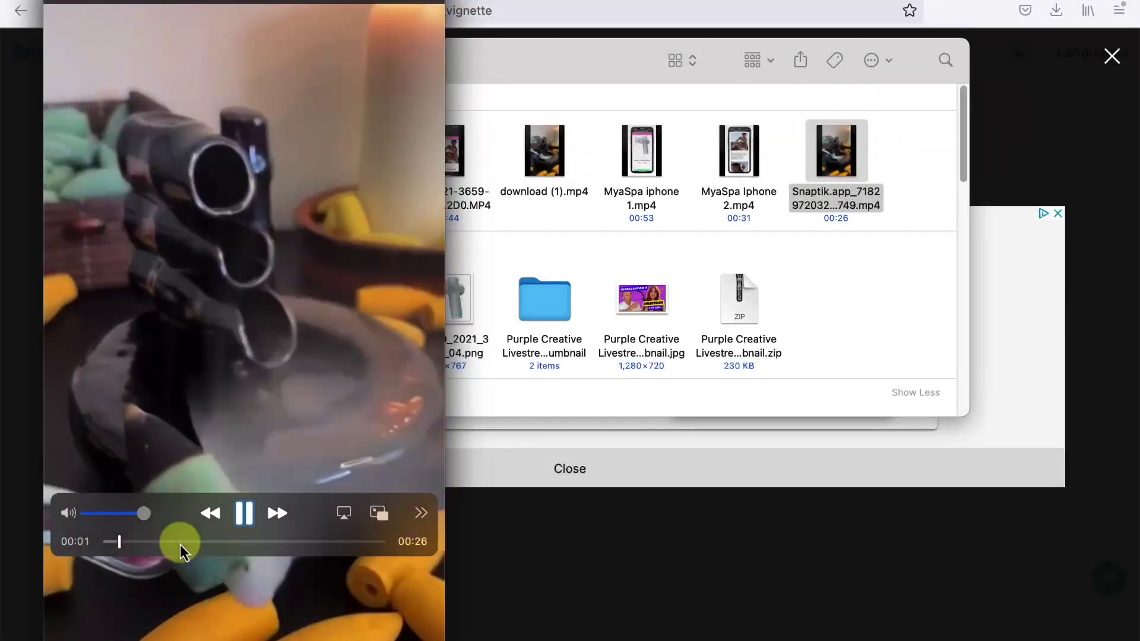
click(181, 542)
click(258, 542)
click(312, 541)
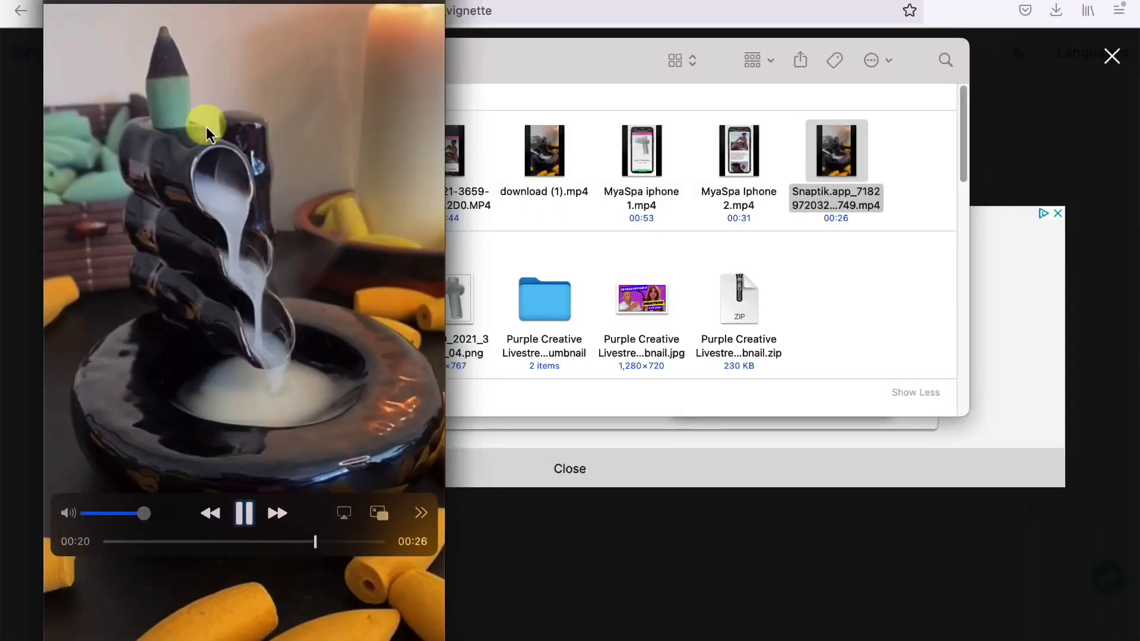
key(super+w)
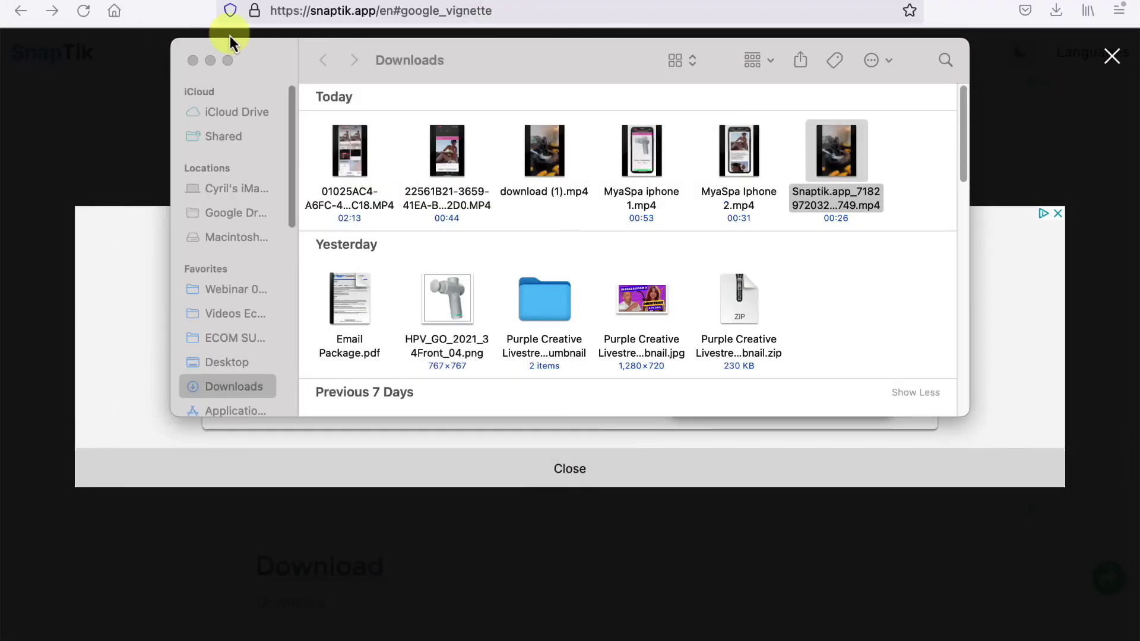
click(192, 60)
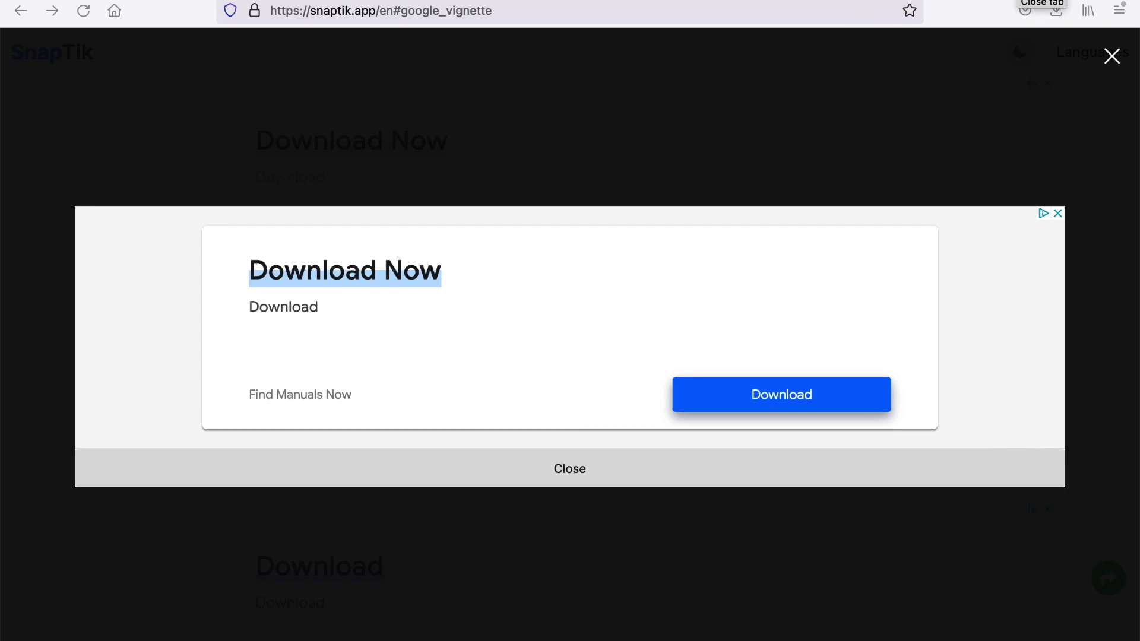
Go to ezgif.com and open its Video to GIF converter.
click(596, 18)
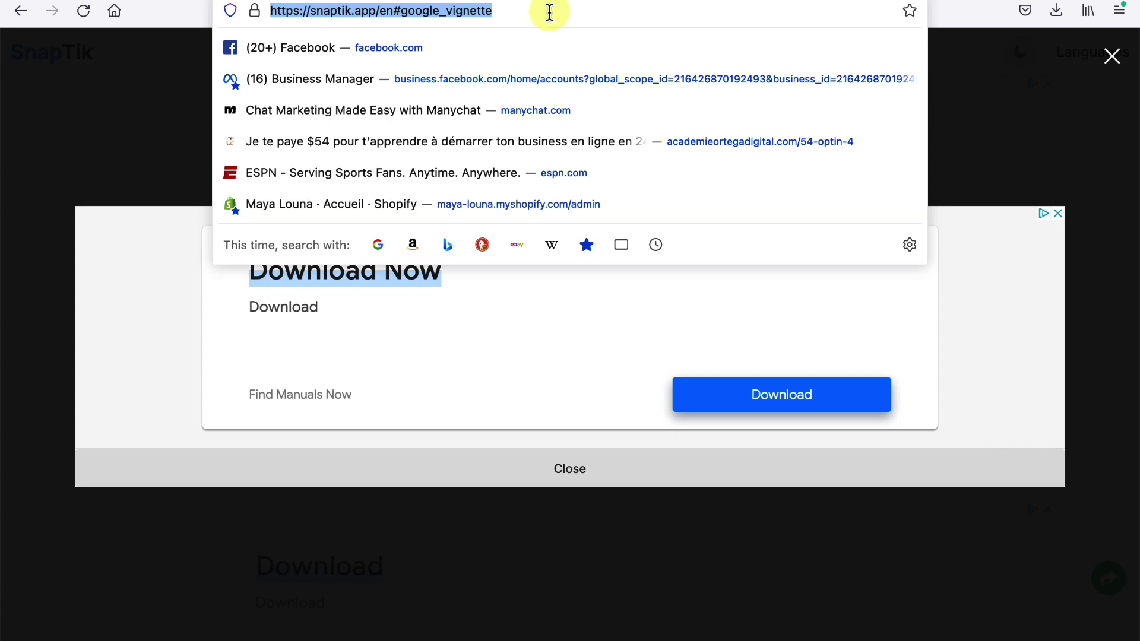
text(ezgif.com)
key(Return)
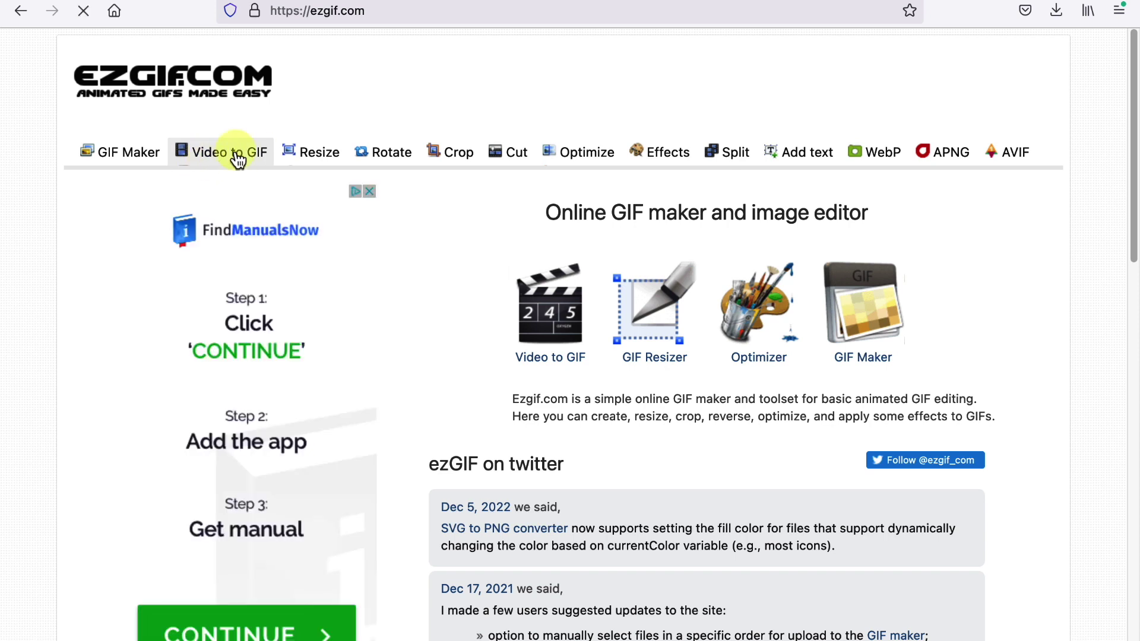
click(227, 164)
Select the downloaded Snaptik MP4 from the Downloads folder and upload it to the converter.
click(455, 306)
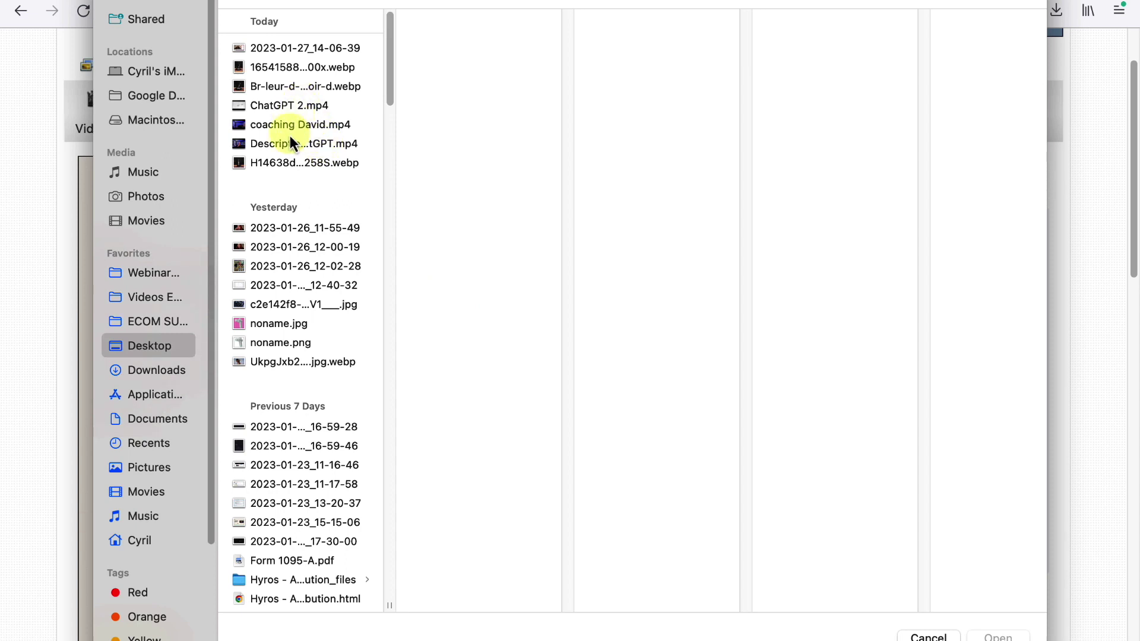
click(156, 371)
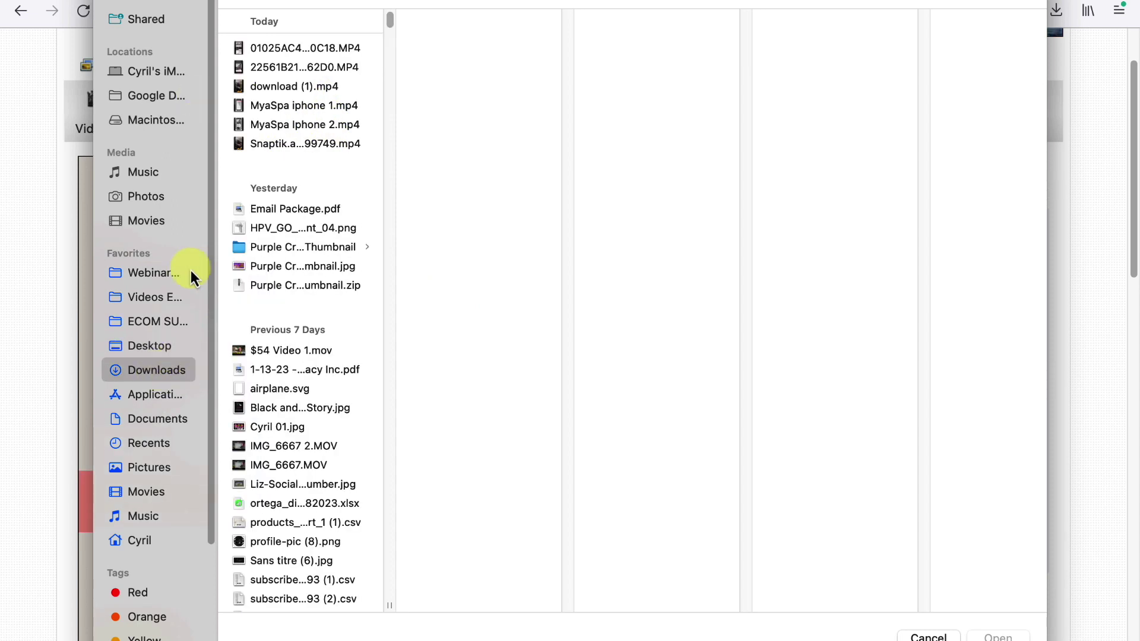
click(276, 145)
click(998, 636)
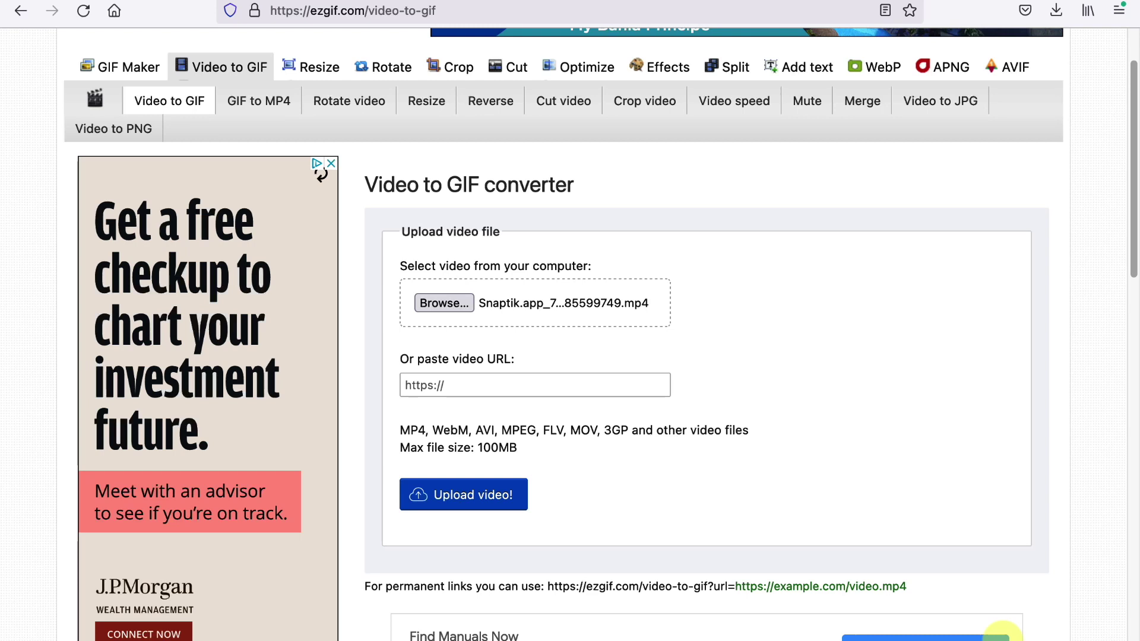
click(487, 507)
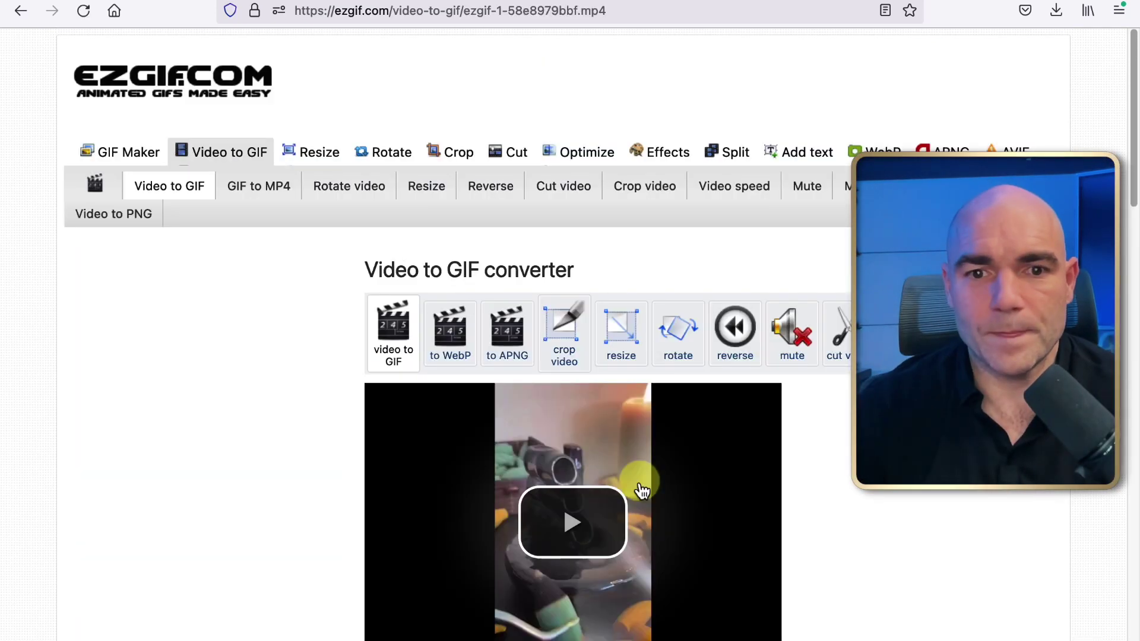
Preview the uploaded video and set the GIF's start time to about 14.7 seconds and end time to about 24.4 seconds.
scroll(641, 488, down, 3)
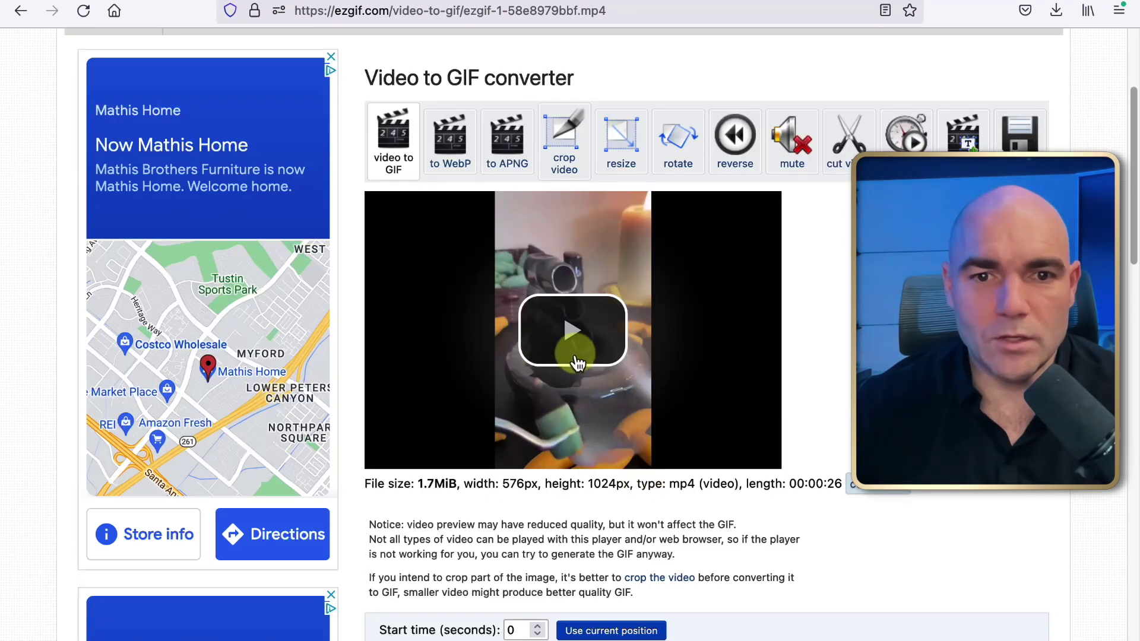
click(572, 339)
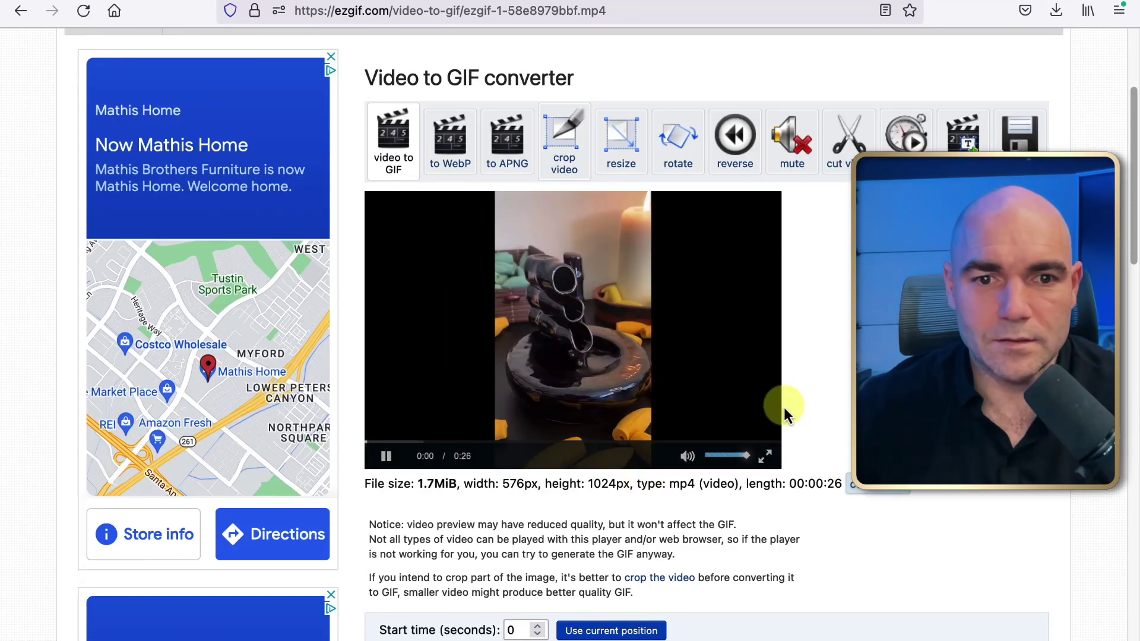
click(386, 456)
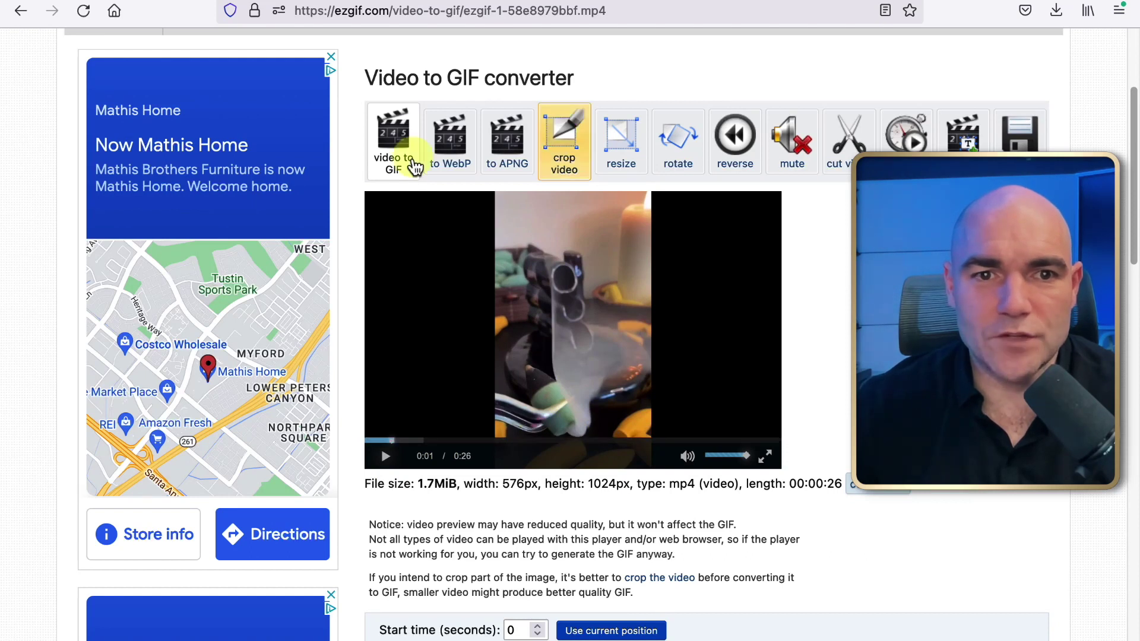
scroll(410, 169, down, 1)
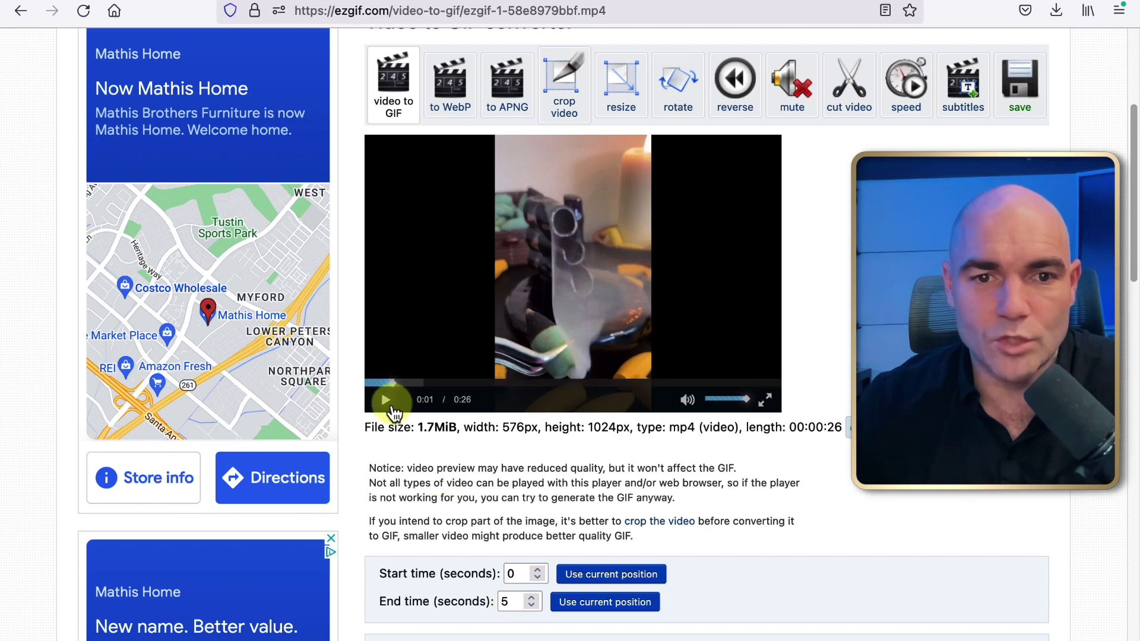
click(386, 401)
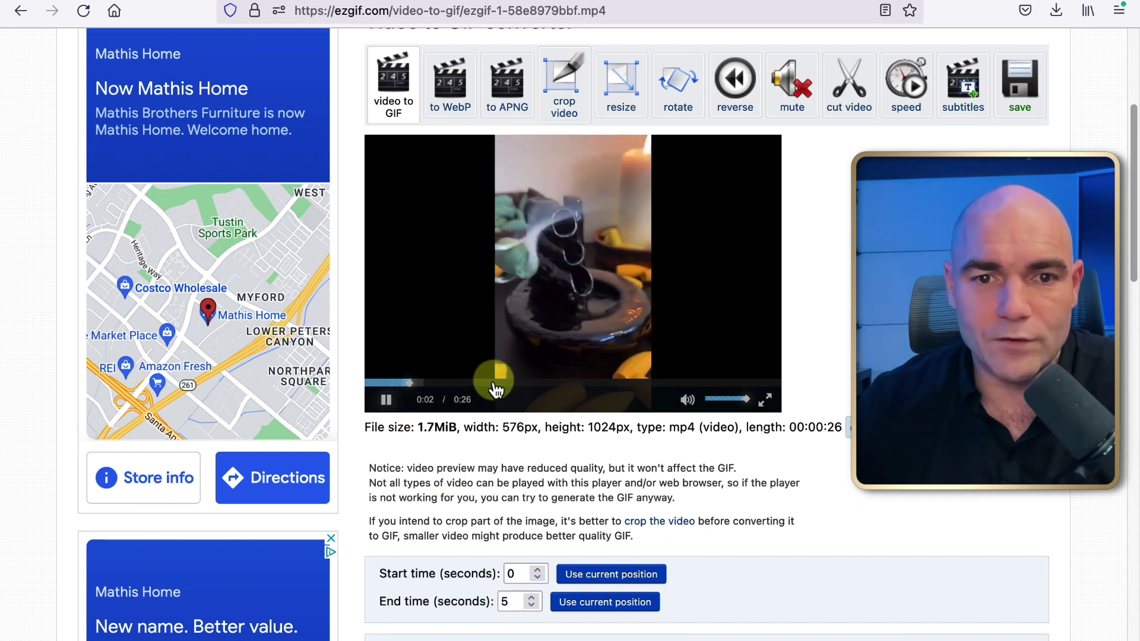
click(538, 385)
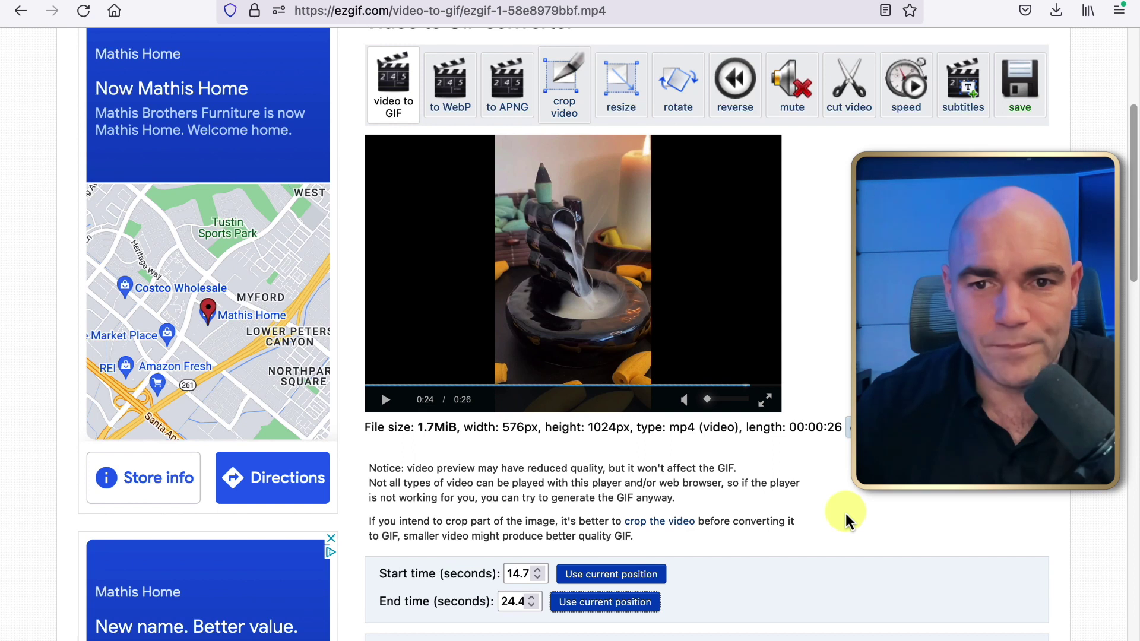
Convert the chosen section to a GIF at original size, 10 FPS, using the FFMPEG method.
scroll(842, 517, down, 3)
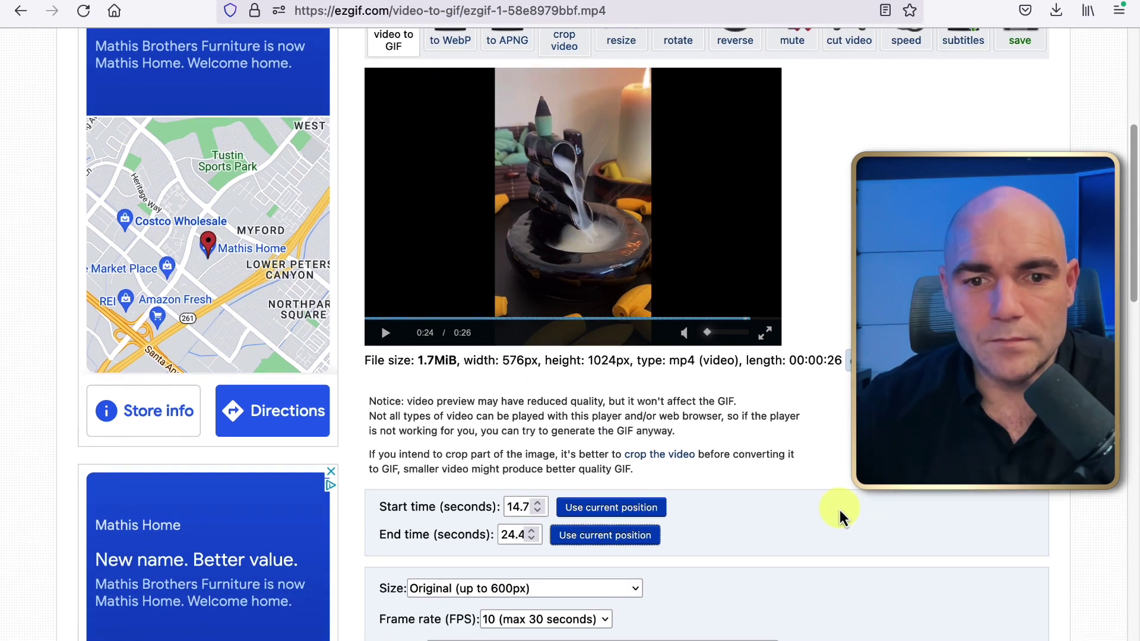
scroll(823, 512, down, 1)
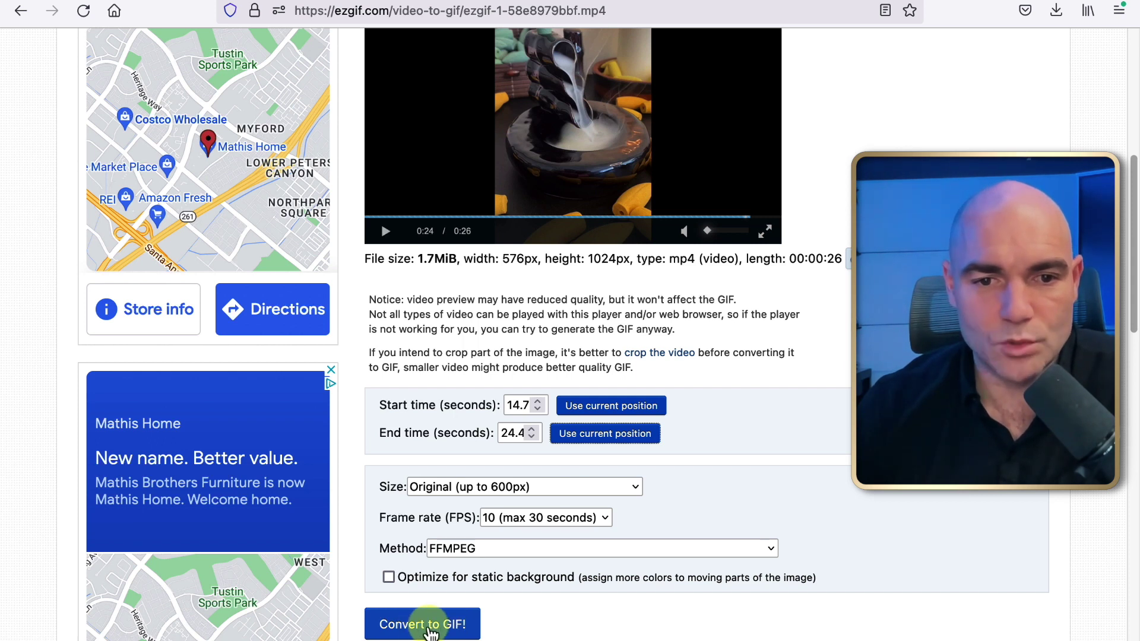
click(432, 632)
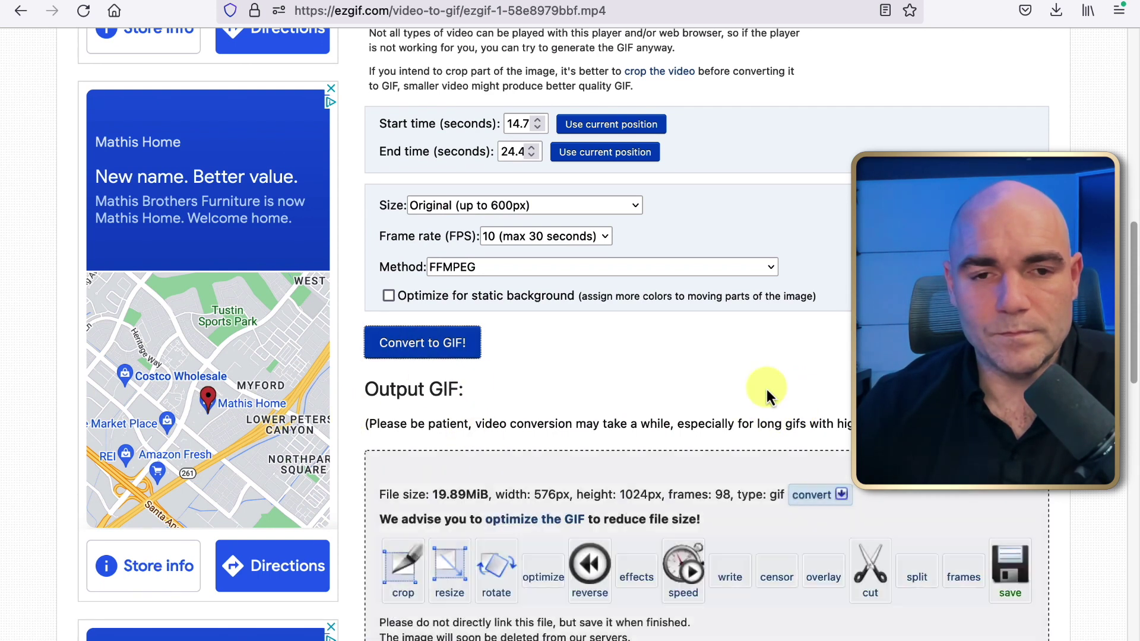
Check the converted GIF and its file size, and open it in the resize tool.
scroll(764, 392, down, 5)
scroll(761, 389, down, 3)
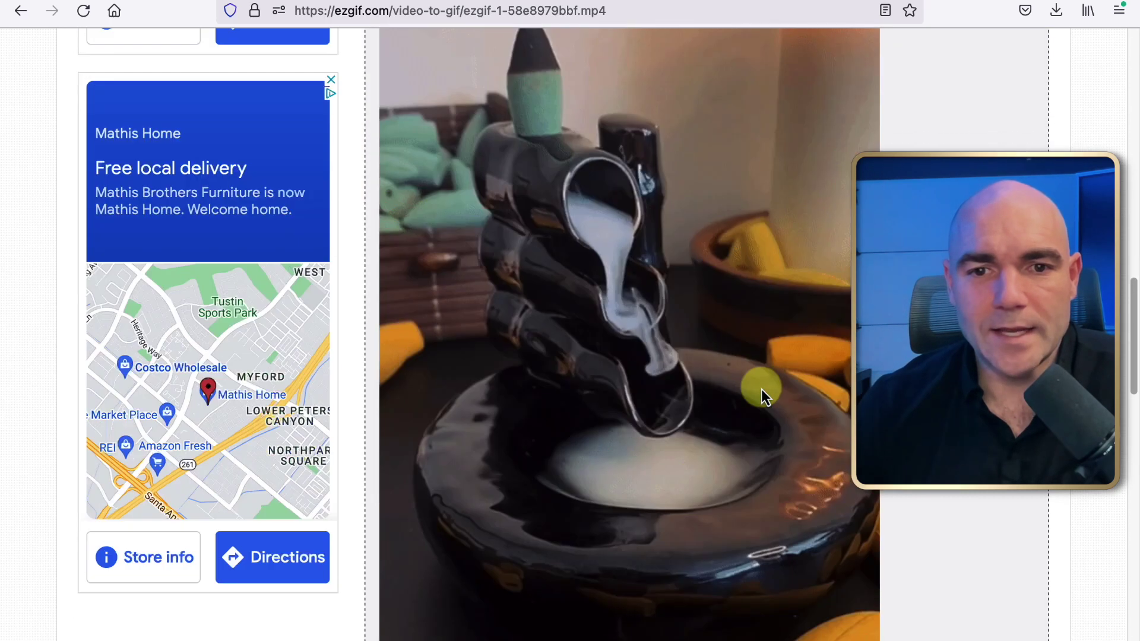
scroll(759, 392, down, 1)
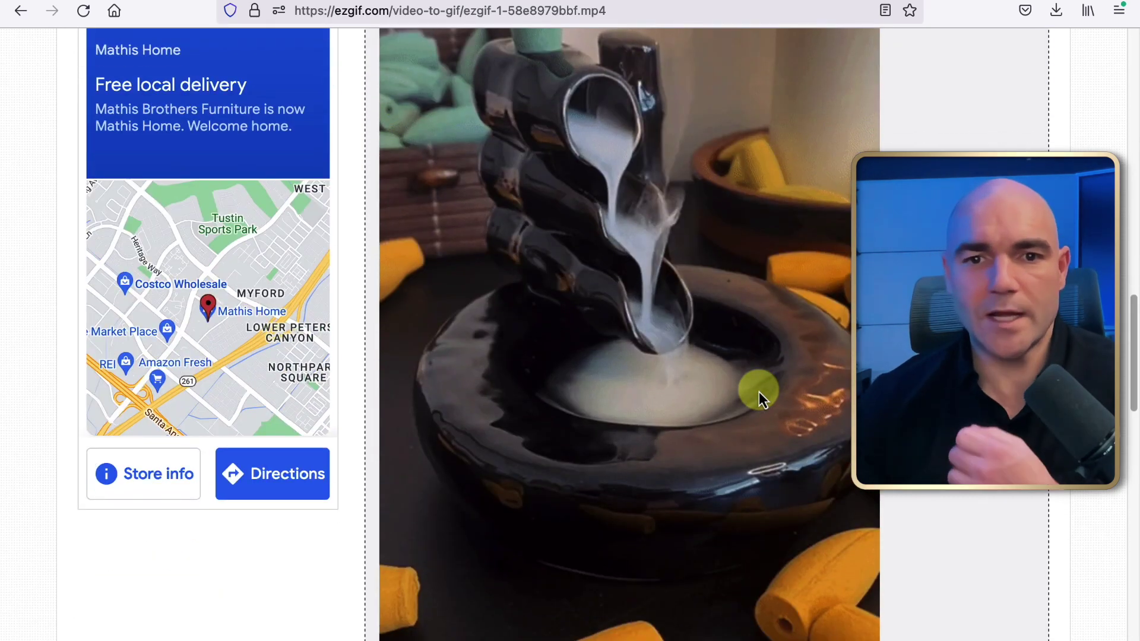
scroll(759, 392, down, 5)
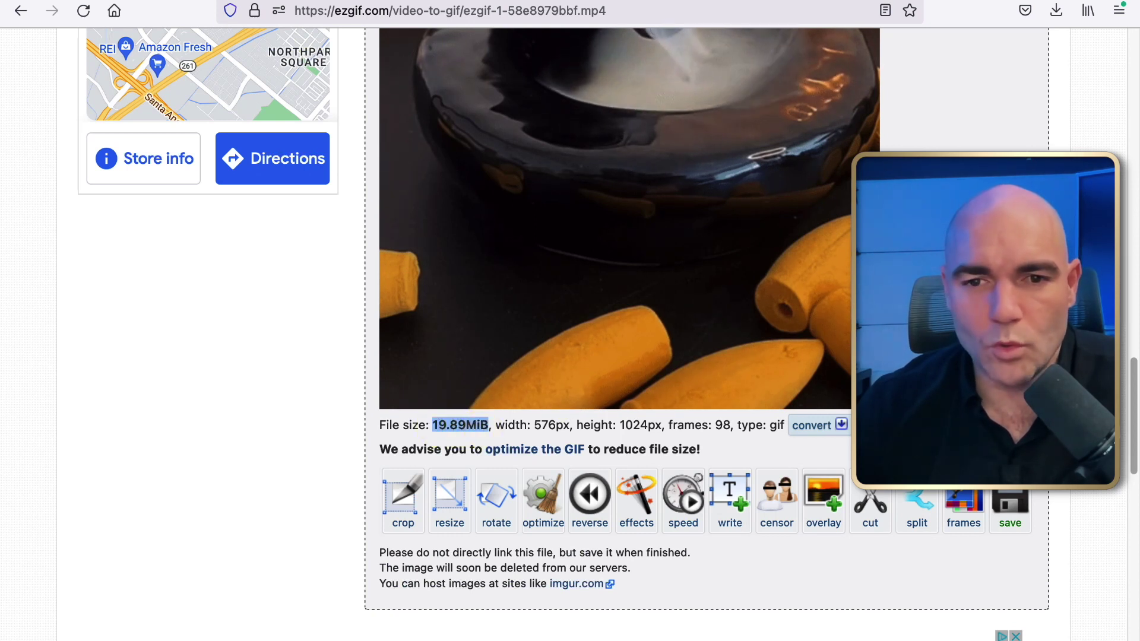
scroll(570, 333, up, 10)
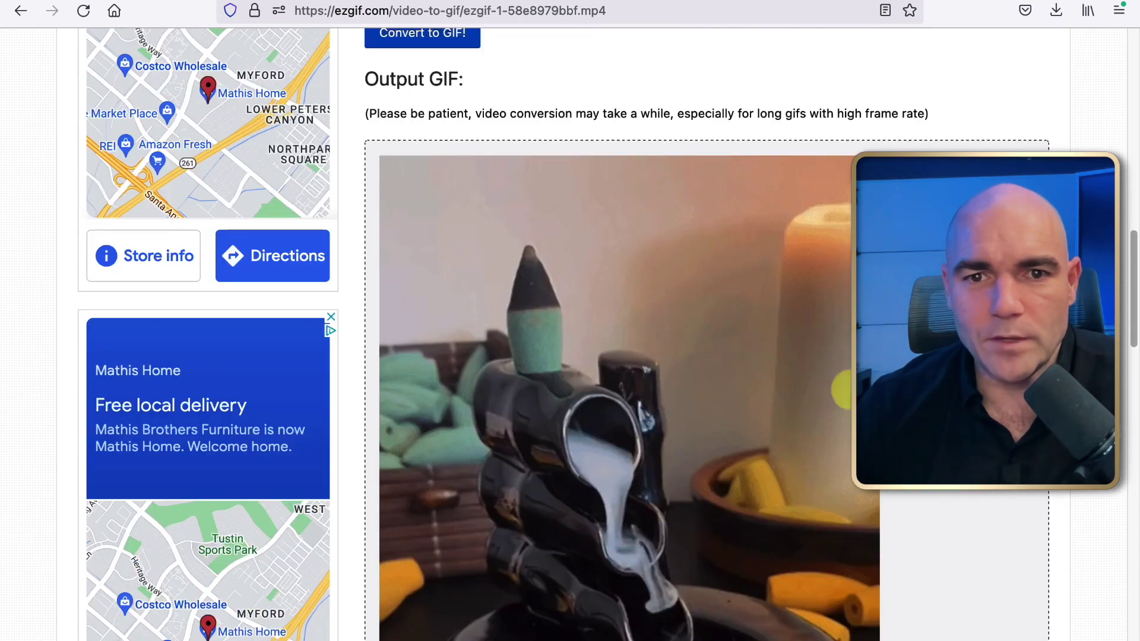
scroll(763, 387, down, 12)
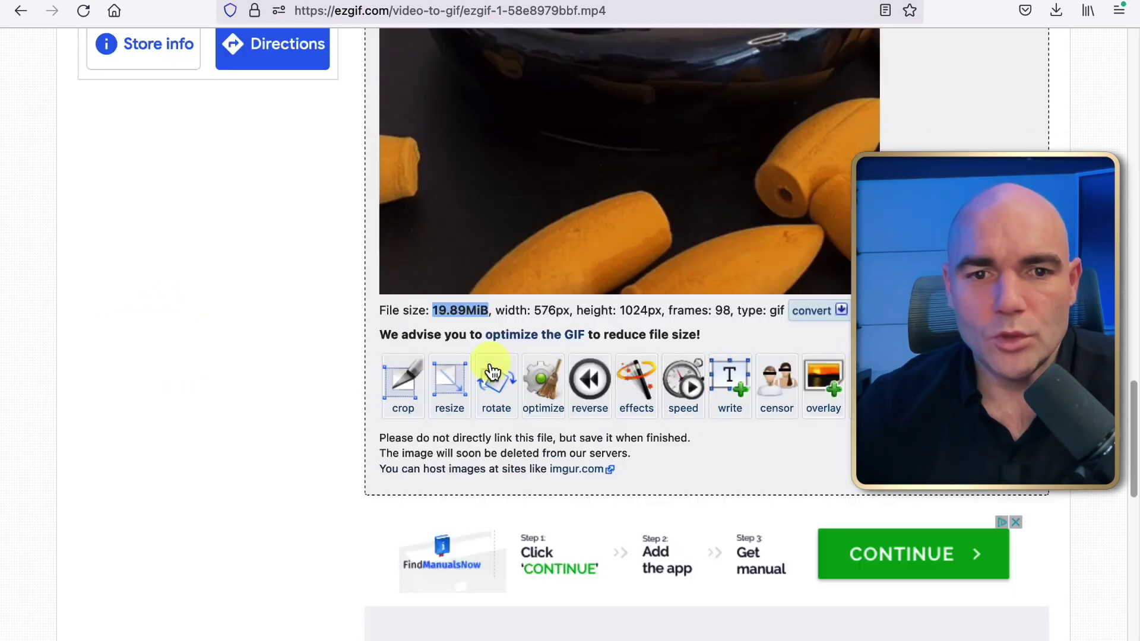
click(445, 395)
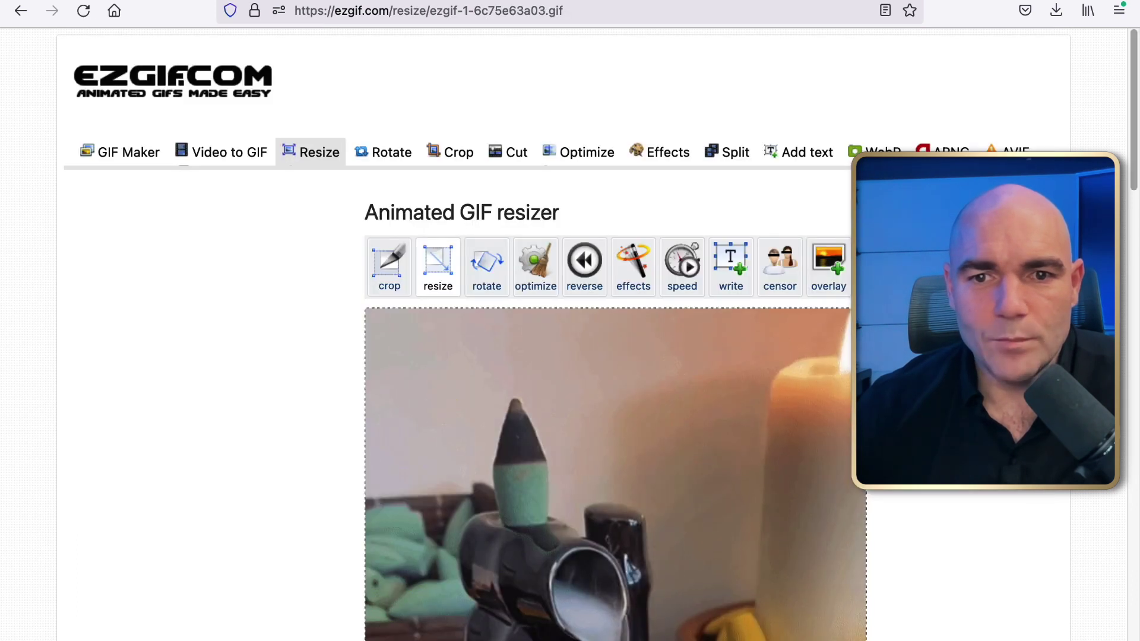
Resize the GIF to 50 percent using the Gifsicle method.
scroll(443, 388, down, 5)
scroll(615, 332, down, 8)
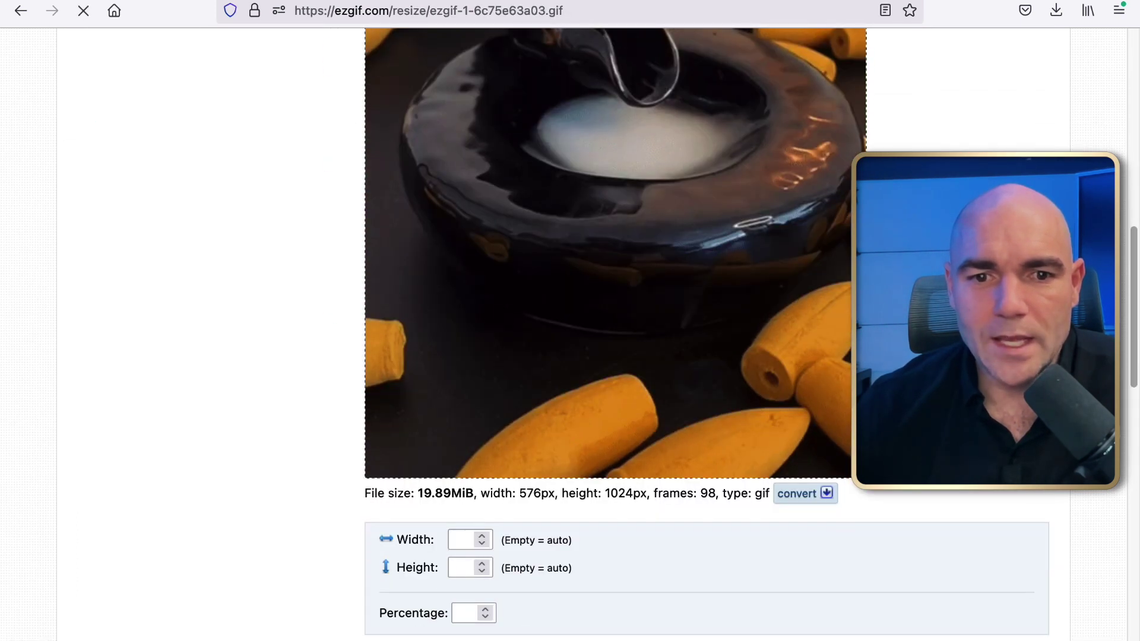
scroll(458, 578, down, 1)
click(462, 579)
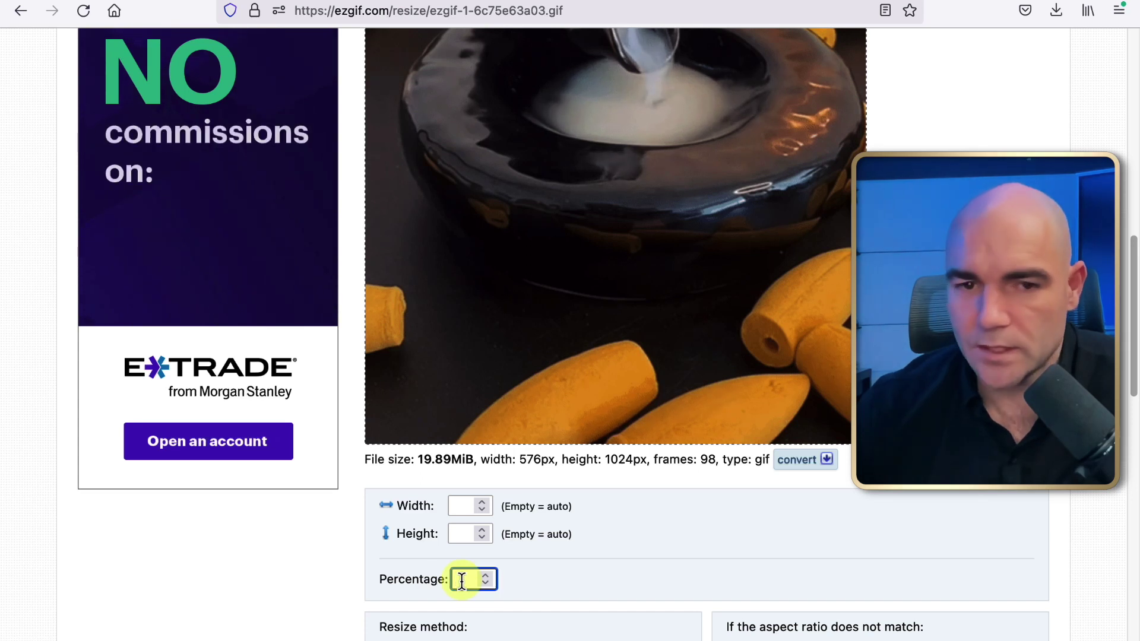
text(50)
click(681, 569)
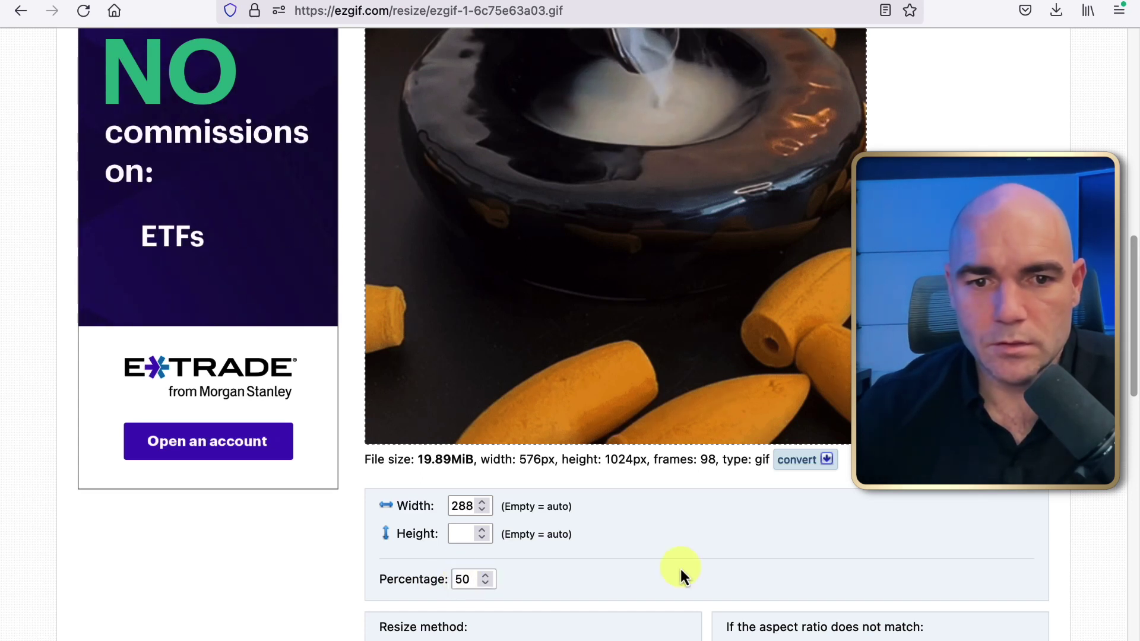
scroll(681, 569, down, 4)
click(433, 447)
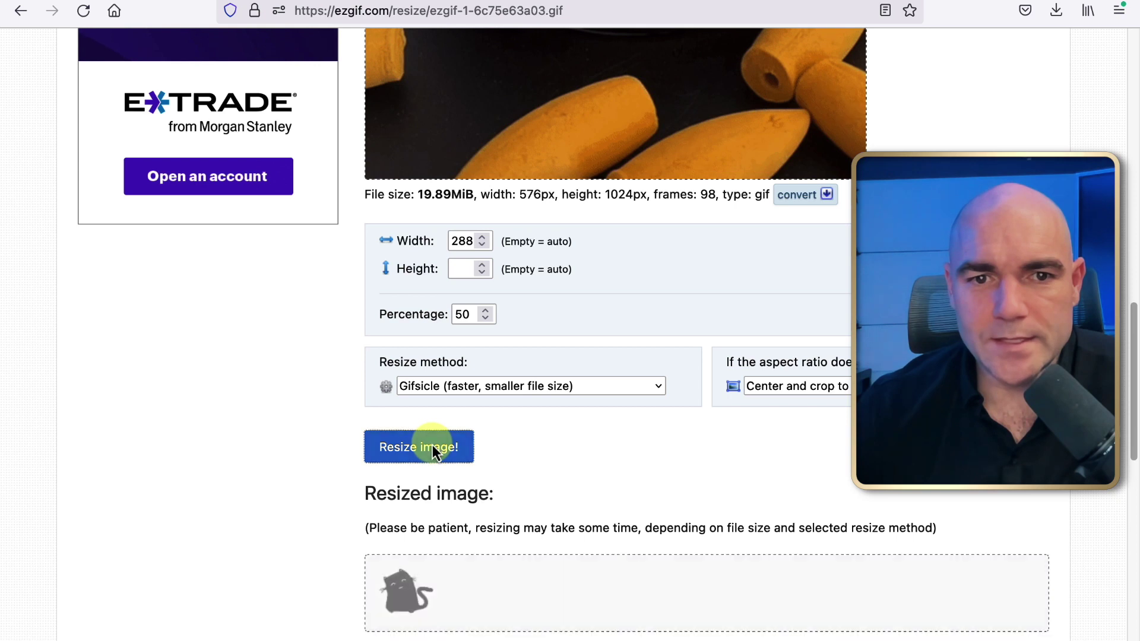
Check the resized GIF's preview and file size, and save it to the computer.
scroll(803, 448, down, 1)
scroll(803, 449, down, 1)
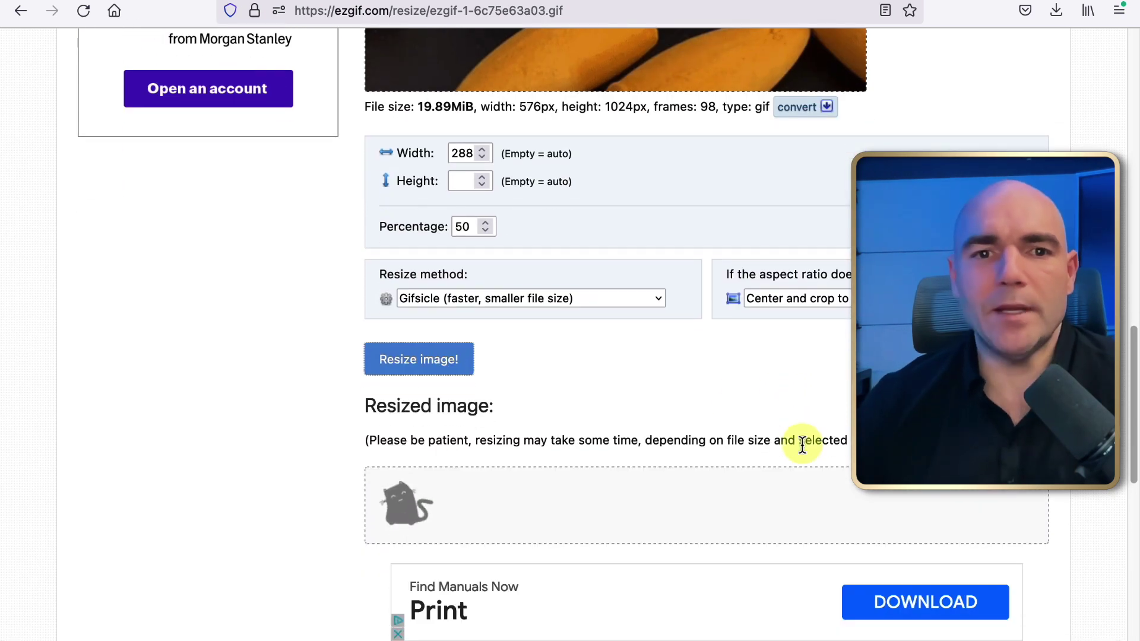
scroll(623, 460, down, 2)
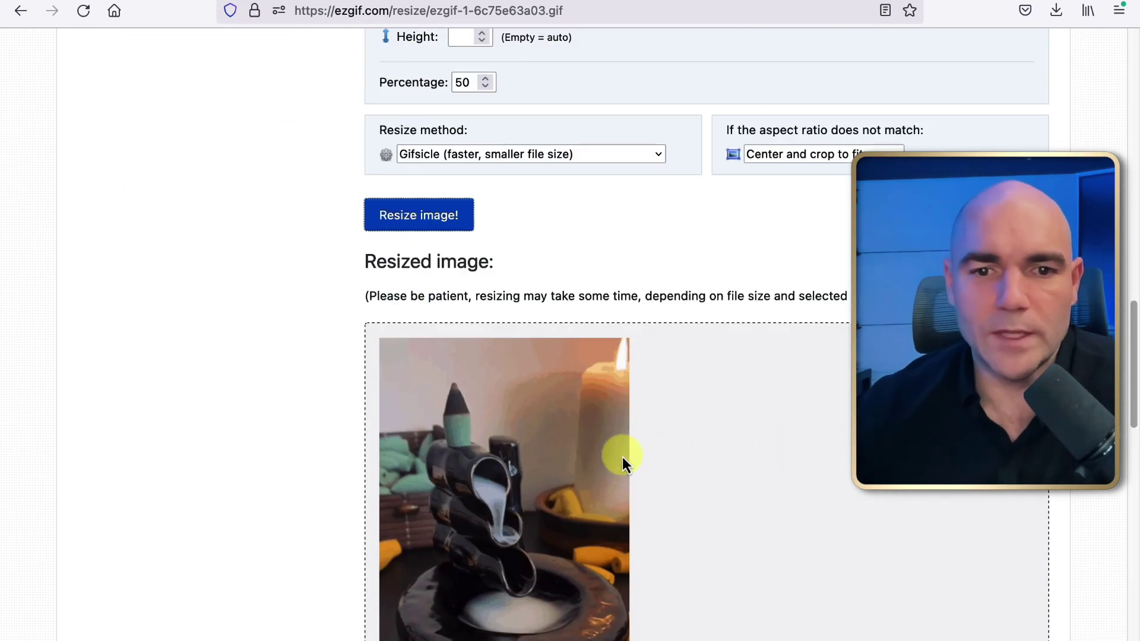
scroll(622, 459, down, 4)
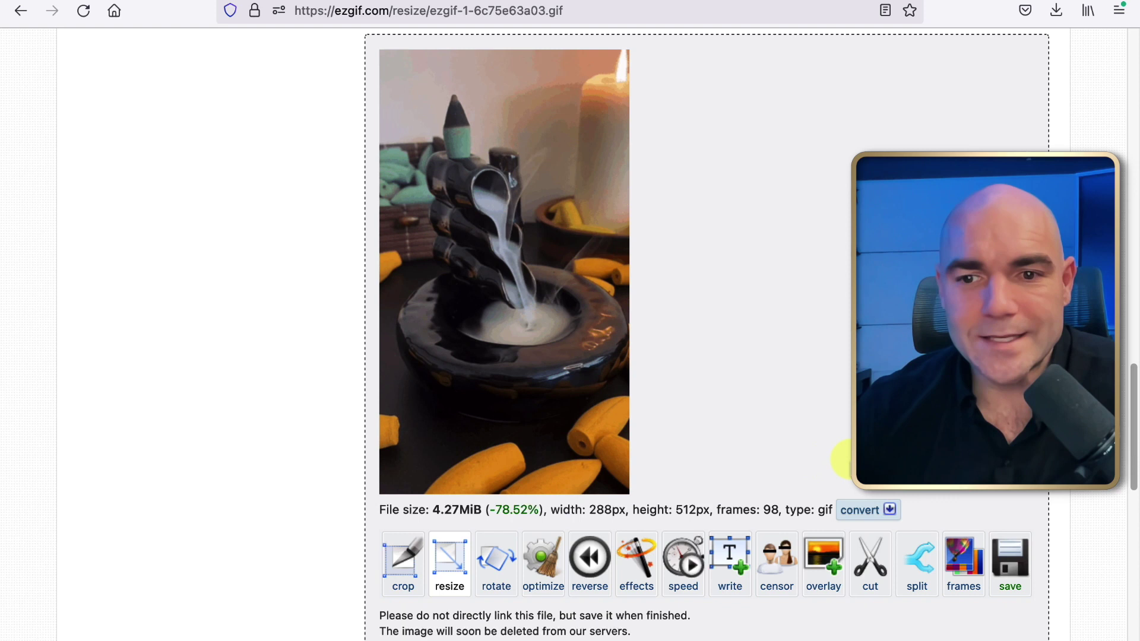
click(1015, 575)
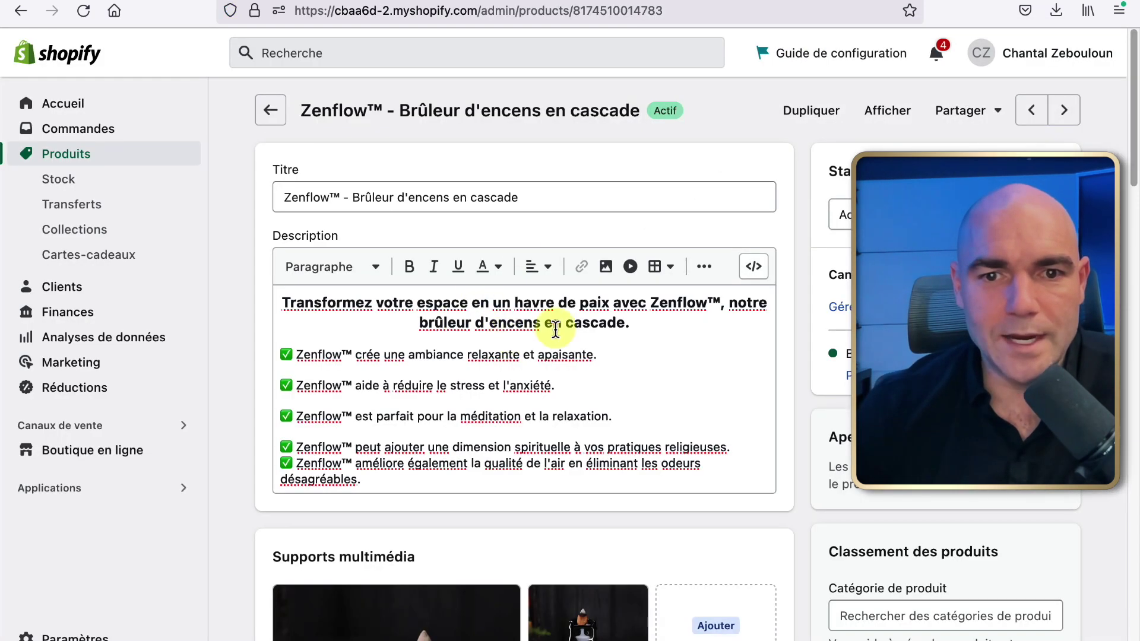
In the Shopify product description, add an empty centred line below the heading ending in "brûleur d'encens en cascade.".
click(640, 323)
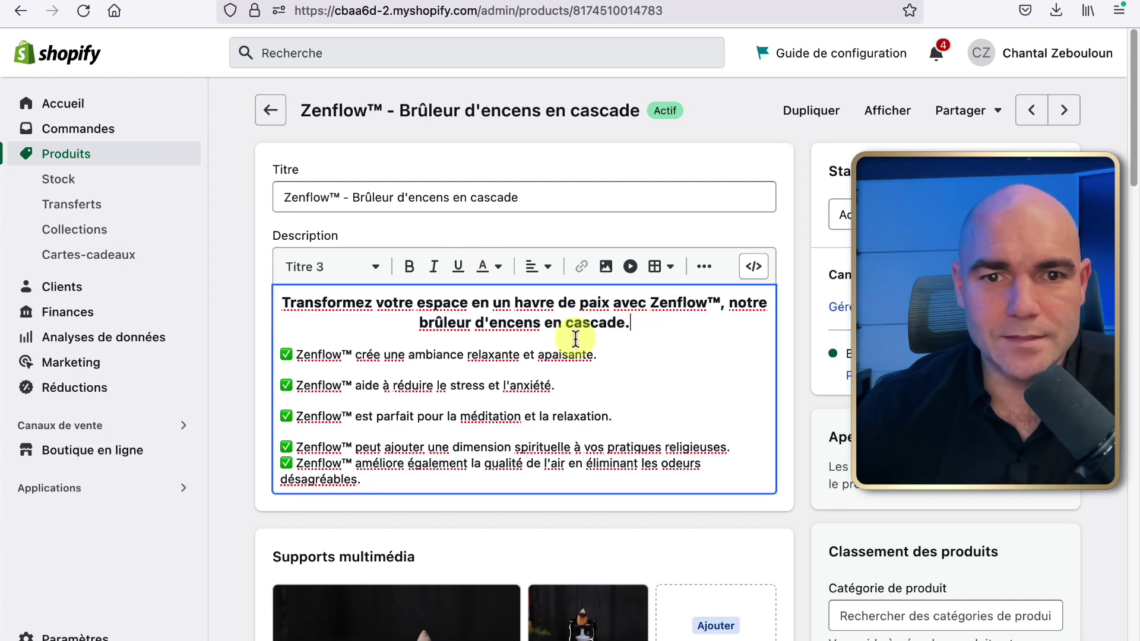
key(Return)
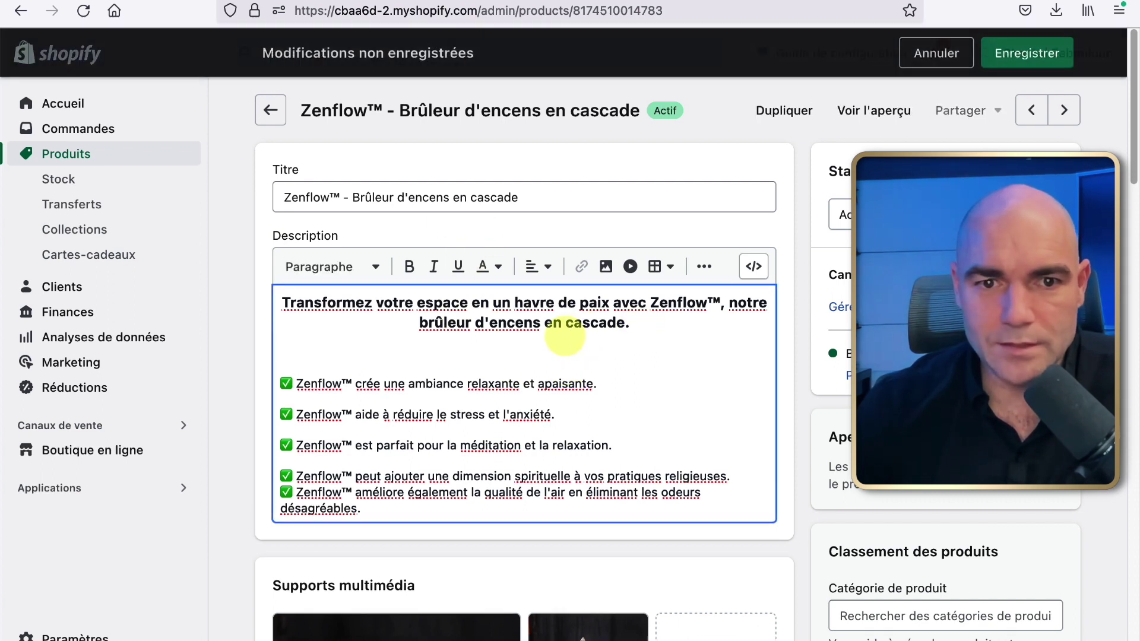
click(541, 276)
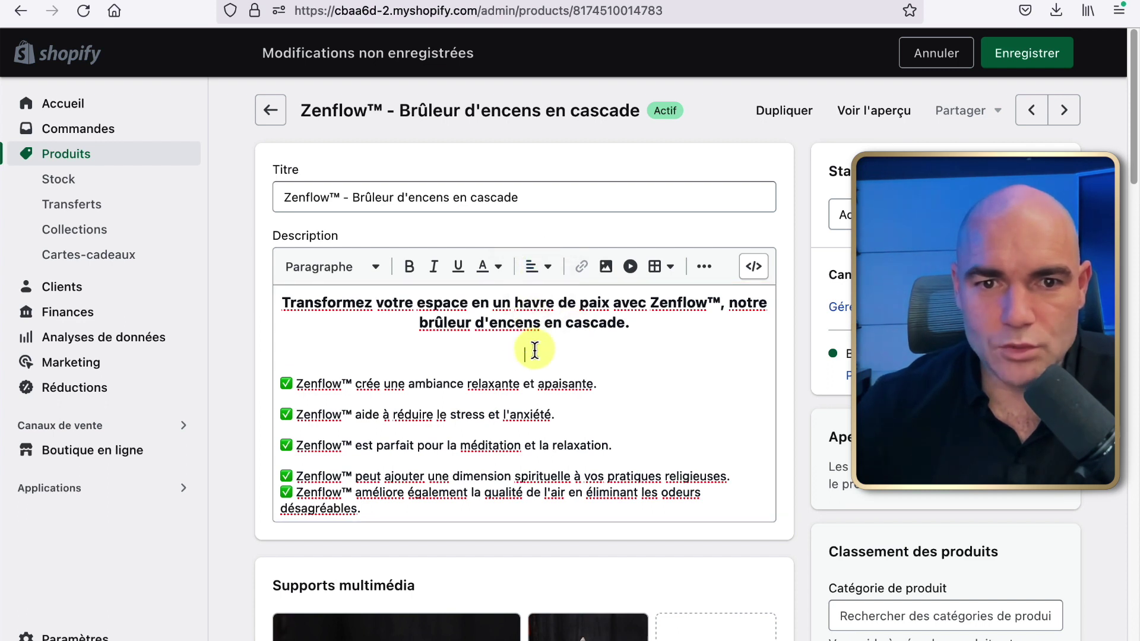
Upload ezgif.com-gif-maker(1).gif from Downloads and insert it below the description heading at the product image size of 480 px.
click(606, 267)
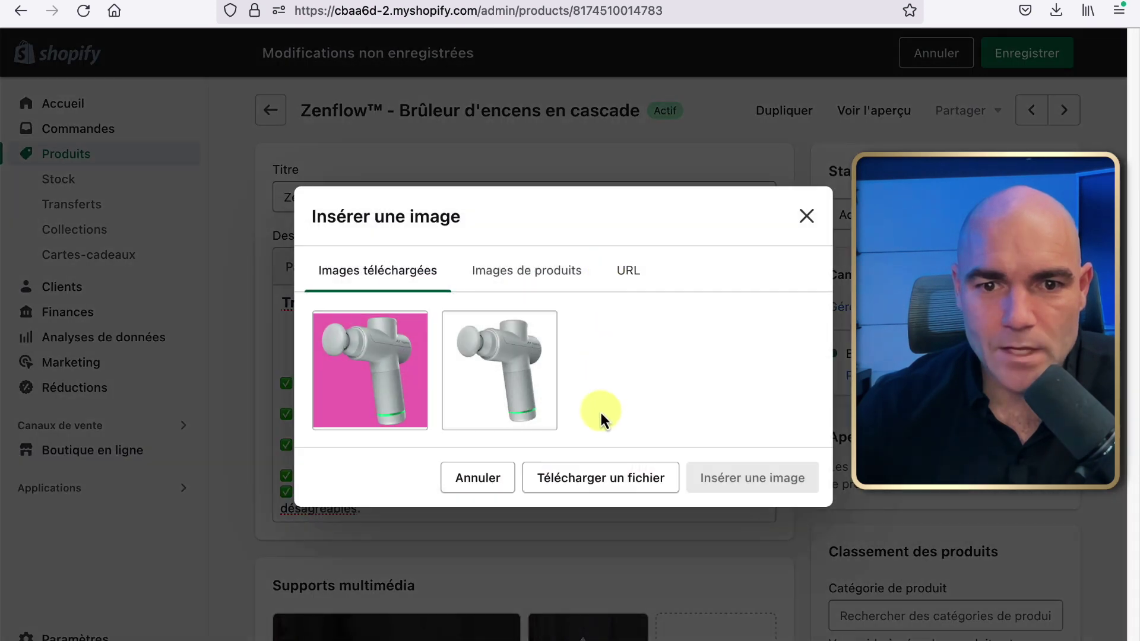
click(595, 481)
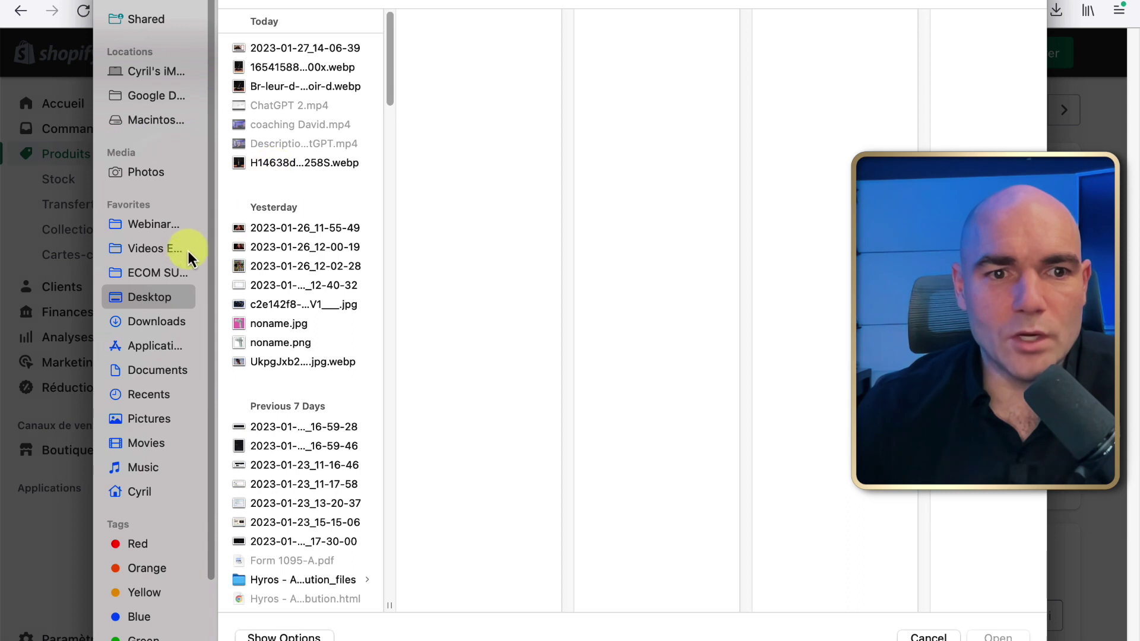
click(155, 321)
click(273, 105)
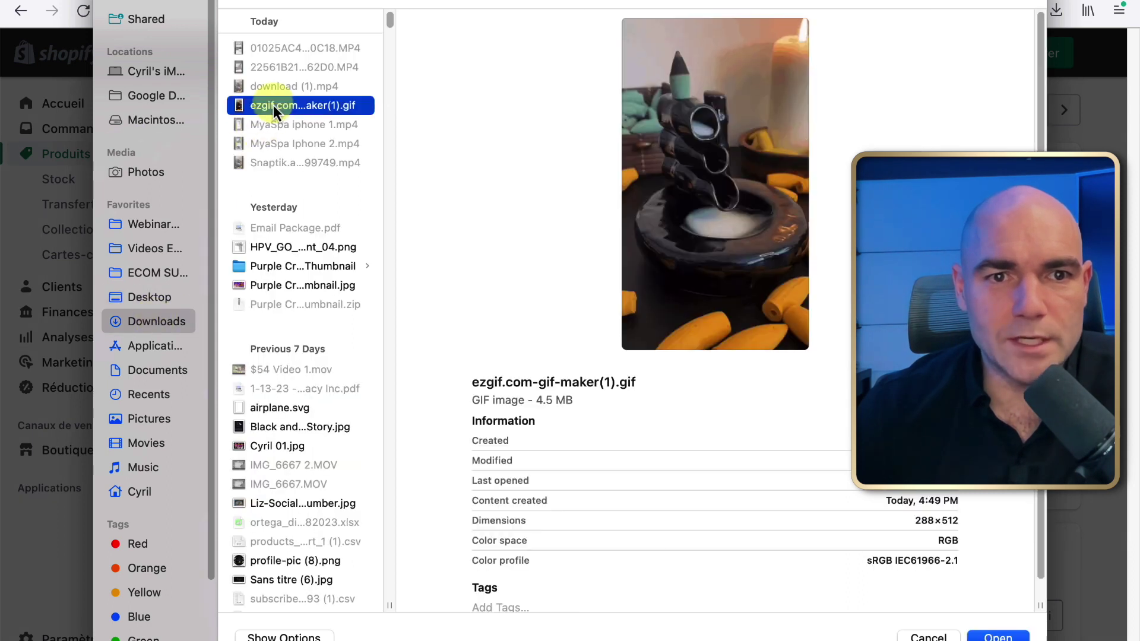
click(1004, 634)
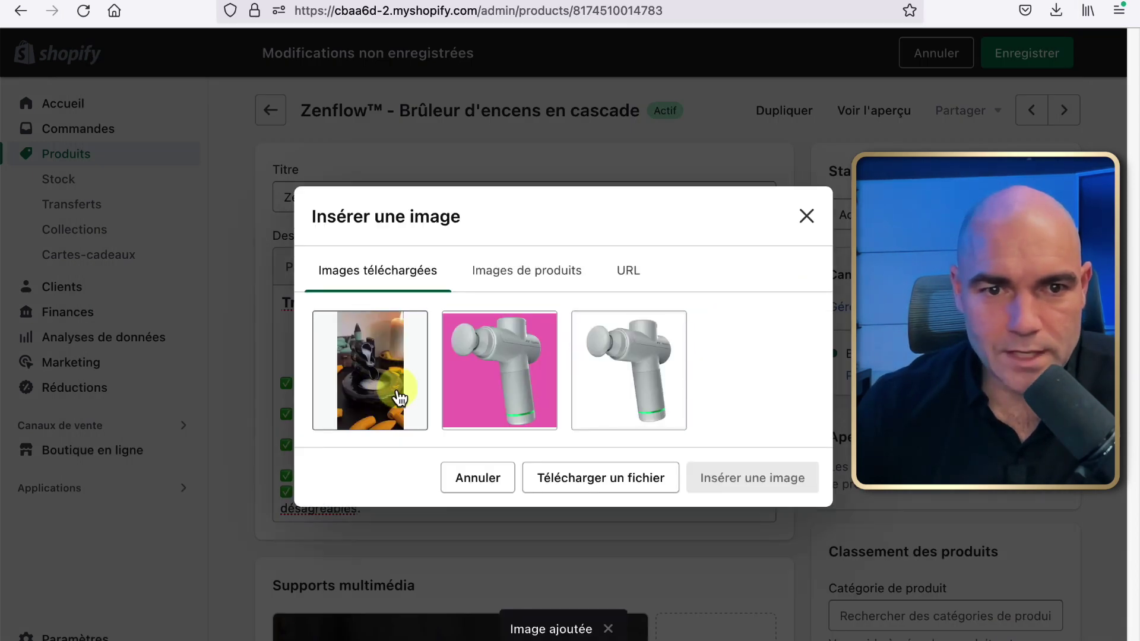
click(401, 397)
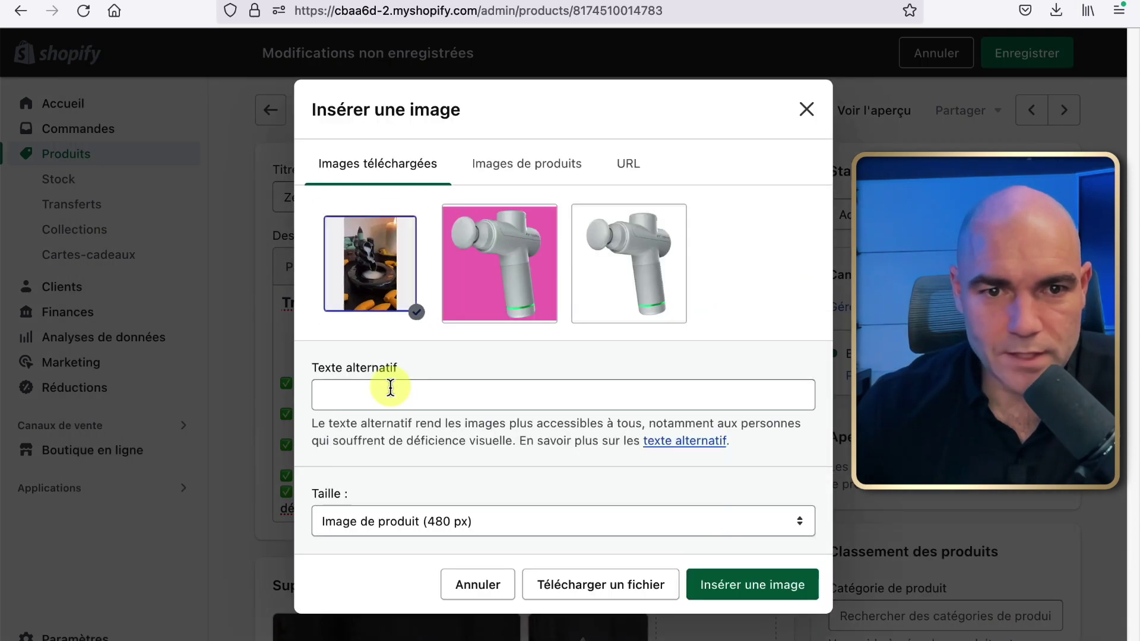
click(743, 596)
Check the inserted GIF within the product description and save the product.
scroll(654, 352, down, 1)
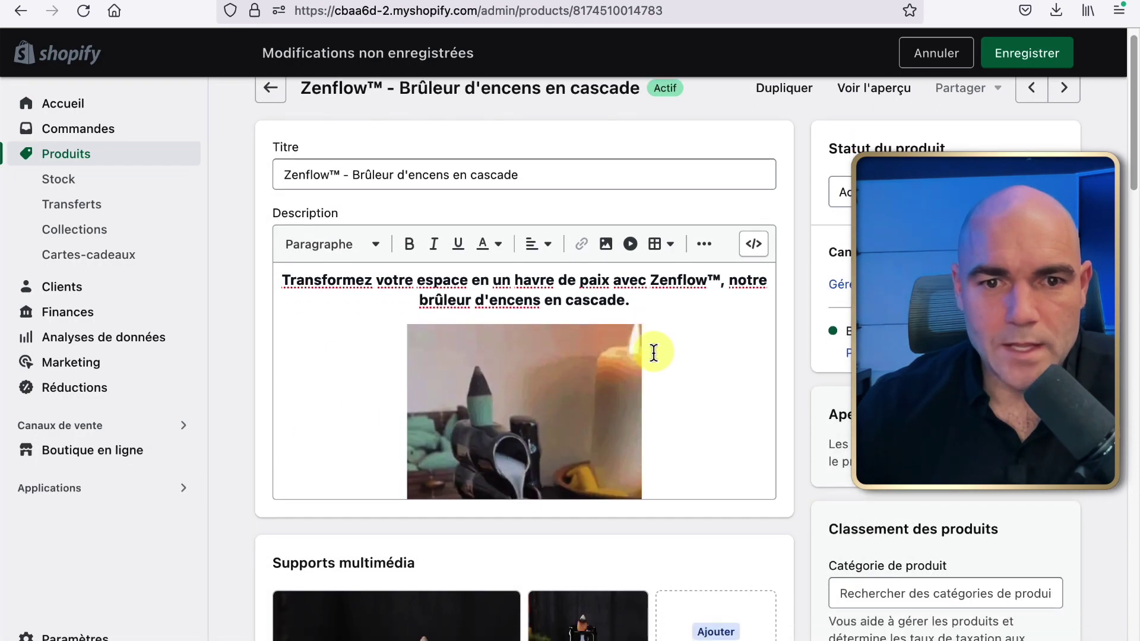
scroll(672, 361, down, 1)
scroll(712, 380, down, 3)
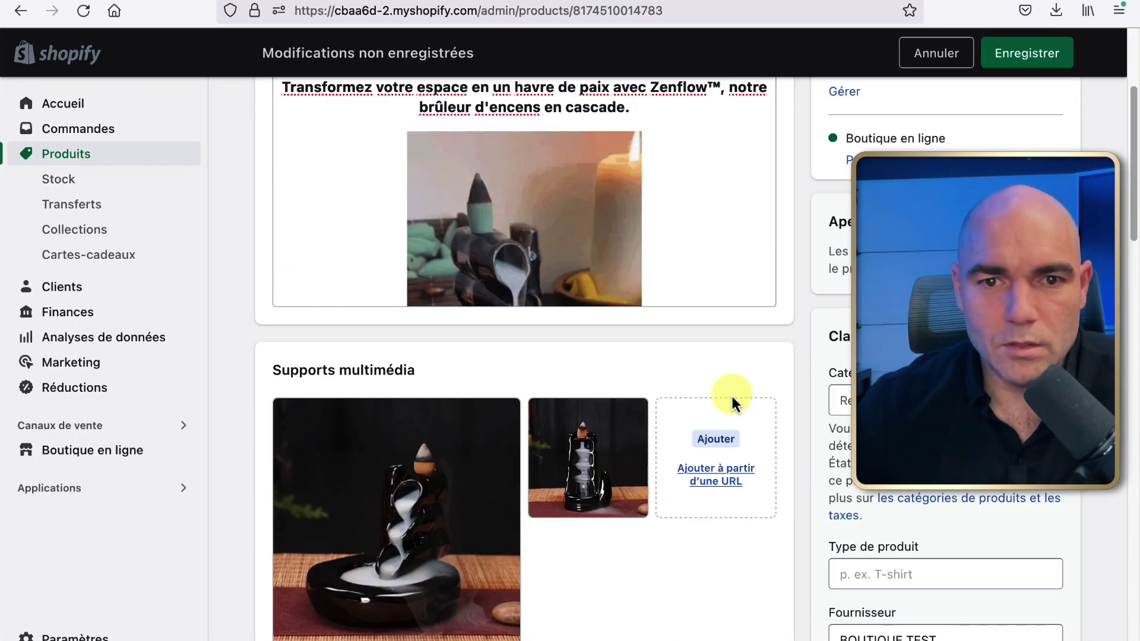
click(687, 237)
scroll(684, 231, down, 1)
scroll(683, 233, down, 2)
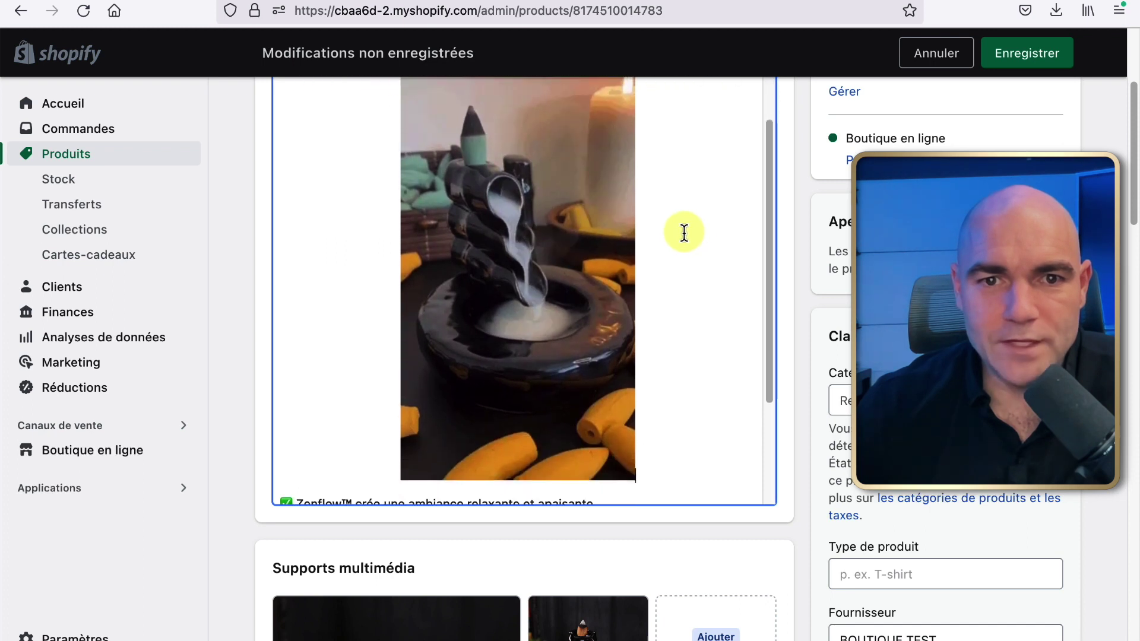
scroll(669, 274, up, 3)
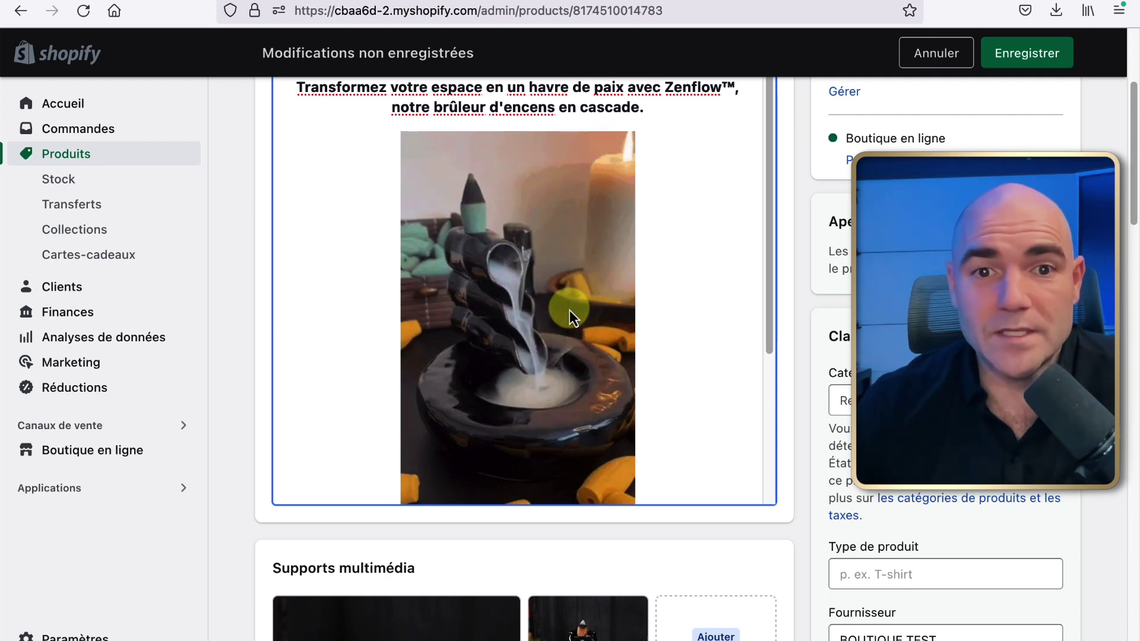
click(1062, 61)
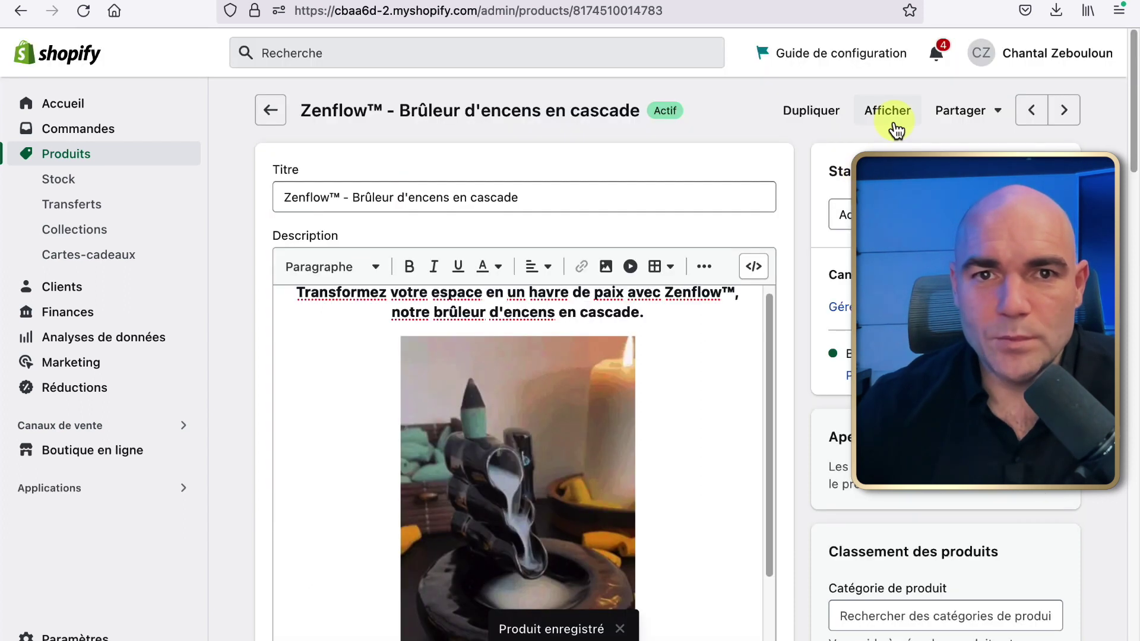
Open the product's storefront page and examine how the GIF and benefit list appear below the add-to-cart button.
click(894, 123)
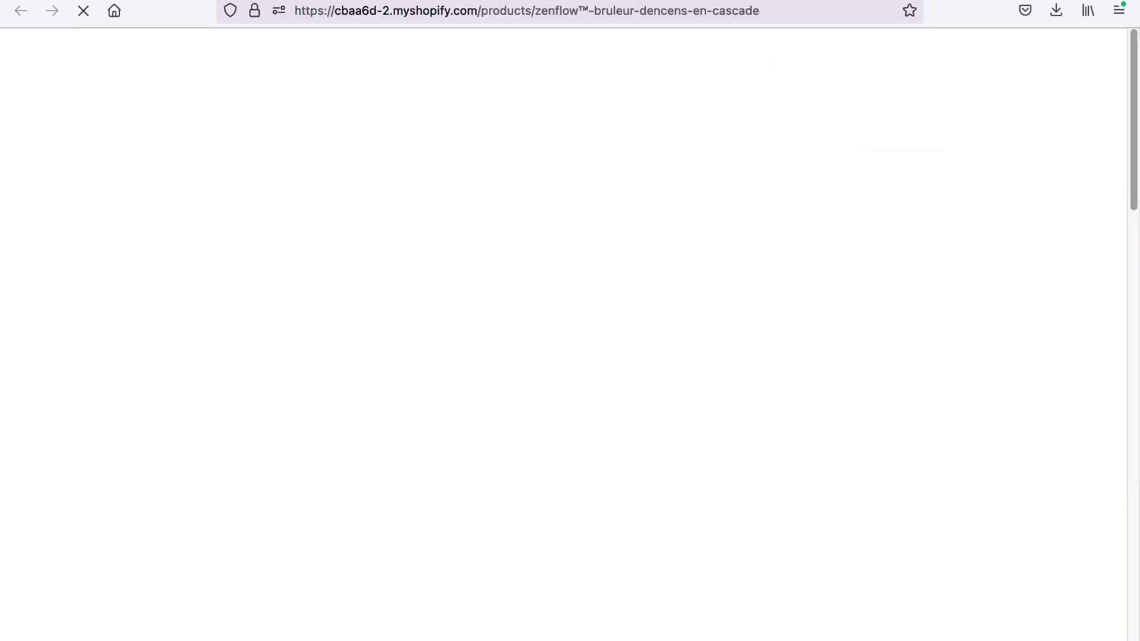
scroll(860, 258, down, 3)
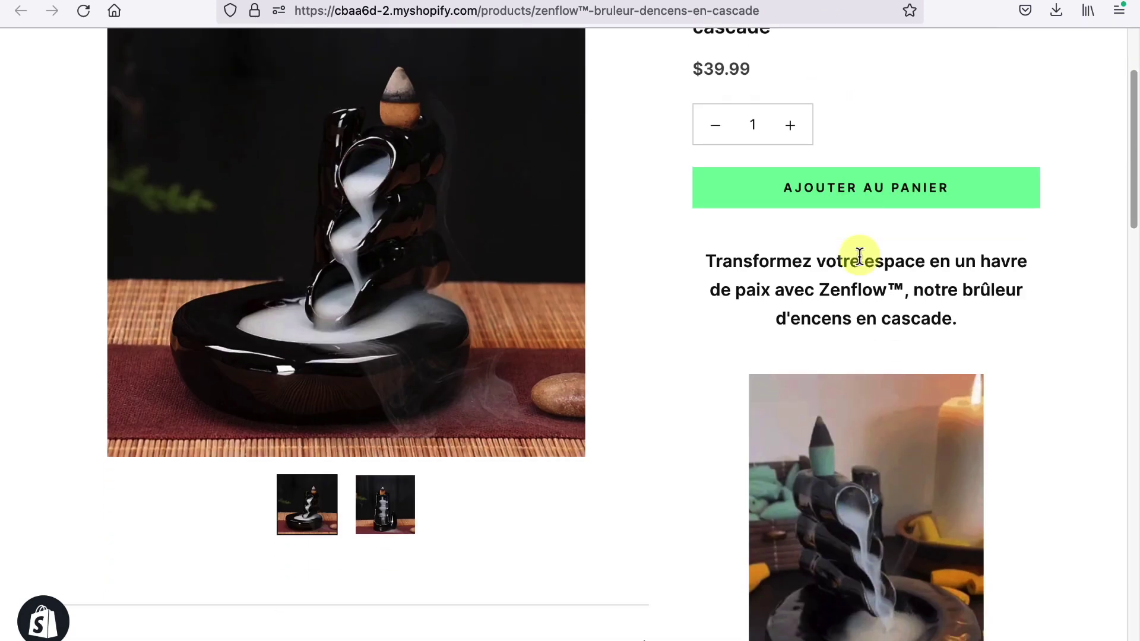
scroll(774, 310, down, 4)
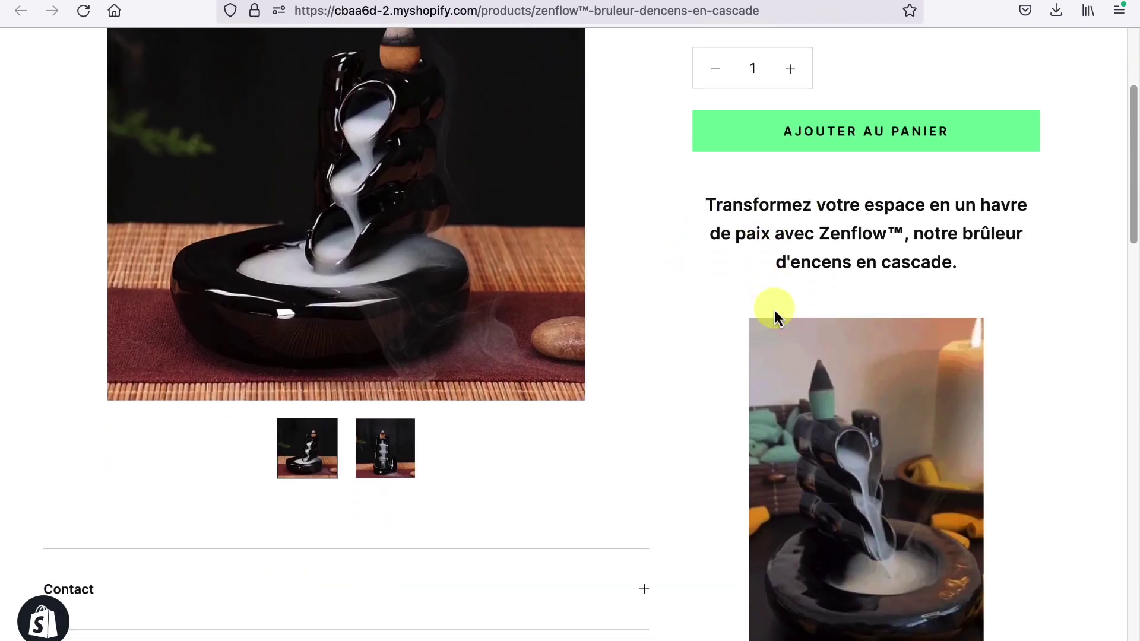
scroll(885, 354, down, 1)
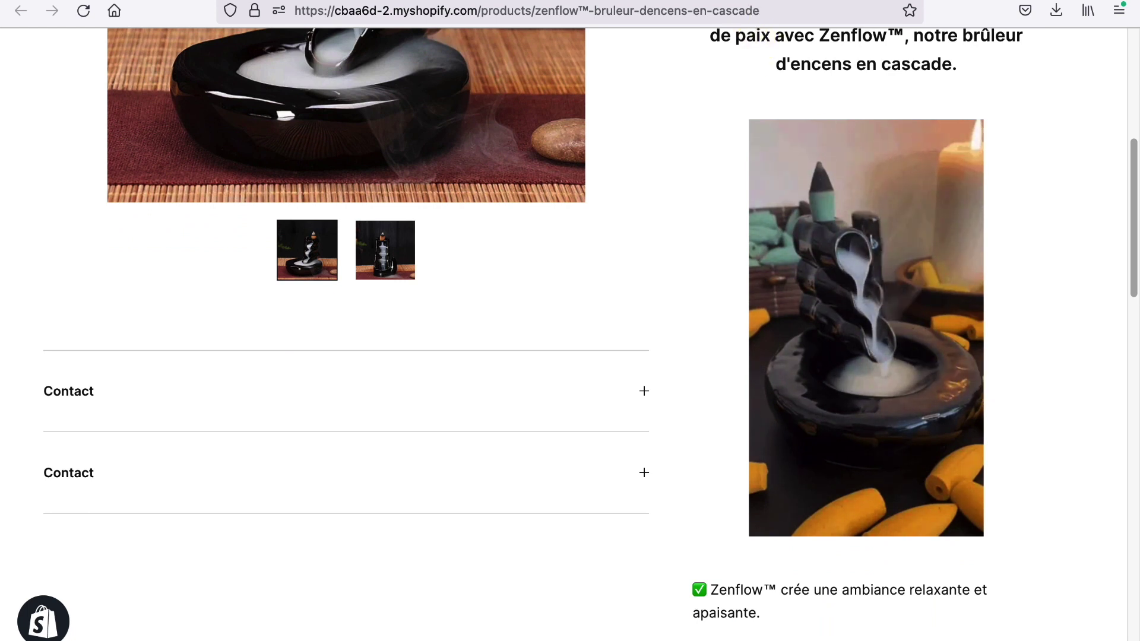
scroll(778, 374, down, 5)
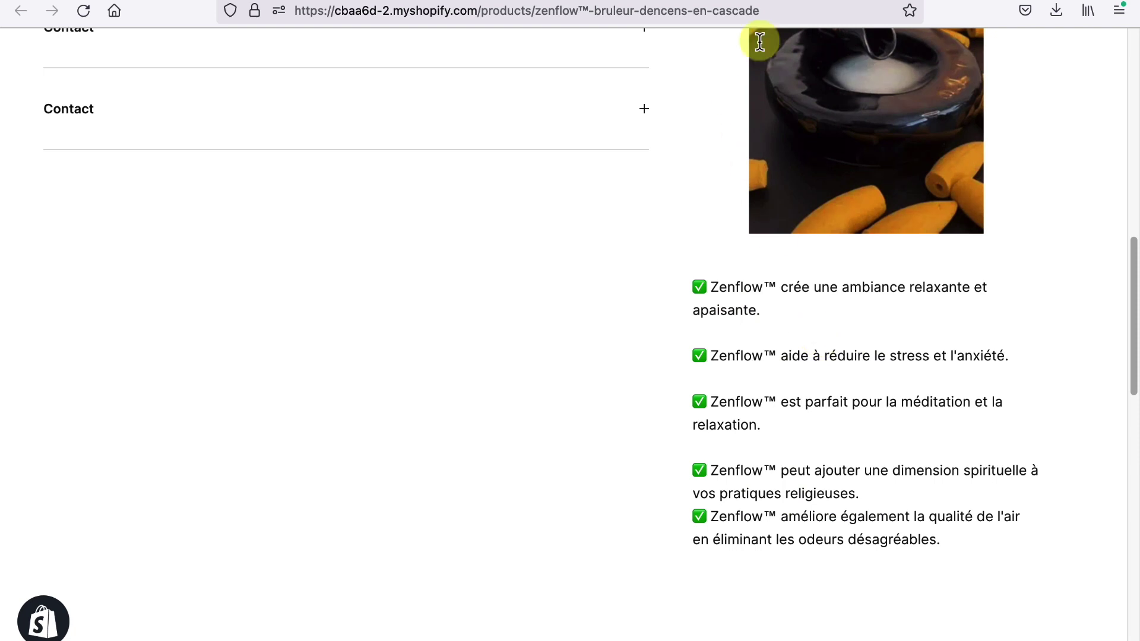
Return from the storefront to ezgif and open an empty Video to GIF converter for a second GIF.
key(ctrl+Tab)
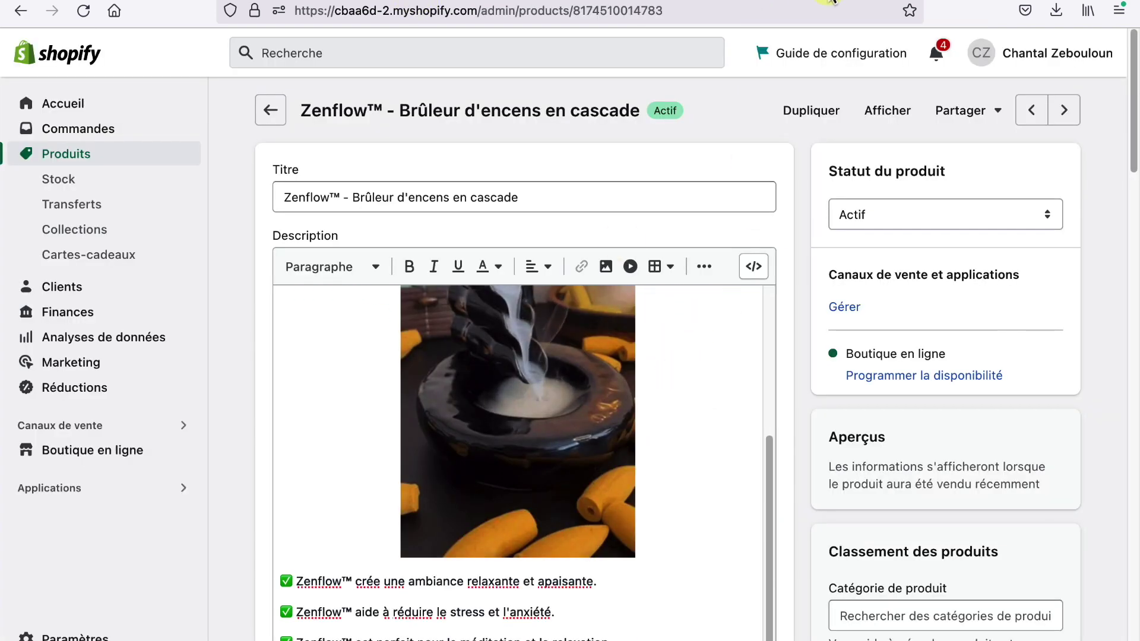
key(ctrl+Tab)
scroll(811, 312, up, 10)
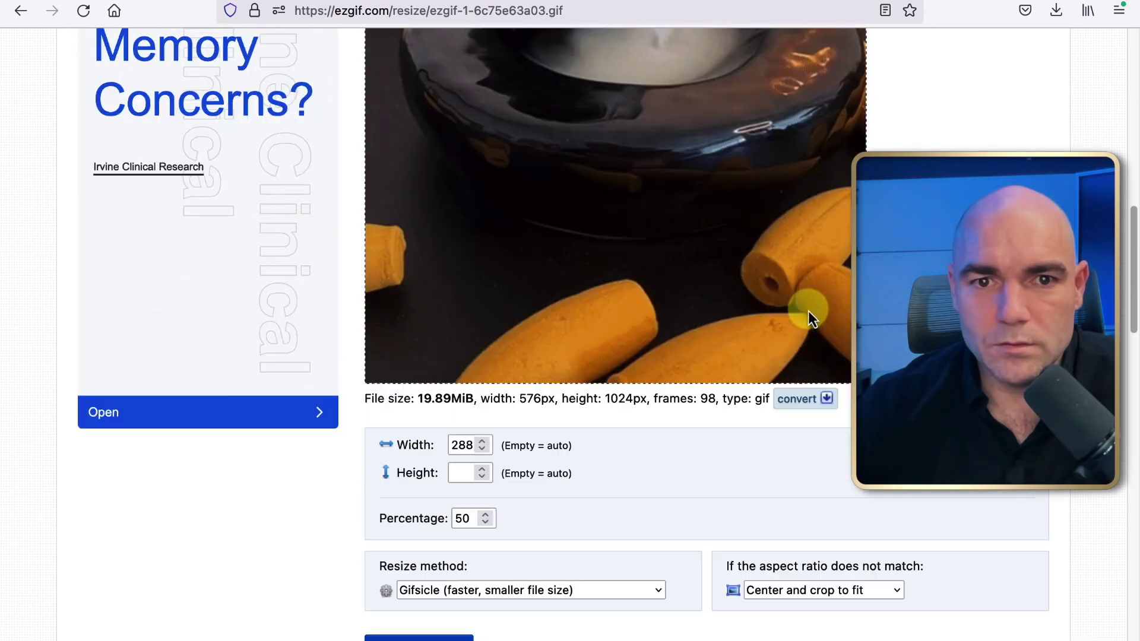
scroll(807, 311, up, 2)
scroll(802, 312, up, 10)
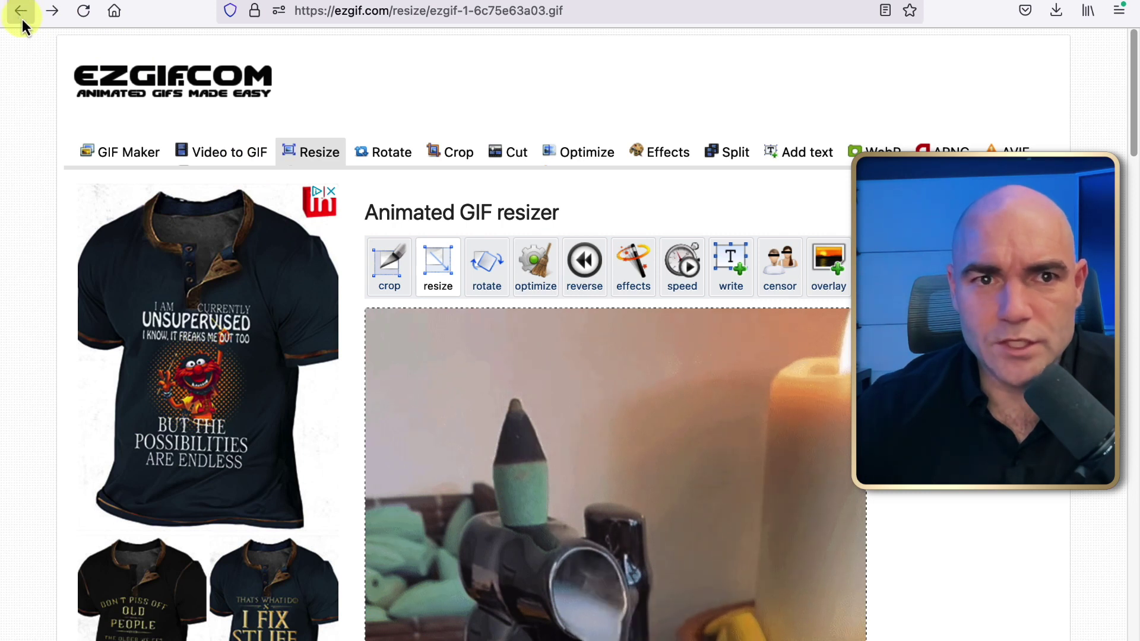
click(52, 12)
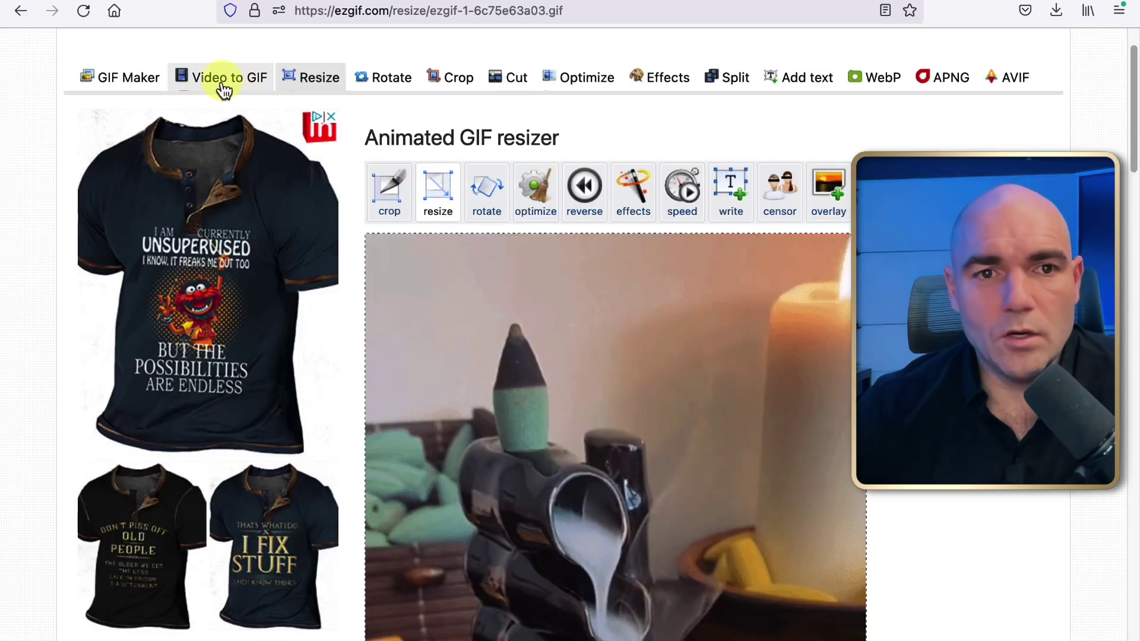
click(222, 83)
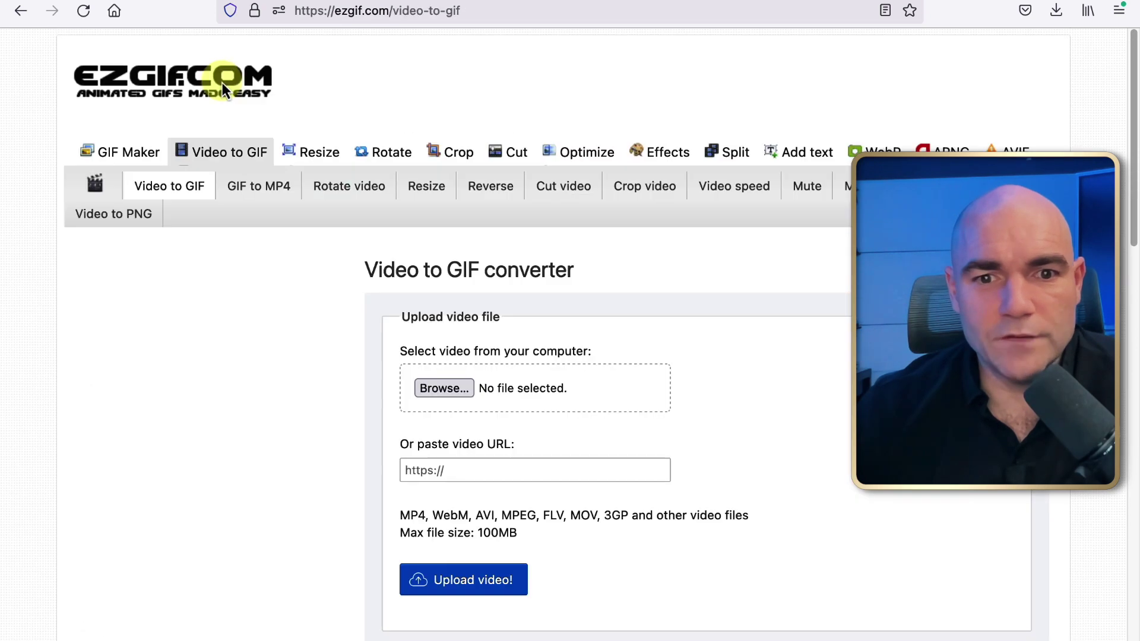
Upload the video Snaptik.app_7182972032785599749.mp4 from Downloads to the Video to GIF converter.
click(461, 389)
click(315, 165)
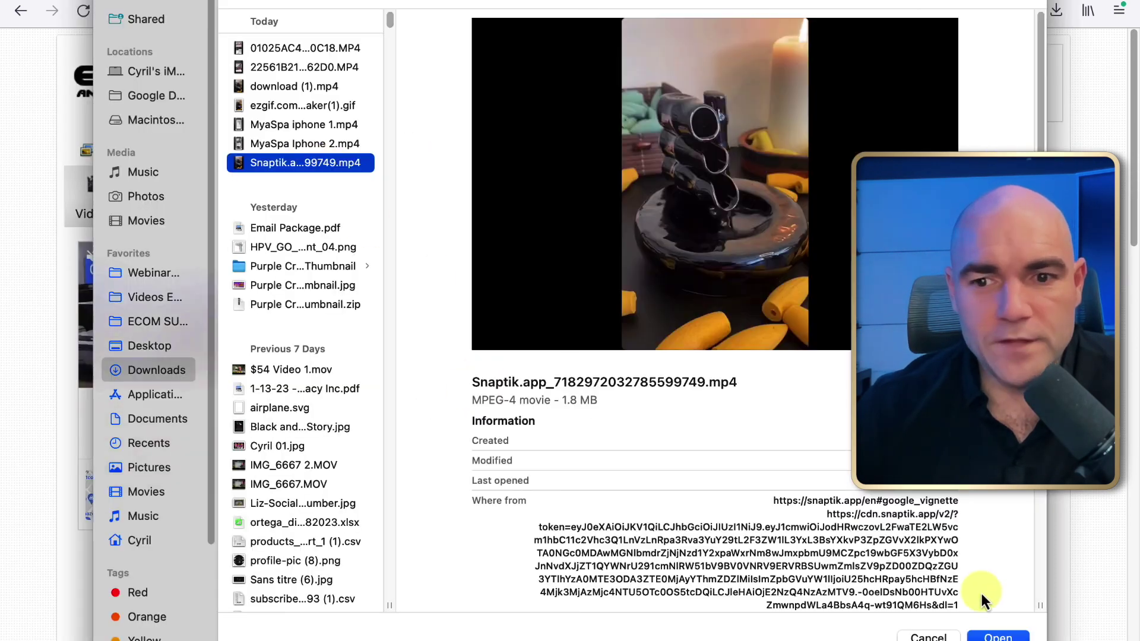
click(1001, 637)
scroll(799, 448, down, 2)
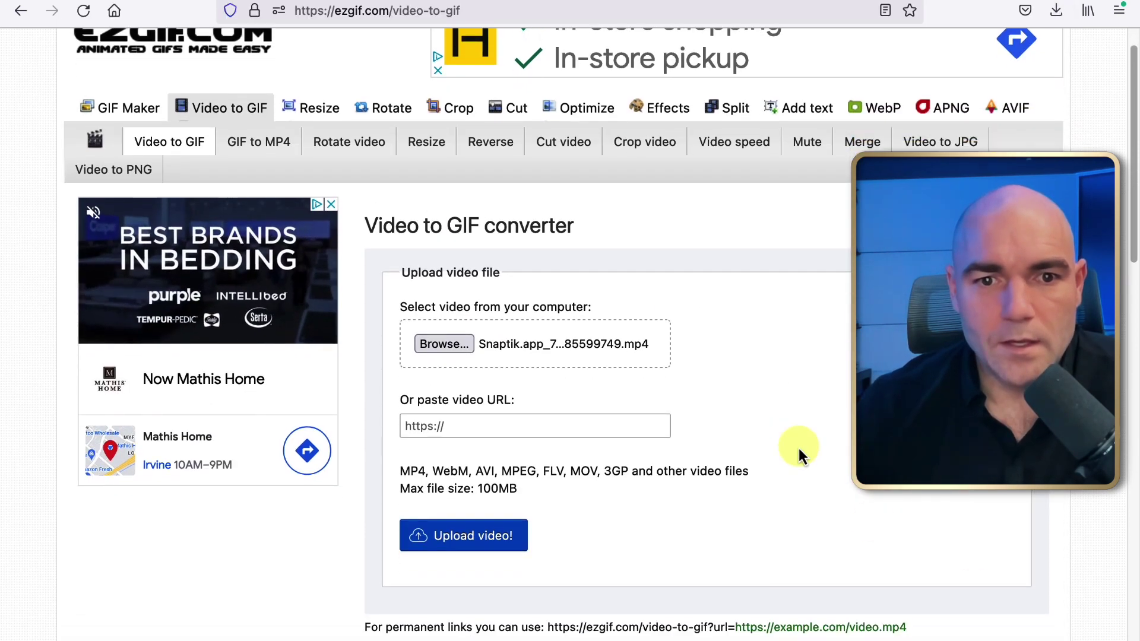
click(478, 535)
Play the video preview and set the clip to start at about 5.21 seconds and end at about 9.11 seconds.
scroll(752, 469, down, 1)
scroll(752, 469, down, 2)
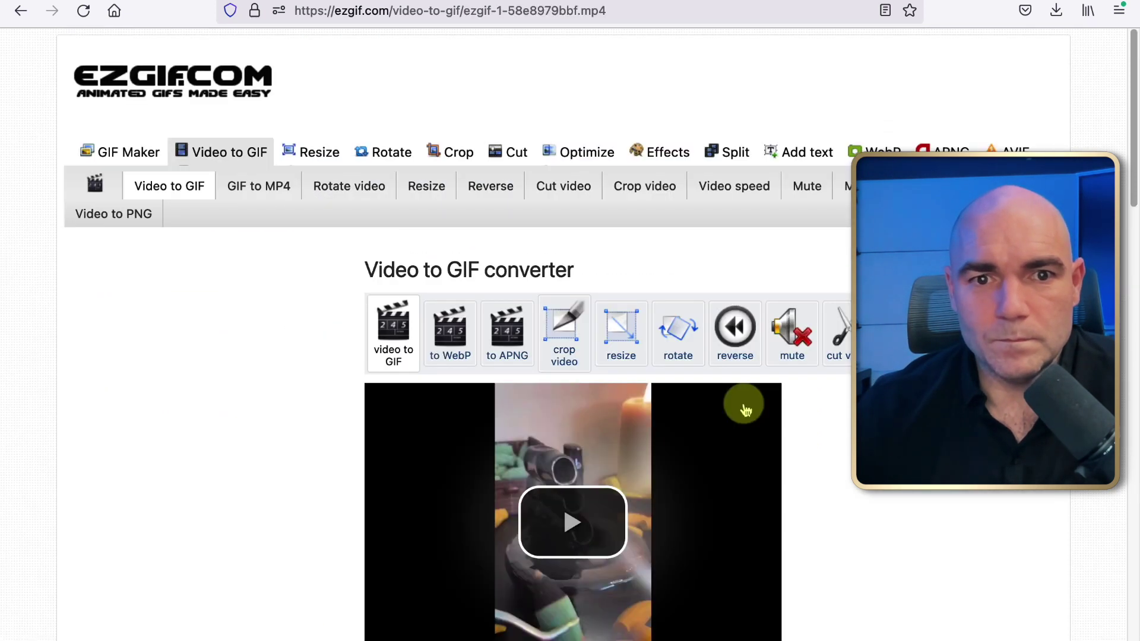
scroll(746, 410, down, 3)
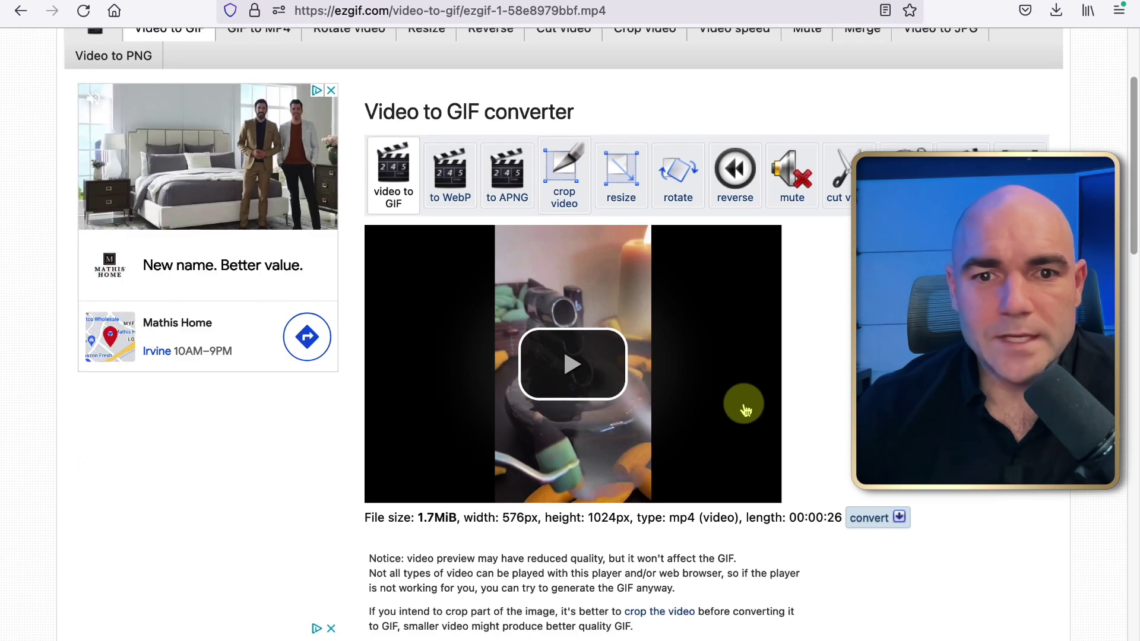
scroll(746, 409, down, 3)
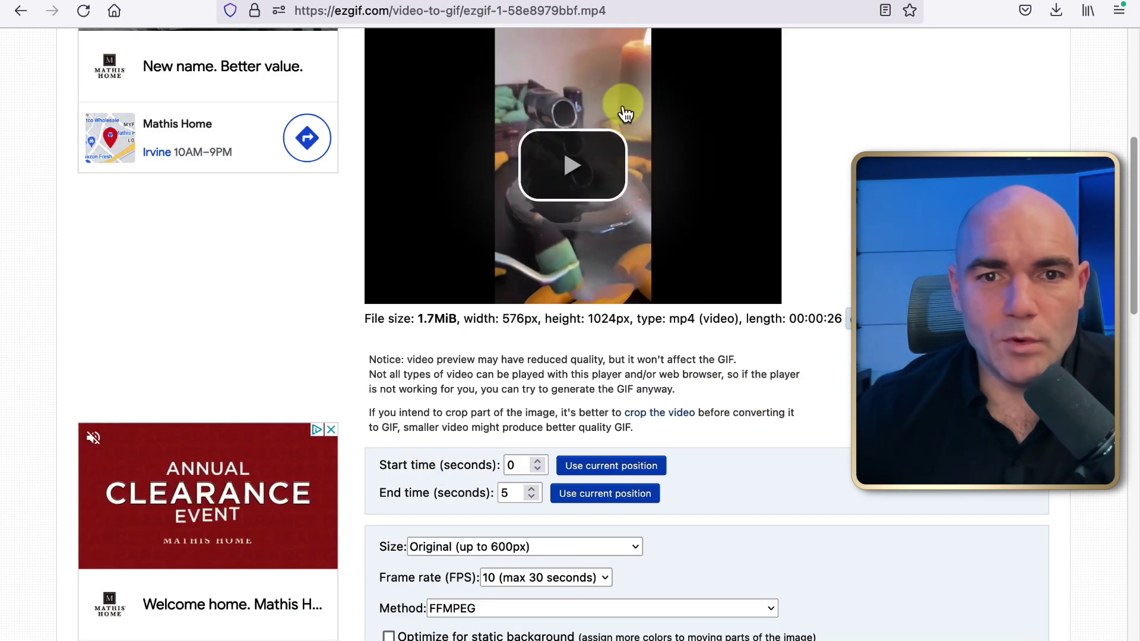
click(566, 178)
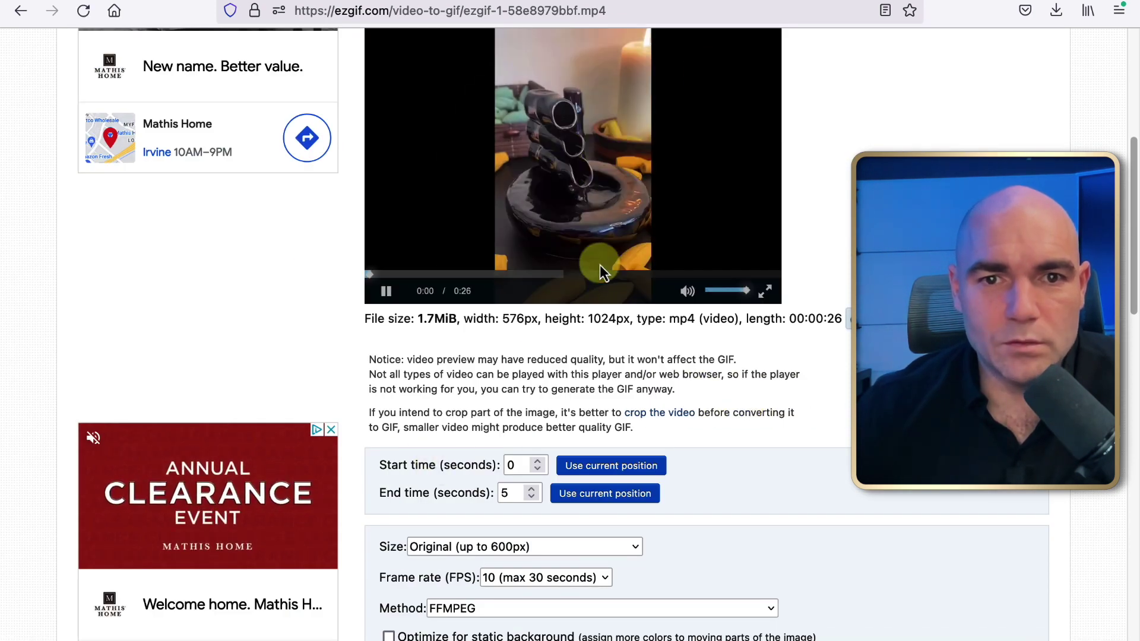
click(386, 291)
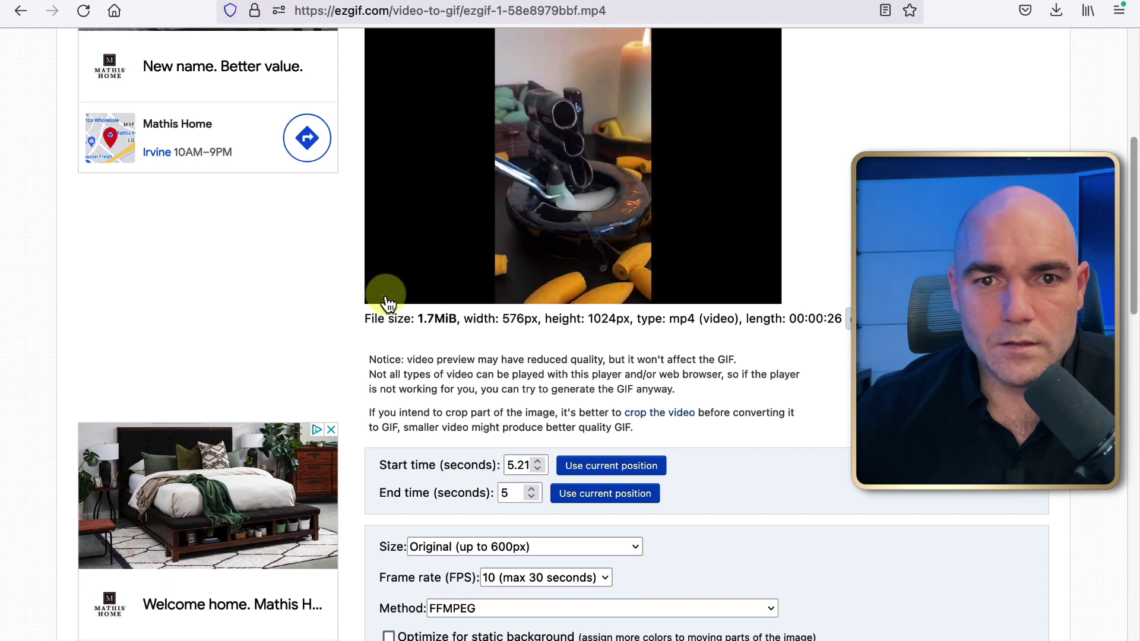
click(386, 292)
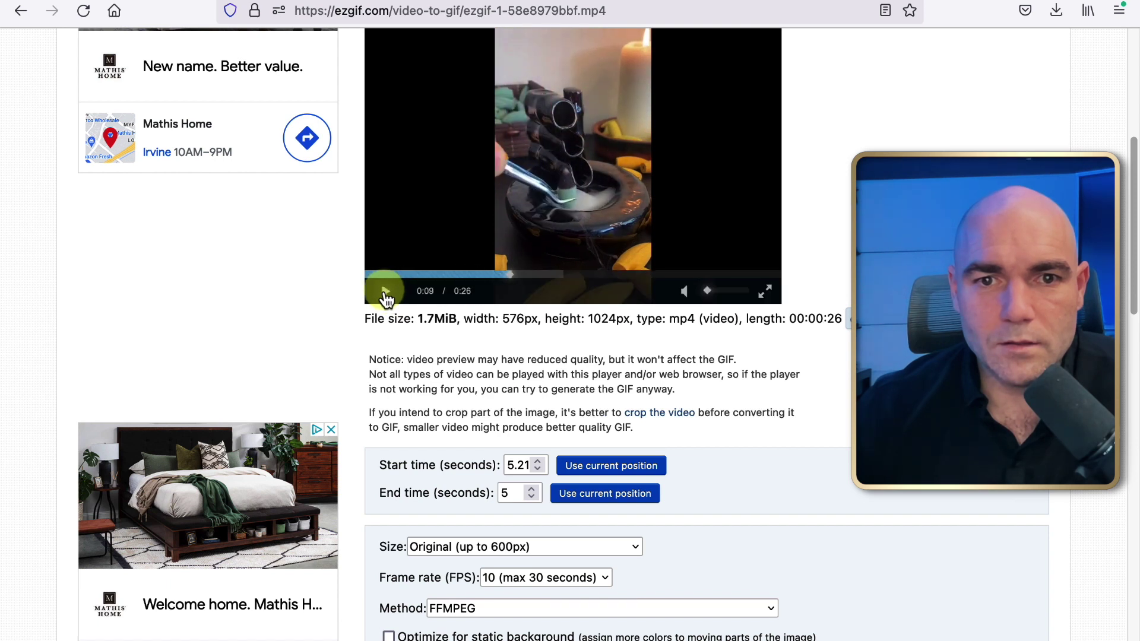
click(601, 497)
Convert the chosen clip to a GIF at original size and 10 FPS, and open the result for cropping.
scroll(834, 446, down, 3)
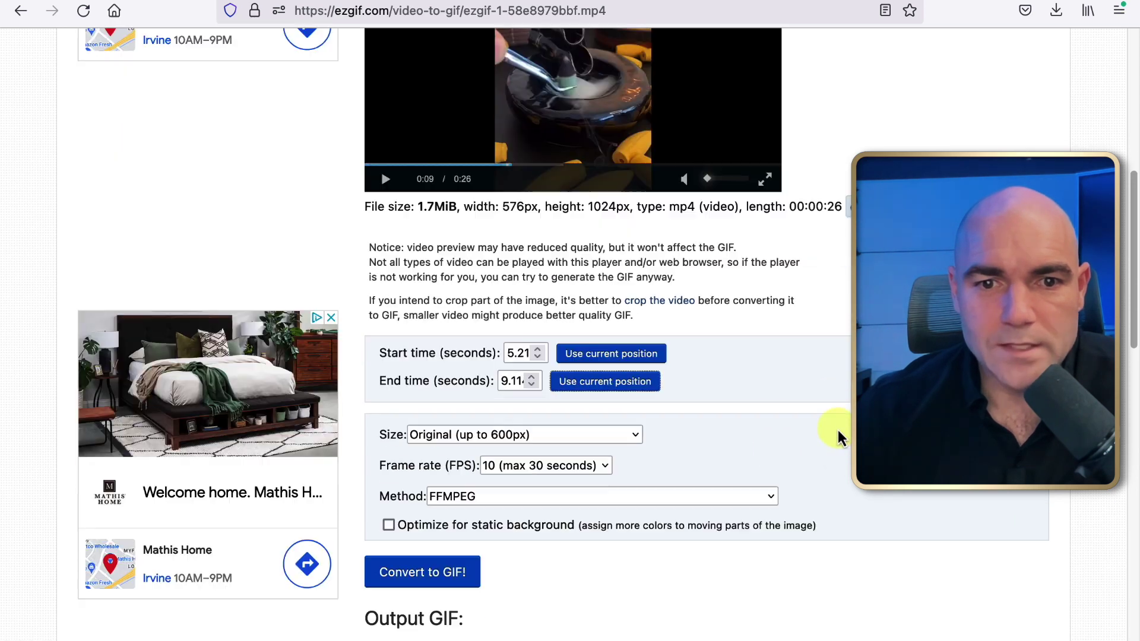
click(438, 530)
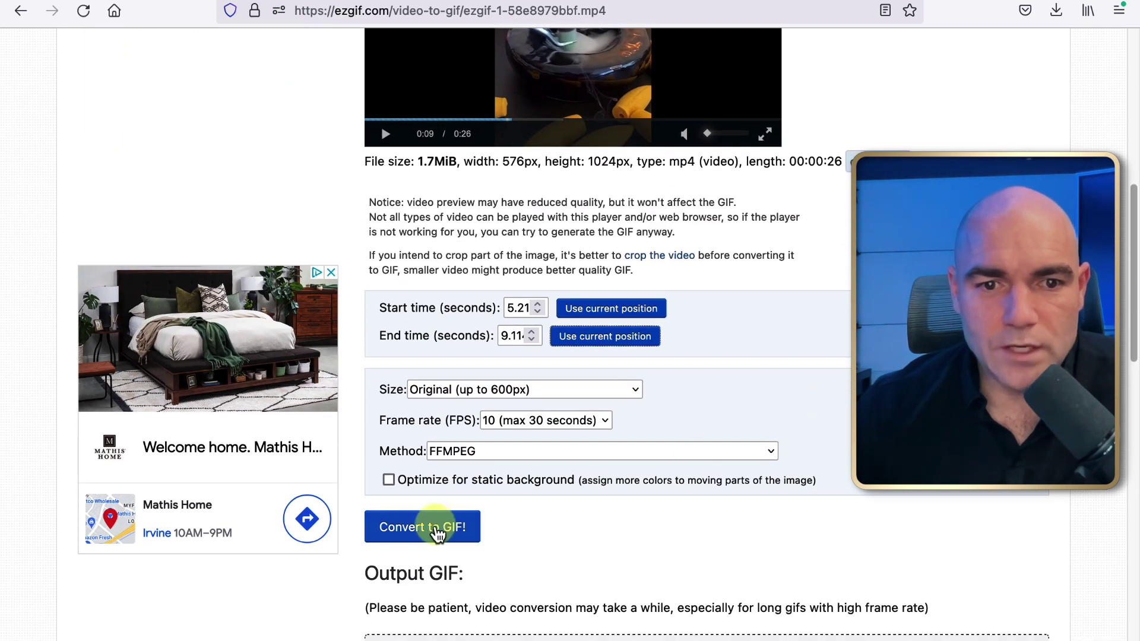
scroll(766, 457, down, 5)
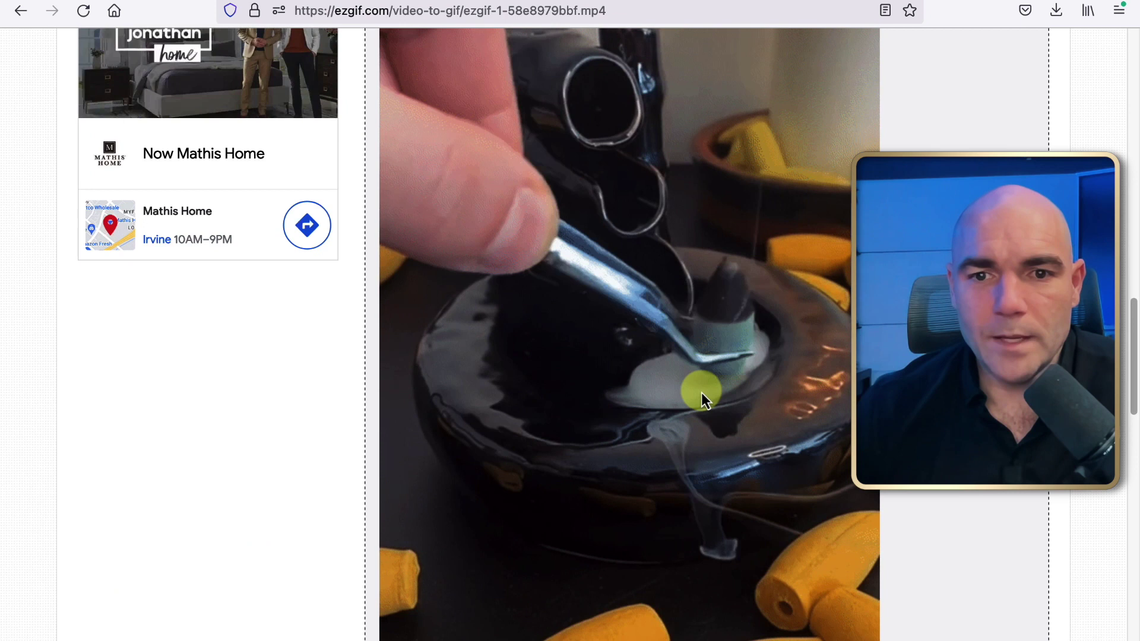
scroll(810, 395, down, 5)
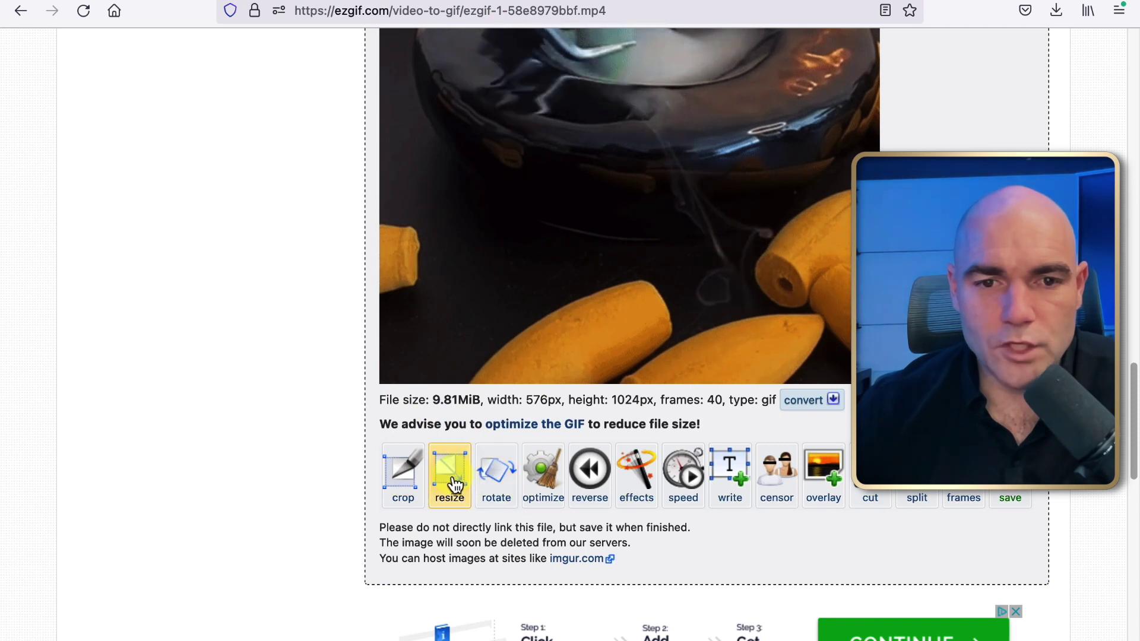
scroll(667, 358, up, 15)
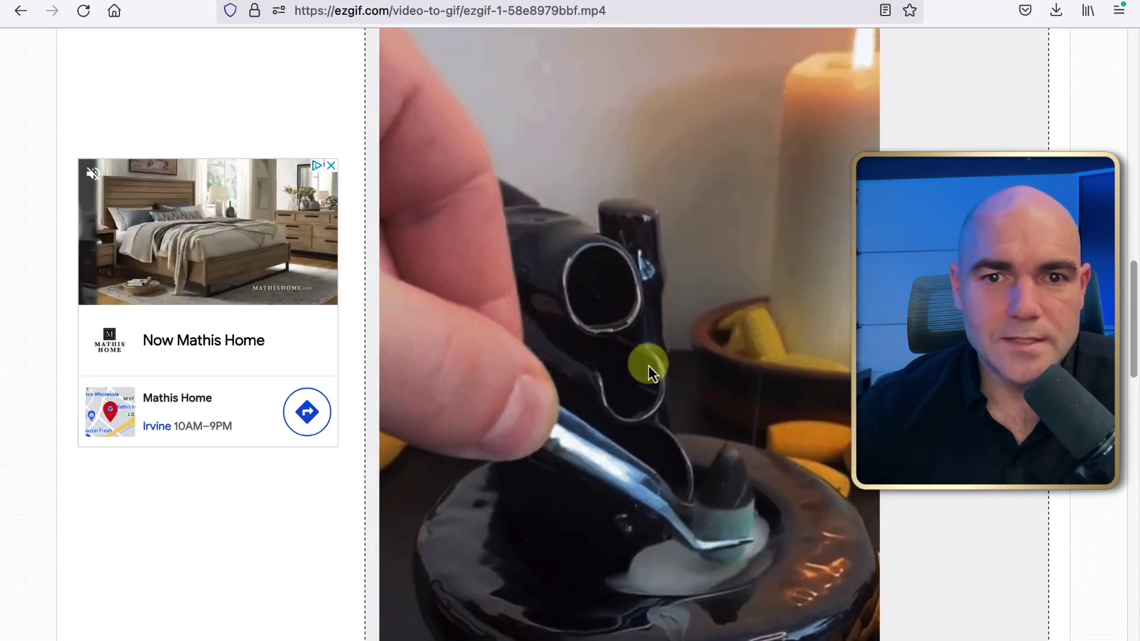
scroll(648, 414, down, 17)
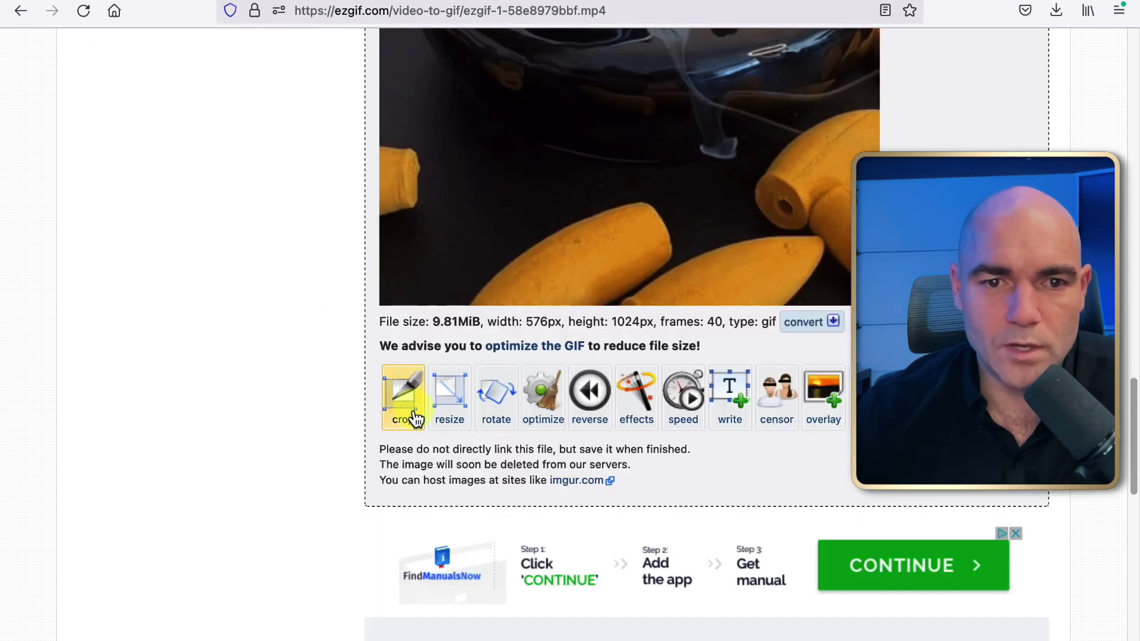
click(403, 417)
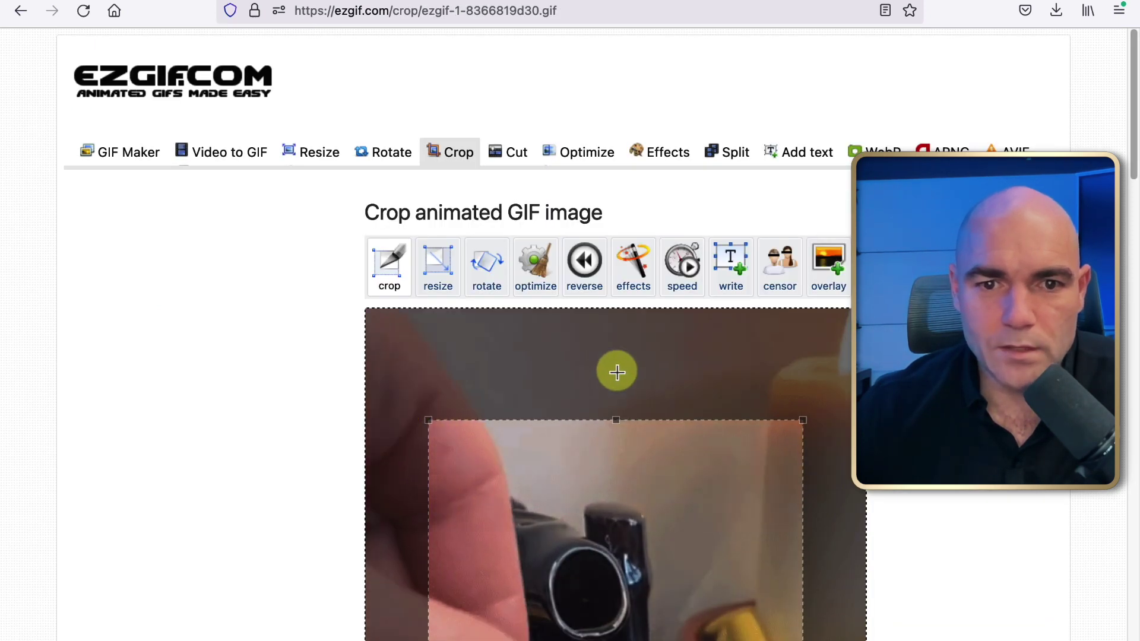
Try a square 576 by 576 px crop spanning the GIF's full width, with its upper edge at 227 px.
scroll(616, 369, down, 5)
scroll(616, 369, down, 7)
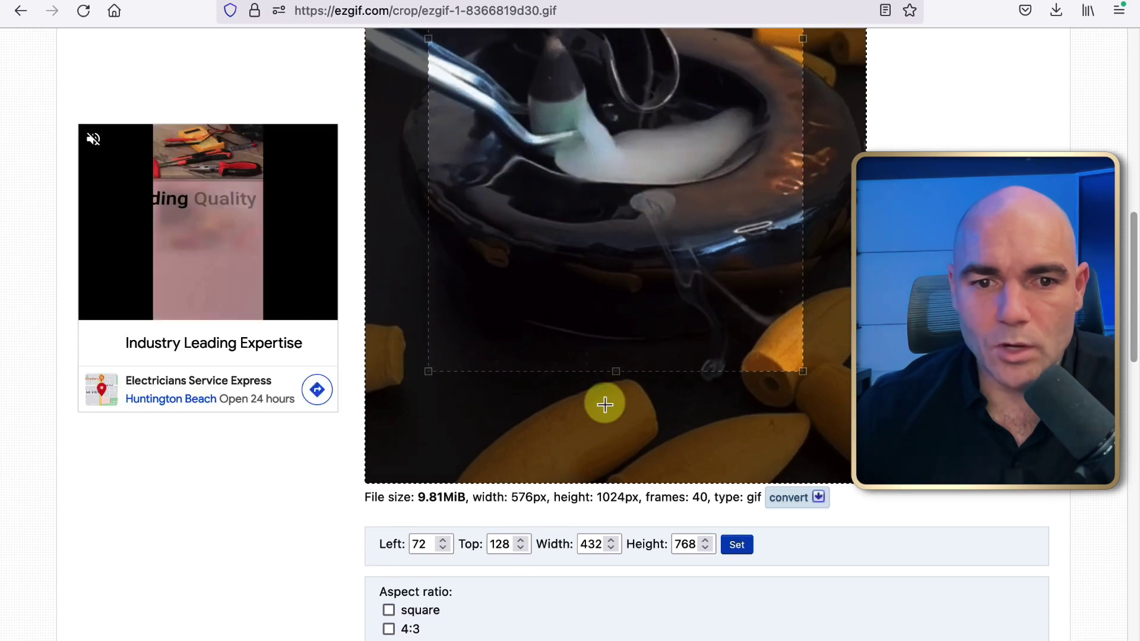
click(389, 554)
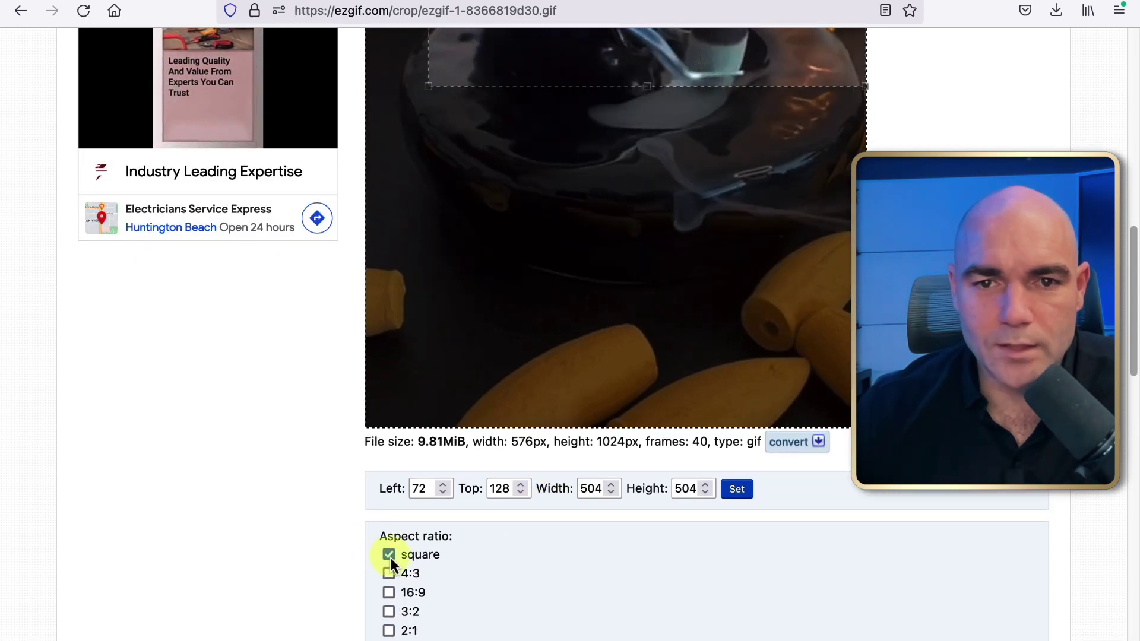
scroll(731, 199, up, 6)
scroll(731, 198, down, 1)
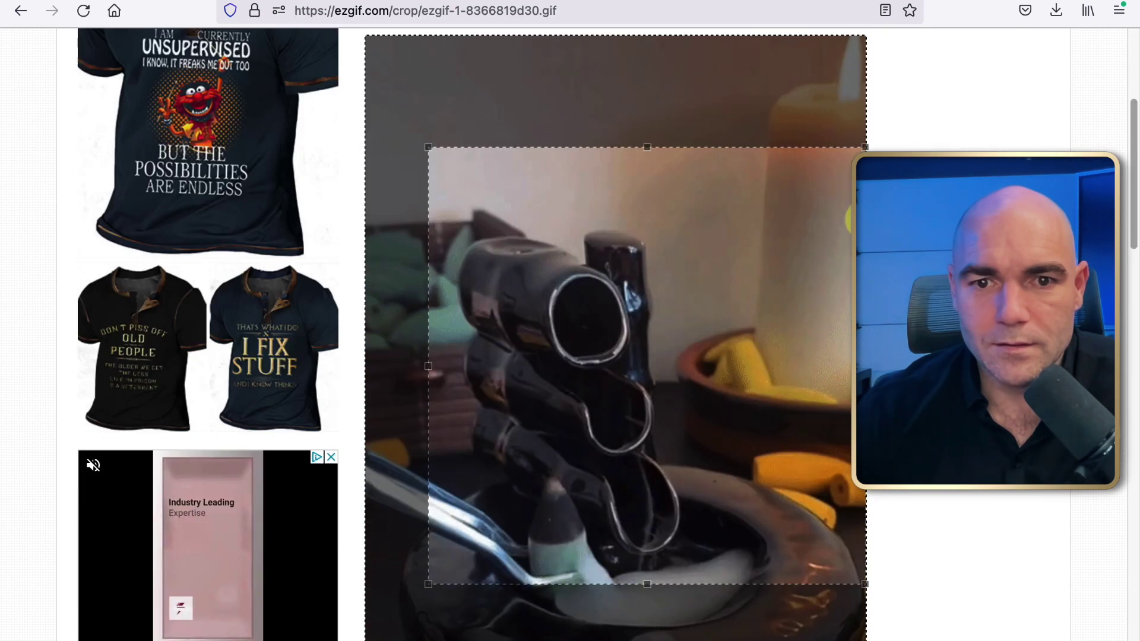
drag(428, 584, 363, 638)
scroll(657, 326, down, 3)
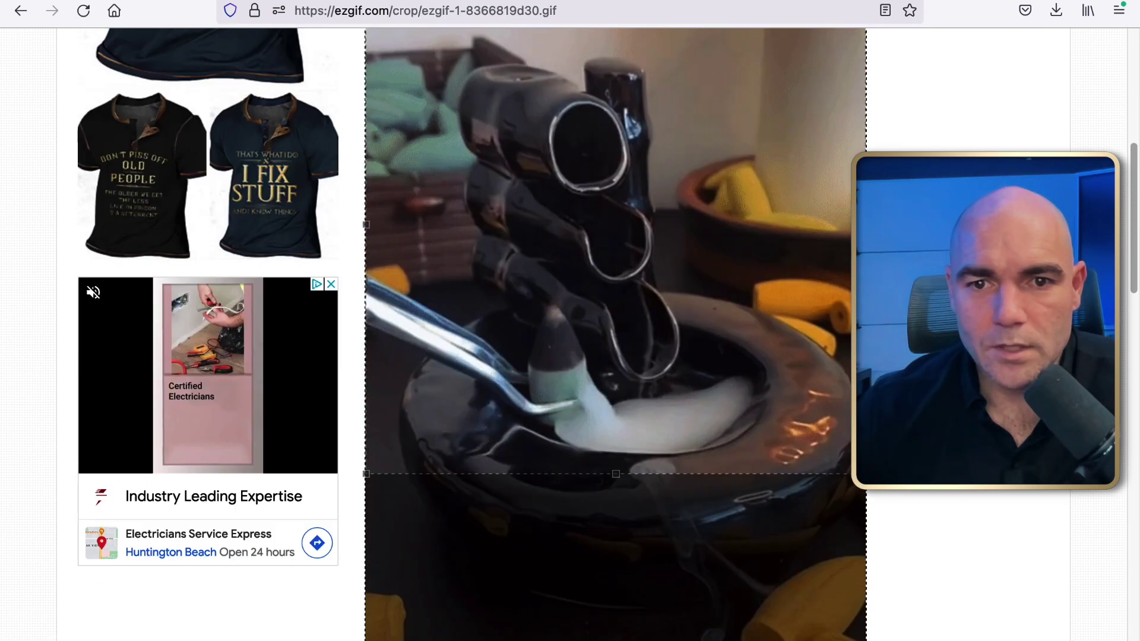
drag(656, 326, 634, 414)
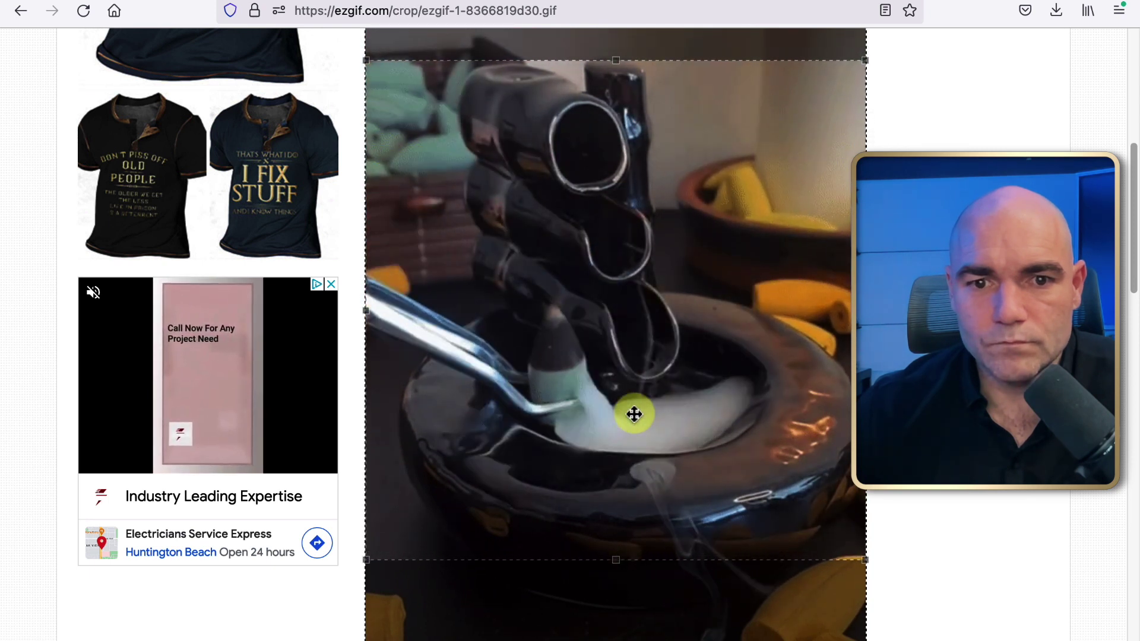
scroll(640, 500, down, 6)
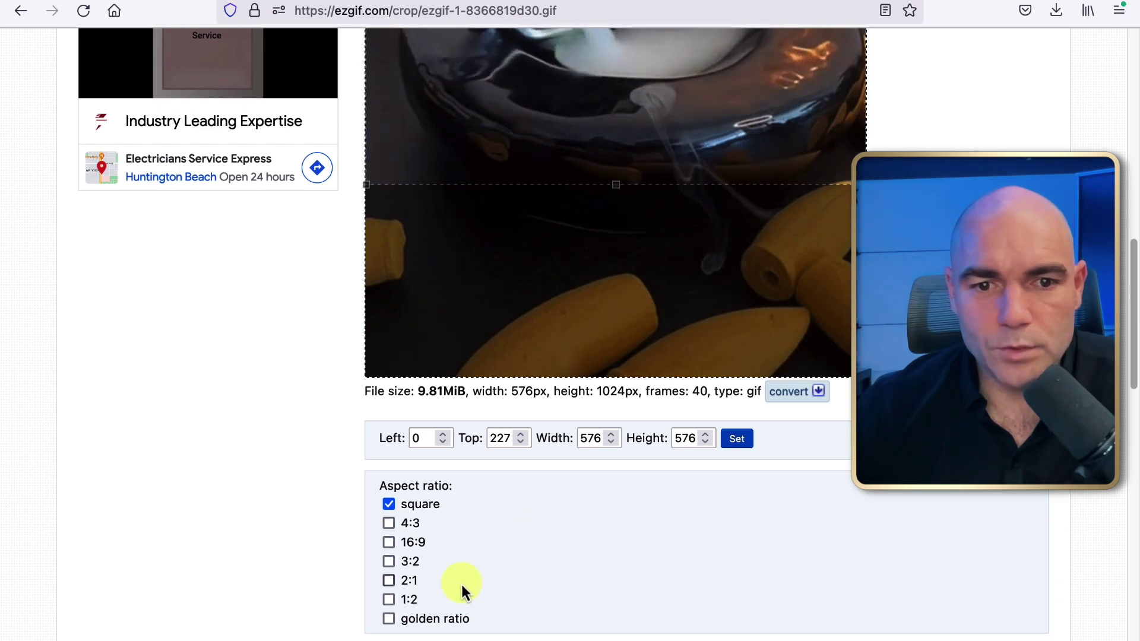
Try the 4:3, square and 3:2 aspect ratios for the crop area and compare how each frames the burner.
click(389, 523)
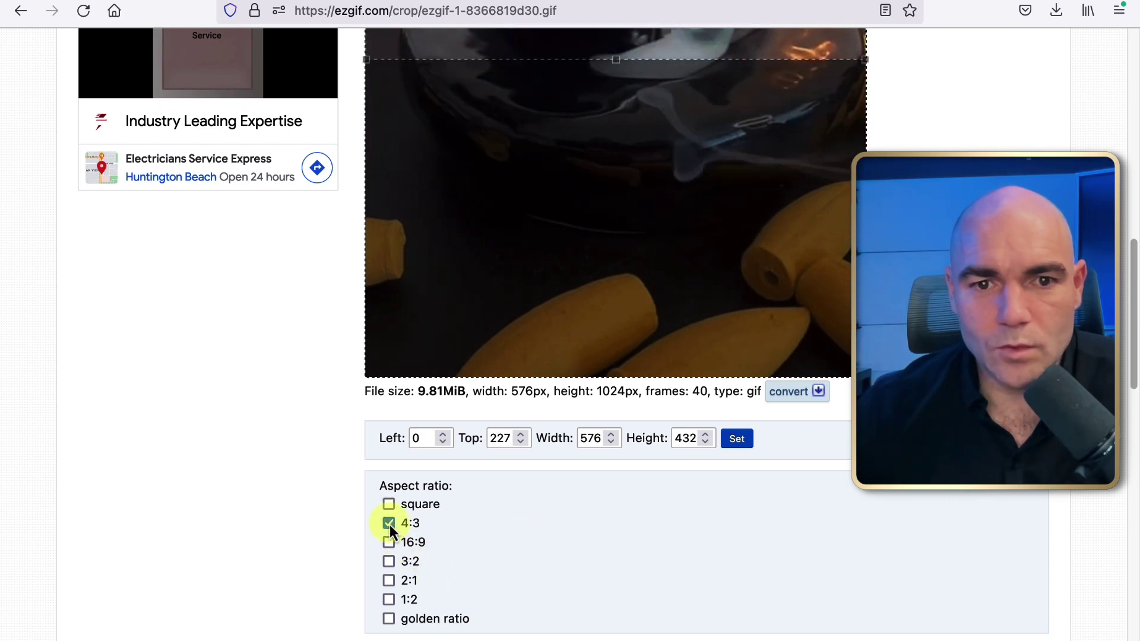
click(389, 505)
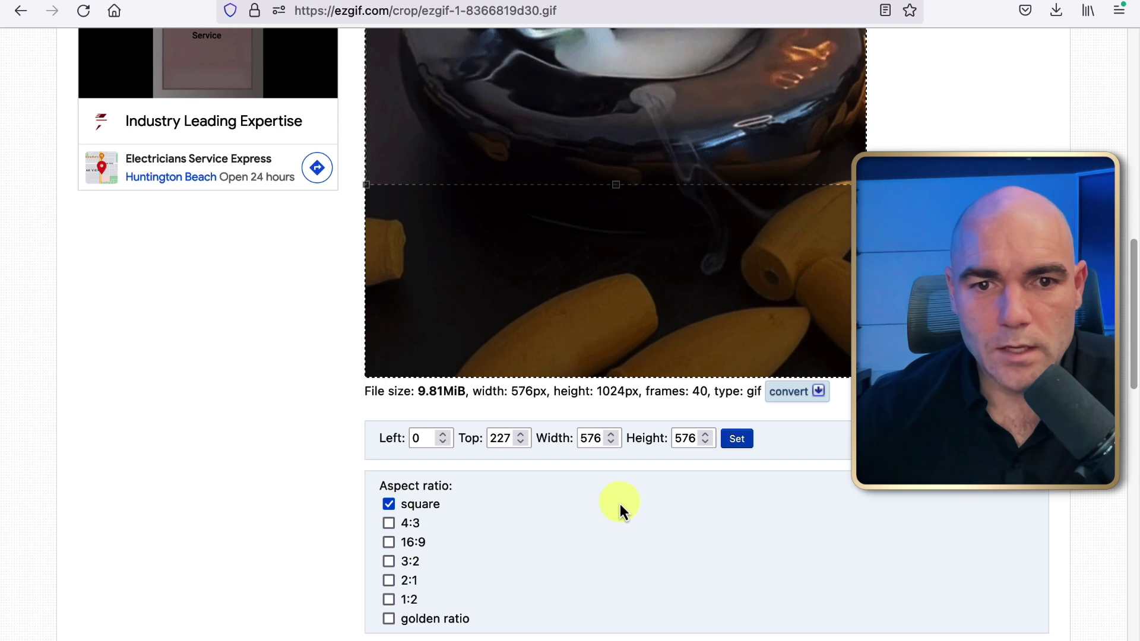
scroll(620, 504, up, 4)
scroll(618, 496, down, 7)
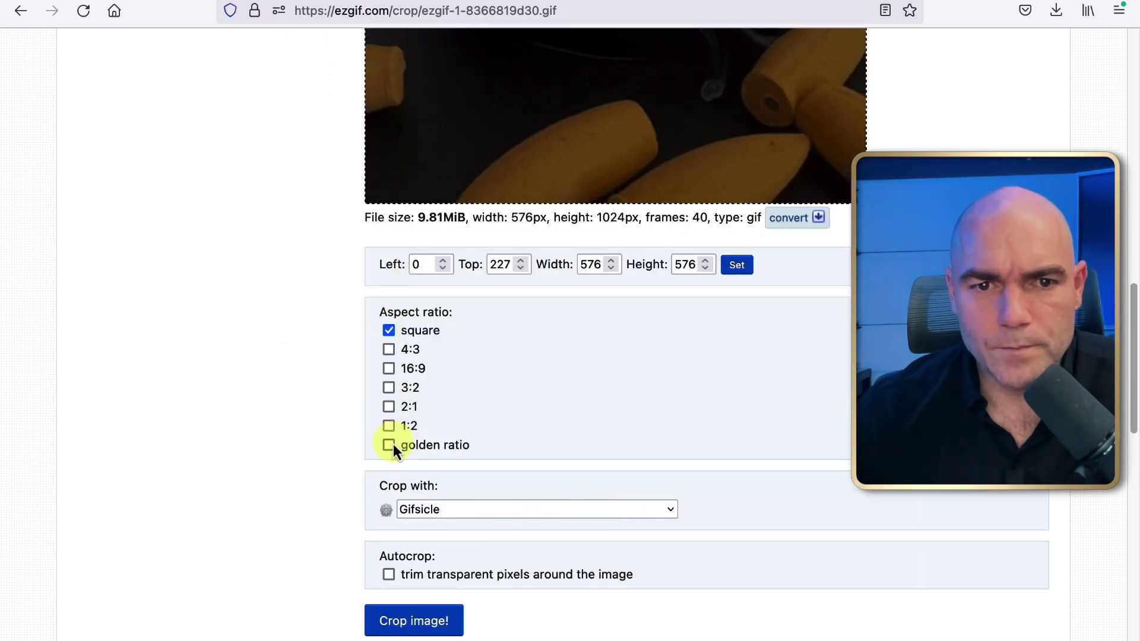
click(389, 387)
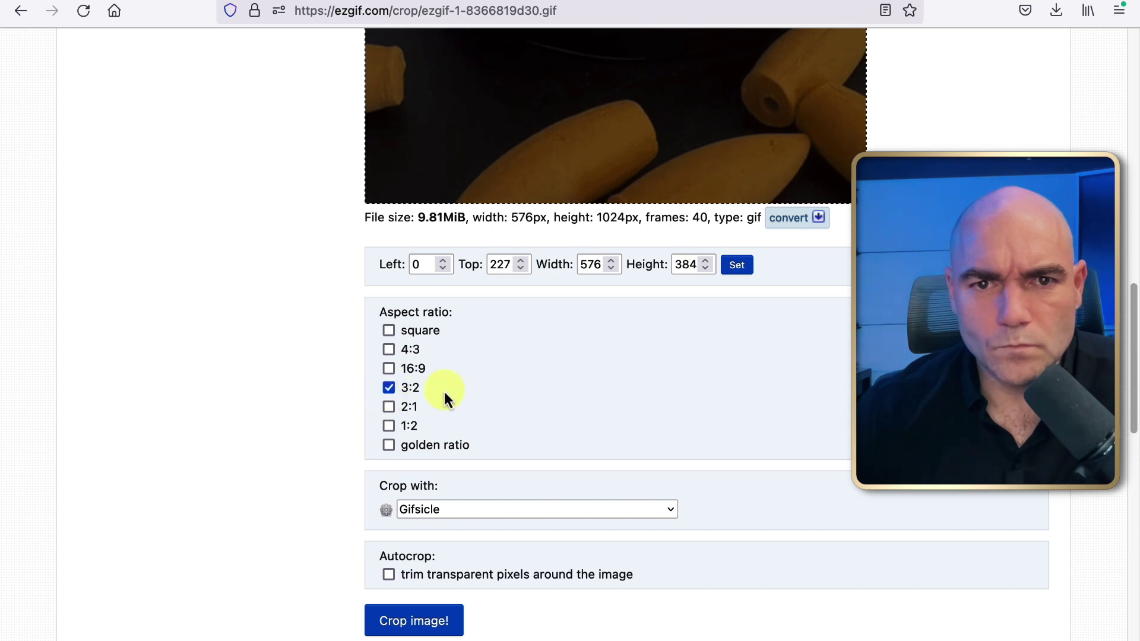
scroll(690, 400, up, 10)
scroll(690, 402, down, 5)
scroll(691, 401, down, 5)
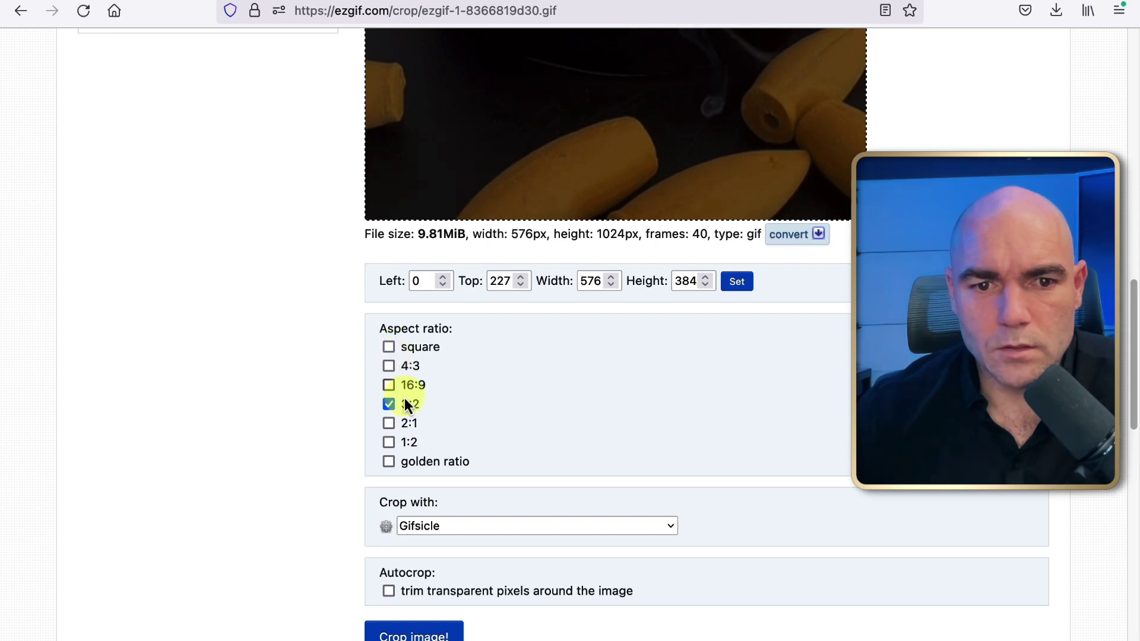
scroll(404, 400, down, 4)
scroll(405, 400, up, 5)
scroll(404, 401, up, 10)
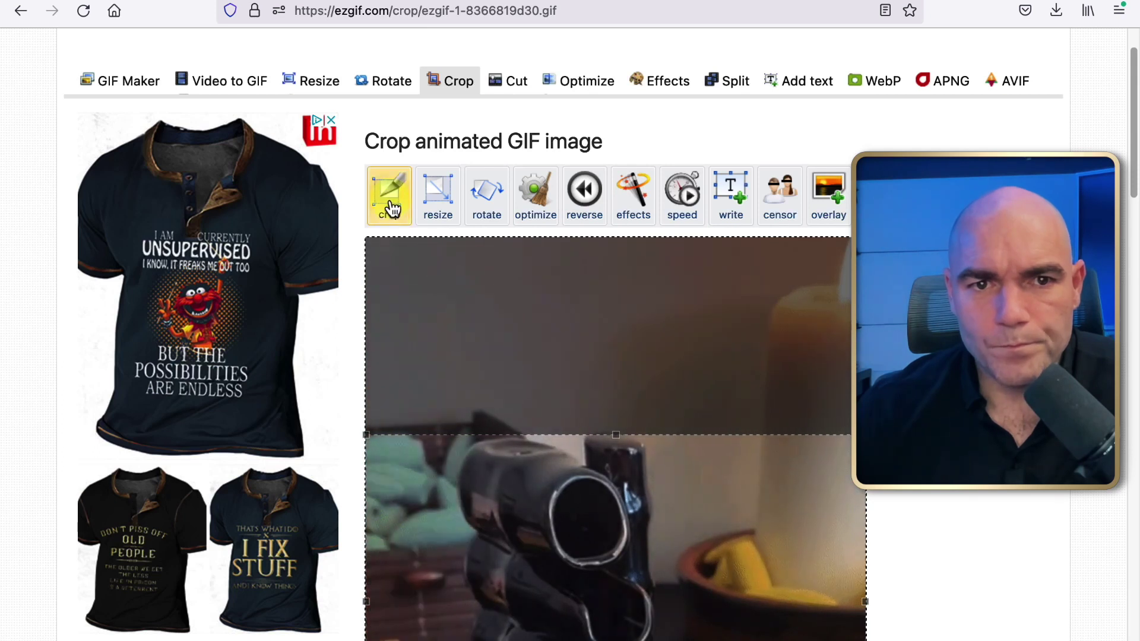
Restart the crop and set an unconstrained crop area of about 576 by 775 px across the GIF's full width, with its upper edge at 121 px.
click(392, 209)
scroll(950, 590, down, 3)
mouse_move(996, 590)
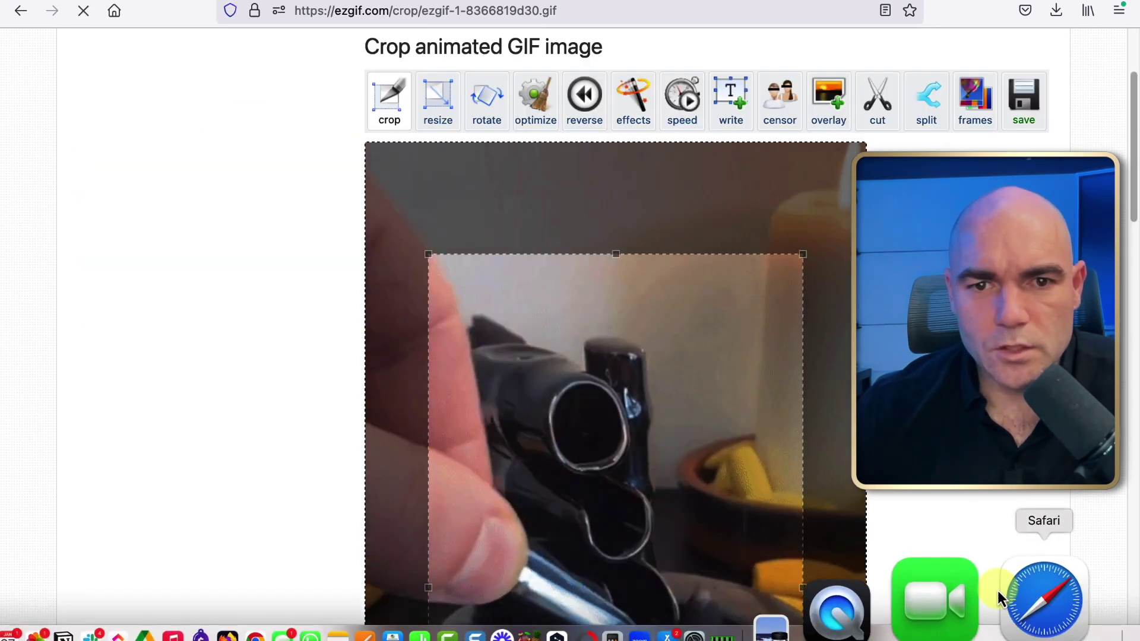
scroll(594, 333, down, 5)
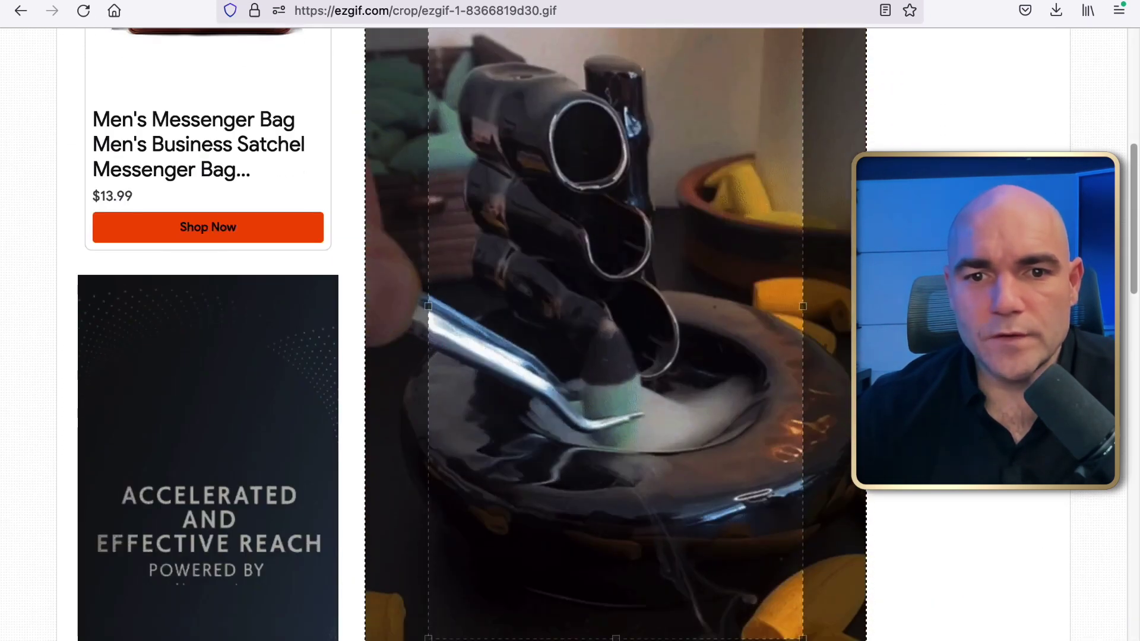
scroll(665, 345, up, 8)
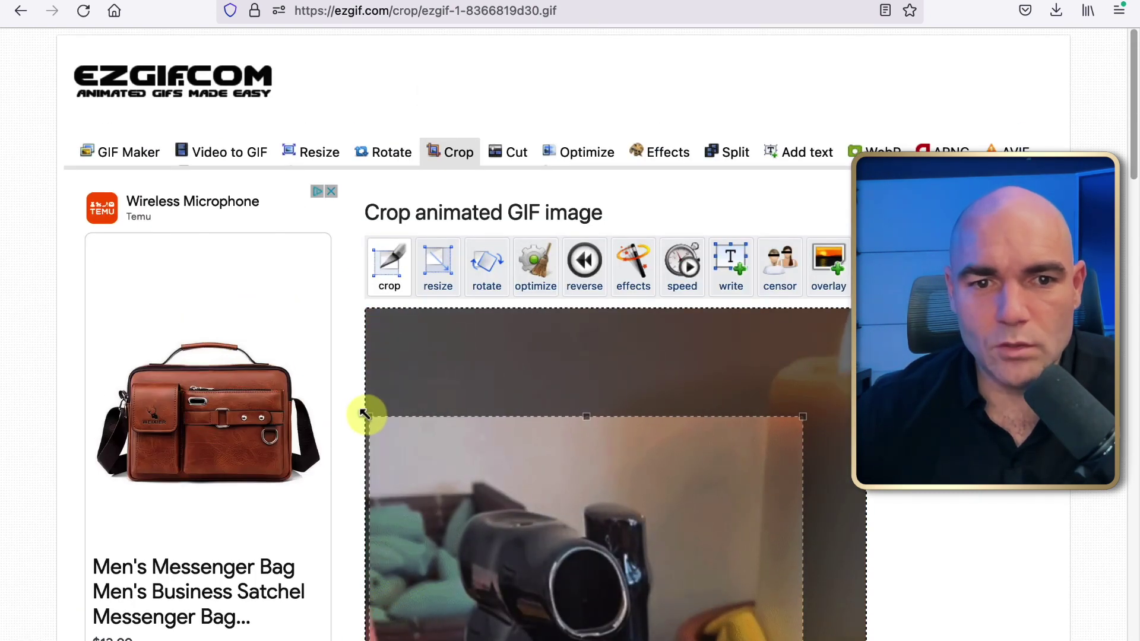
drag(802, 415, 861, 415)
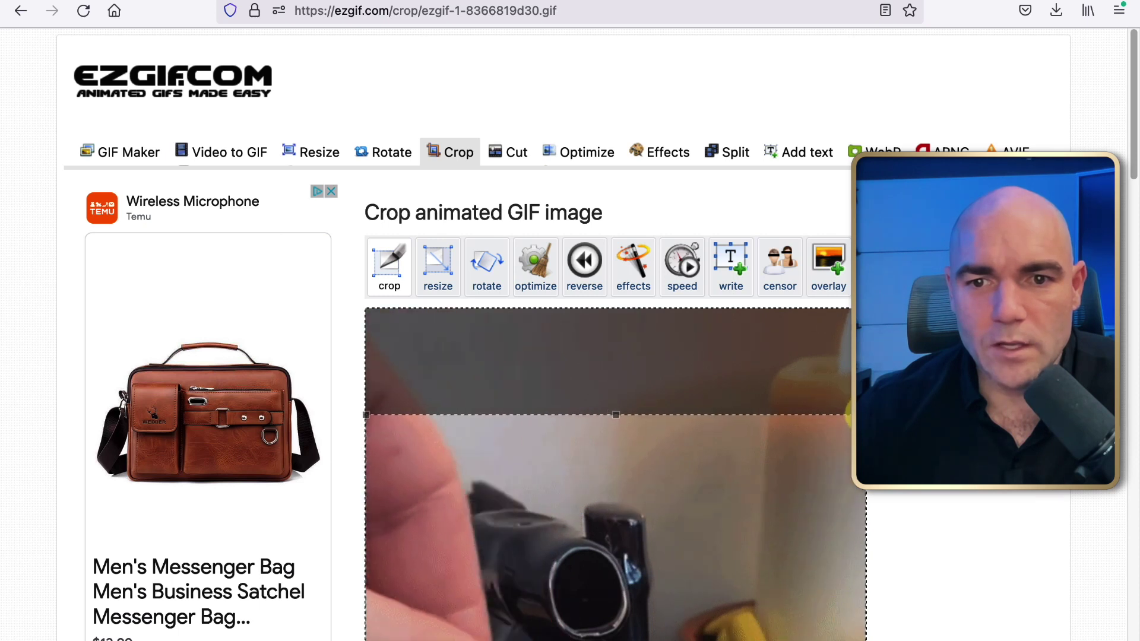
scroll(633, 297, down, 10)
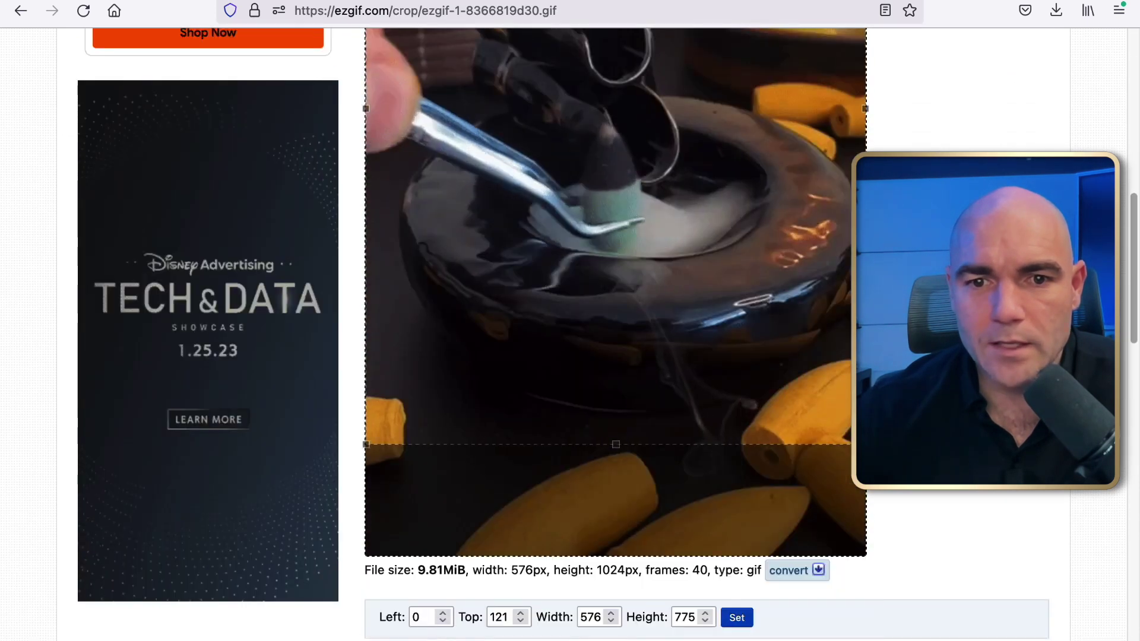
scroll(797, 457, down, 3)
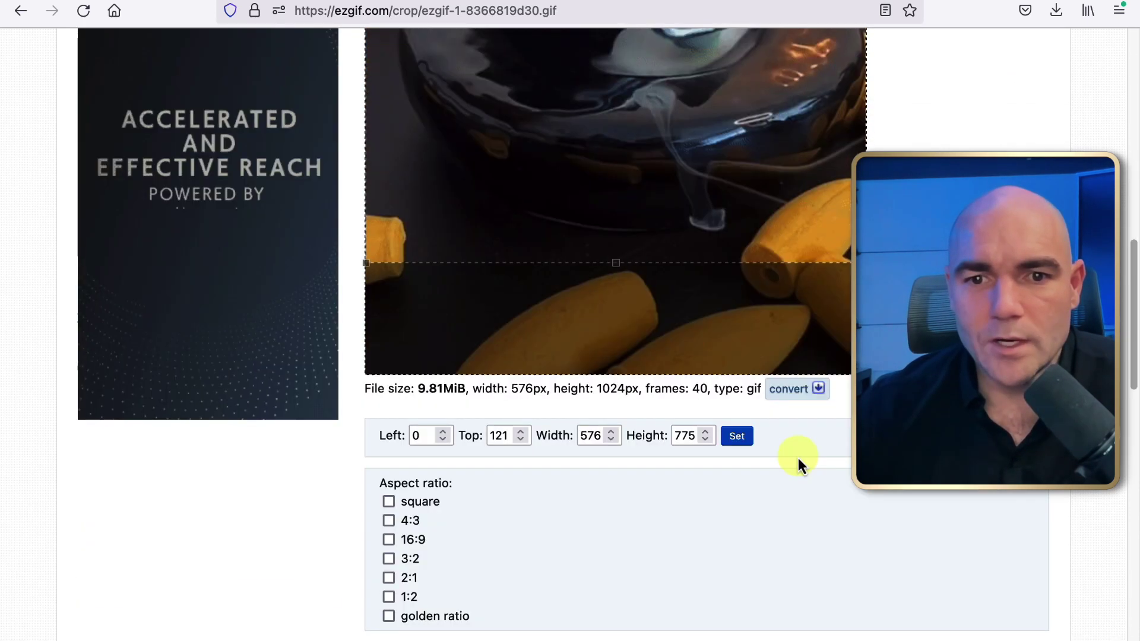
click(737, 439)
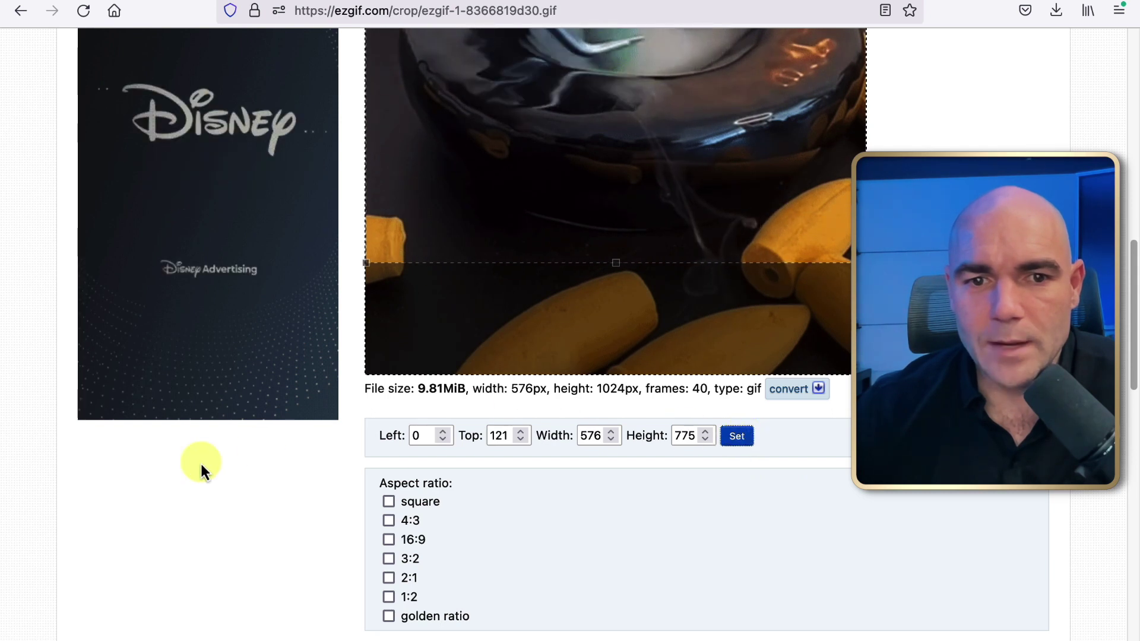
Check the framing of the burner, and crop the GIF to the marked area with Gifsicle.
scroll(830, 264, up, 8)
scroll(796, 285, down, 2)
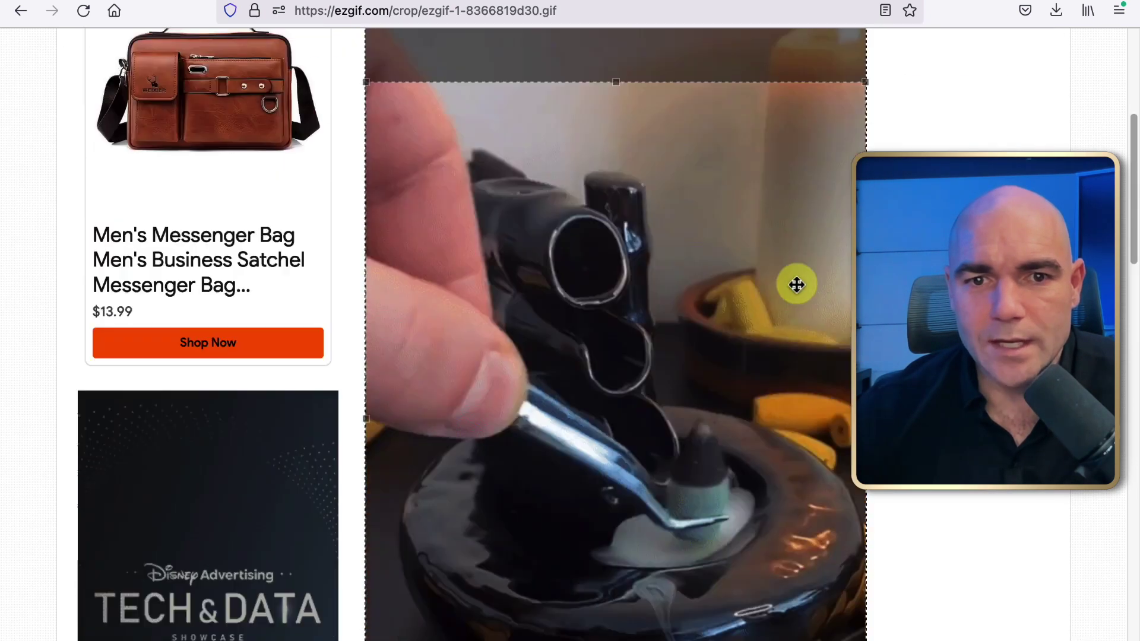
scroll(689, 303, down, 6)
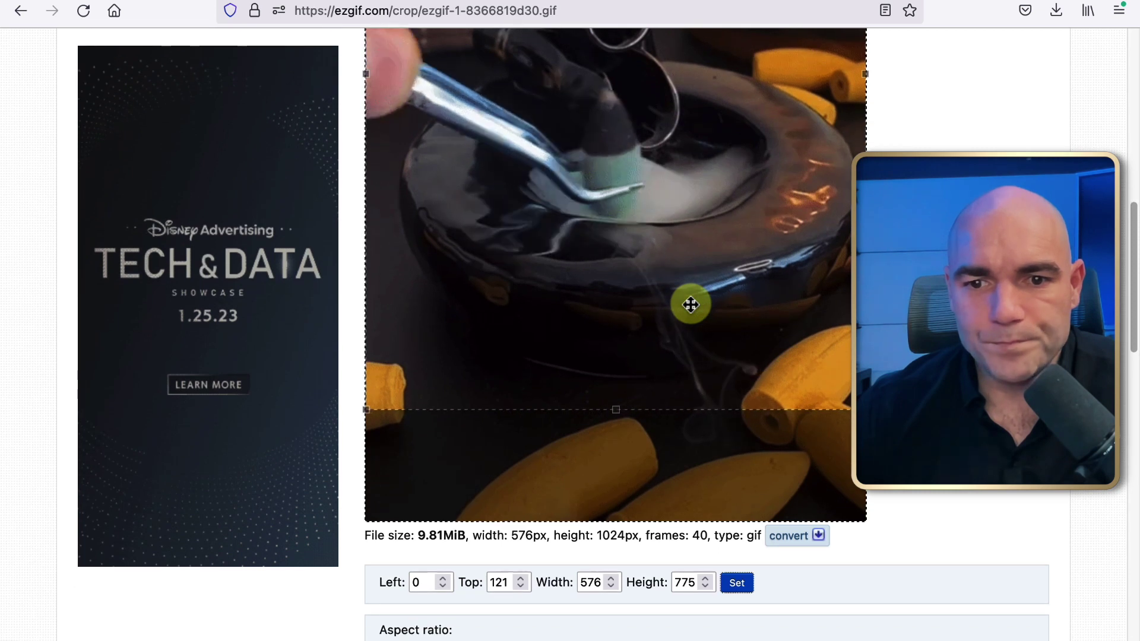
scroll(691, 305, down, 7)
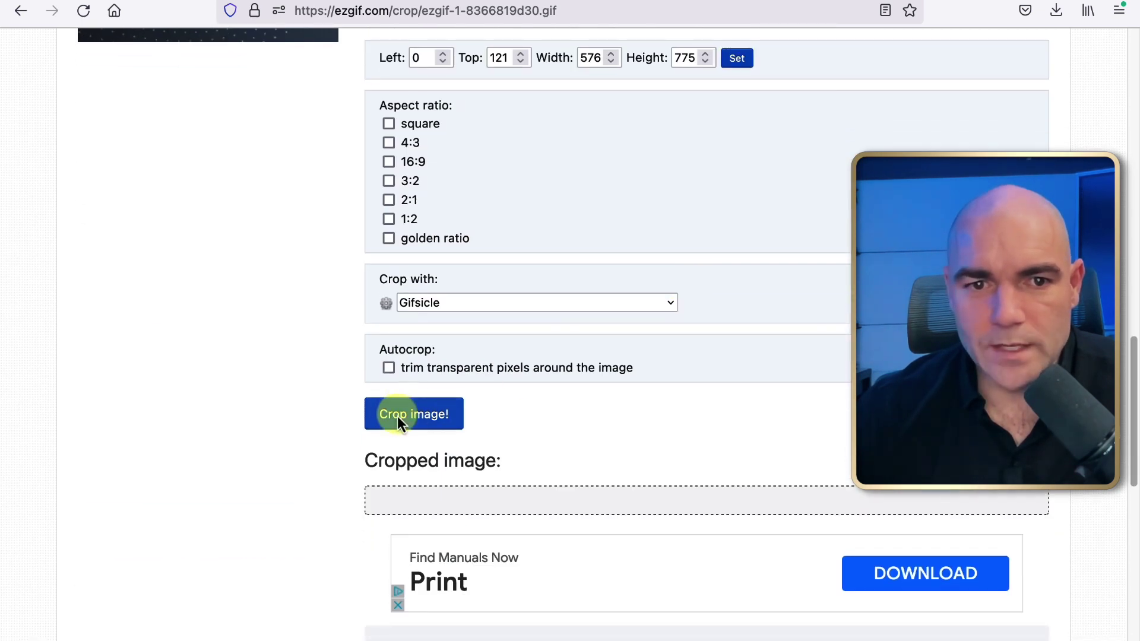
click(397, 416)
scroll(776, 401, down, 5)
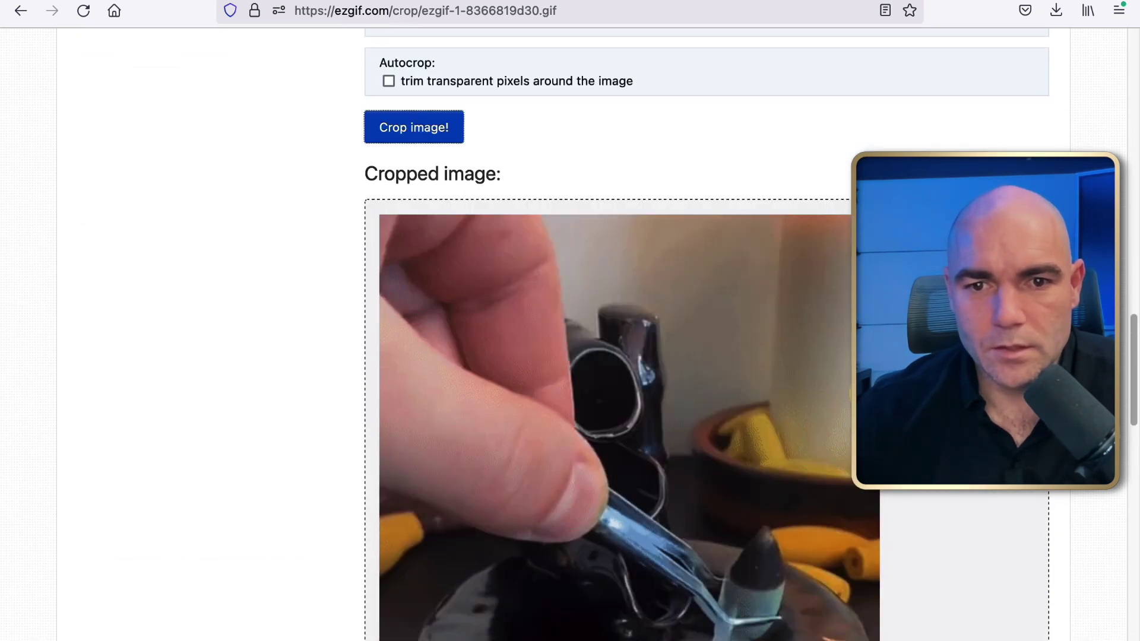
Resize the cropped GIF to 50 percent with the Gifsicle method and save the result.
scroll(416, 552, down, 6)
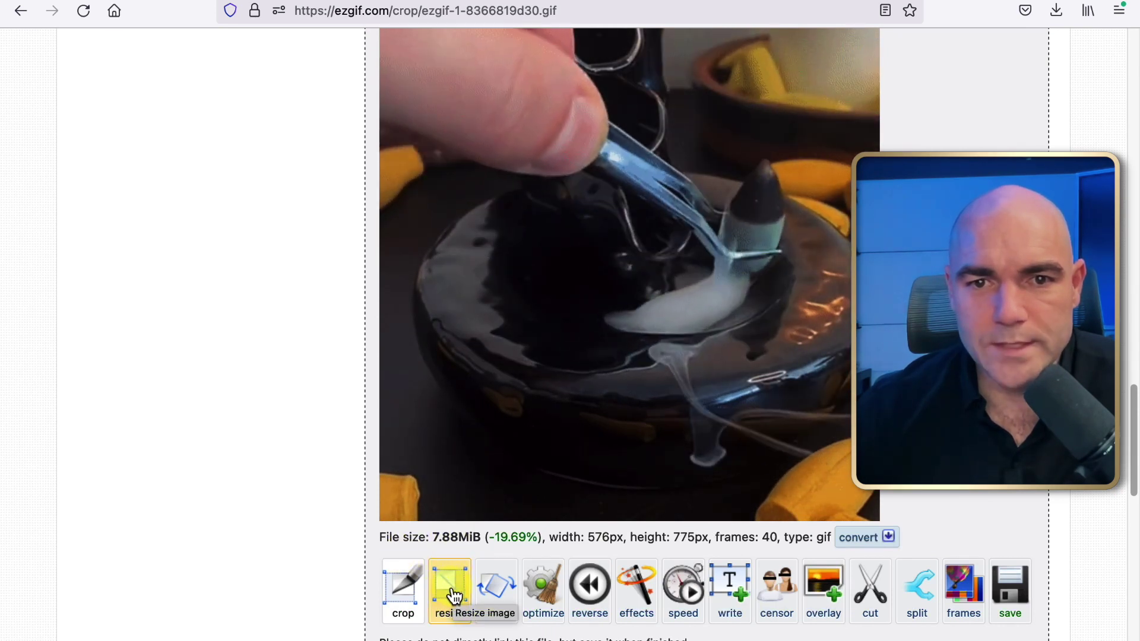
click(455, 596)
scroll(840, 475, down, 10)
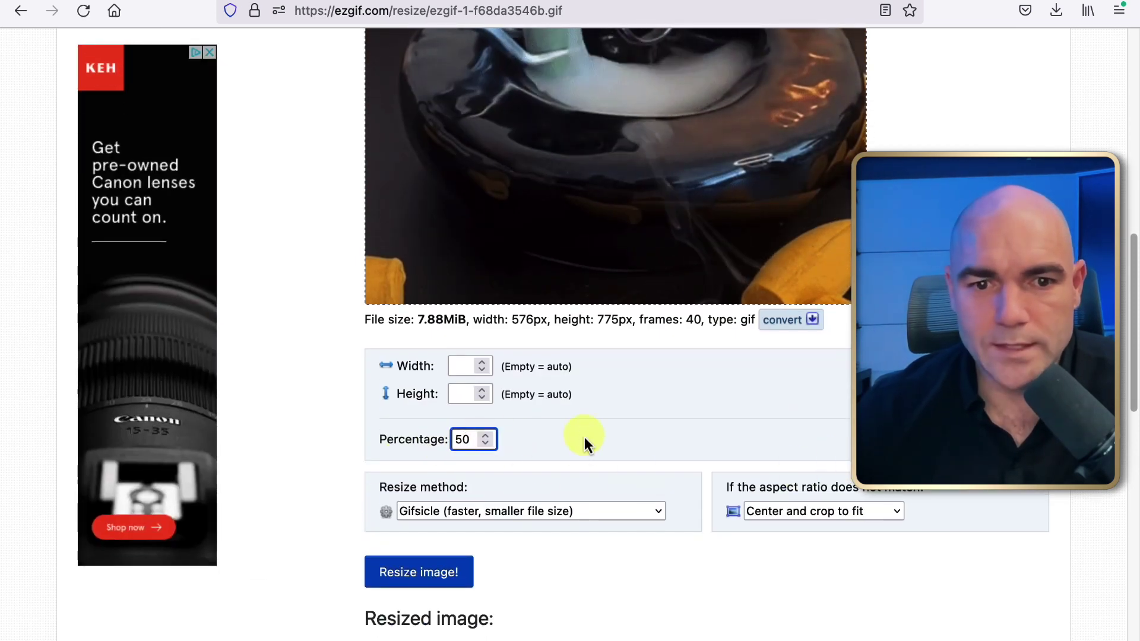
click(385, 583)
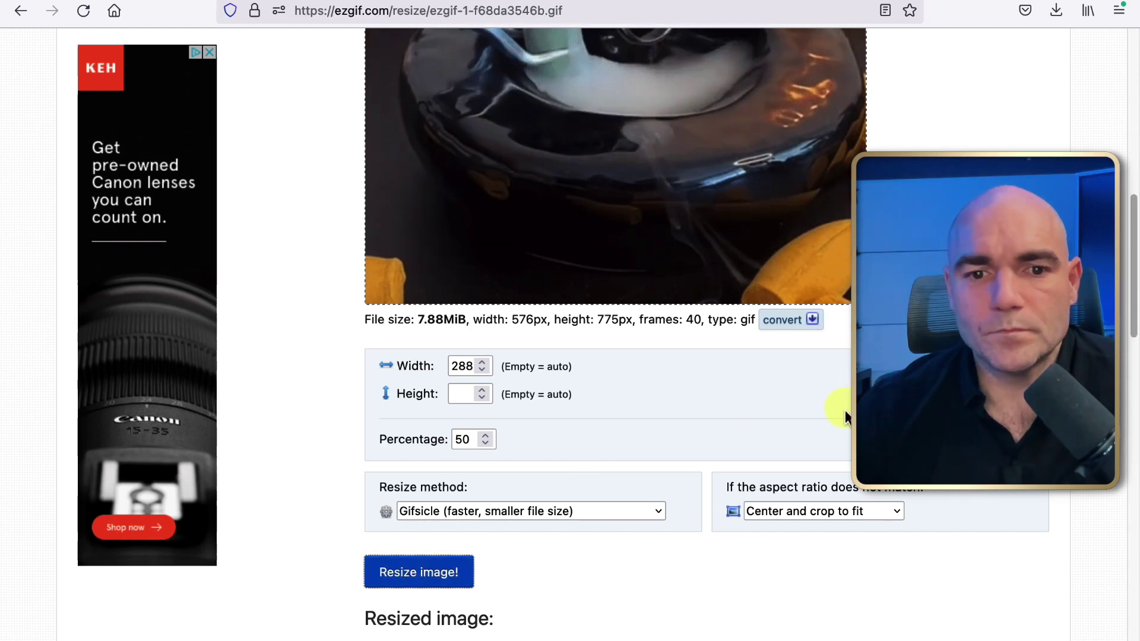
scroll(614, 437, down, 6)
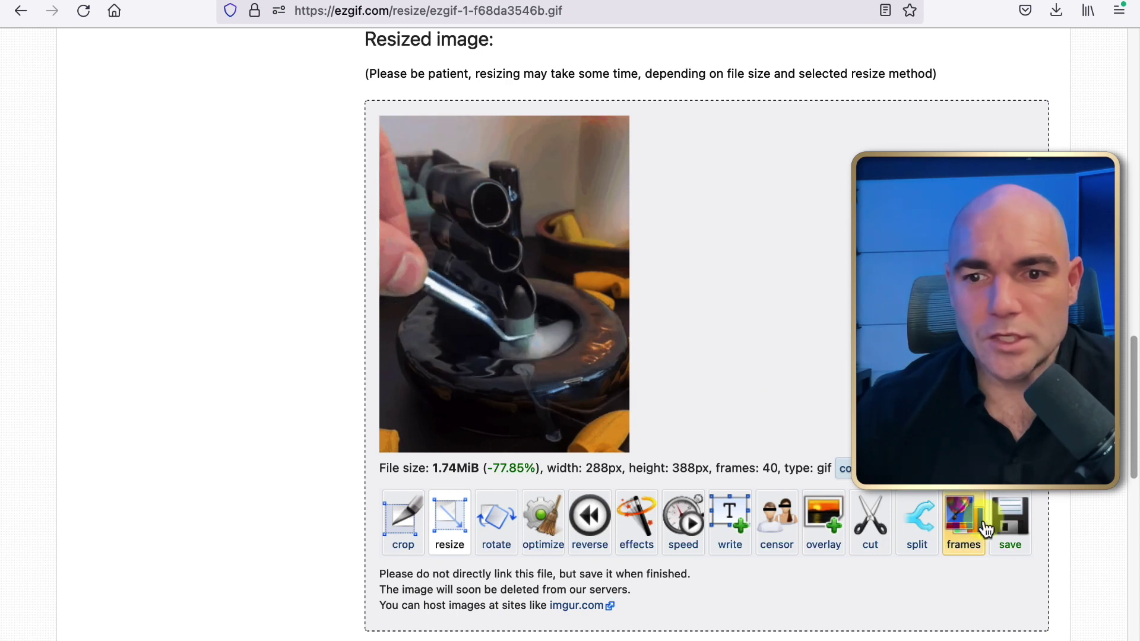
click(1011, 530)
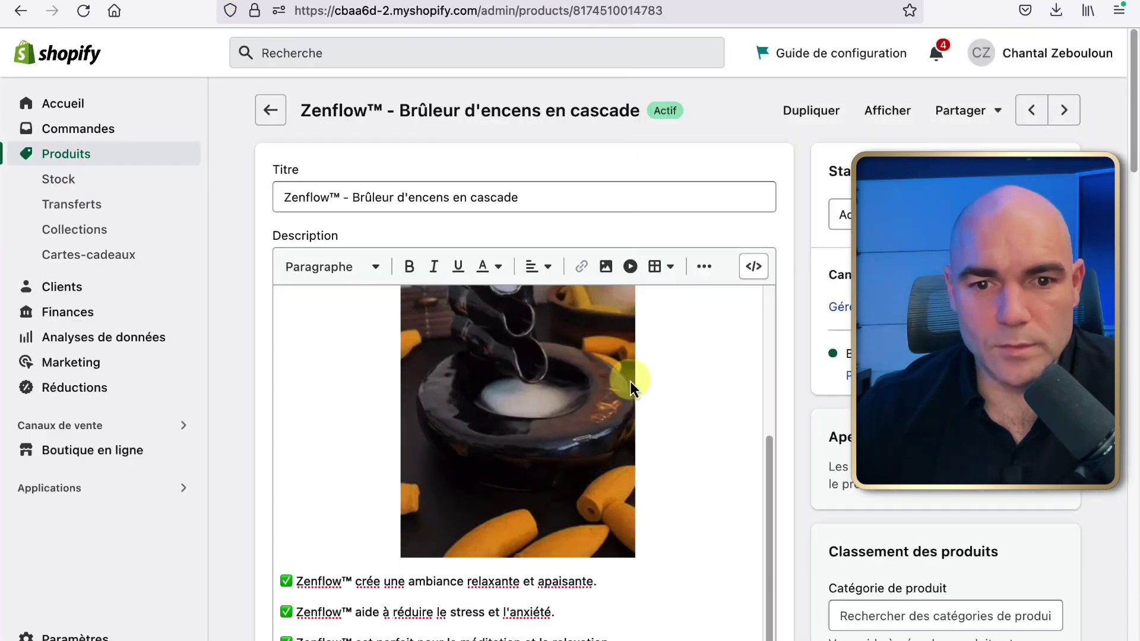
In the Shopify product description, make the line "Zenflow™ crée une ambiance relaxante et apaisante." bold and format it as Titre 4.
scroll(630, 382, down, 3)
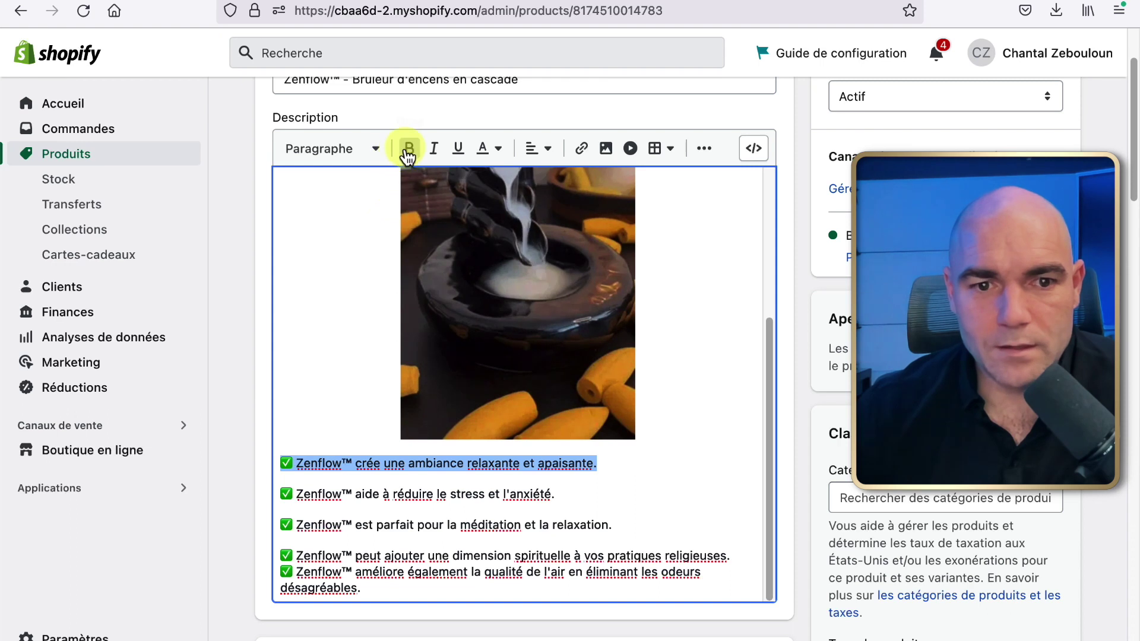
click(409, 153)
click(634, 467)
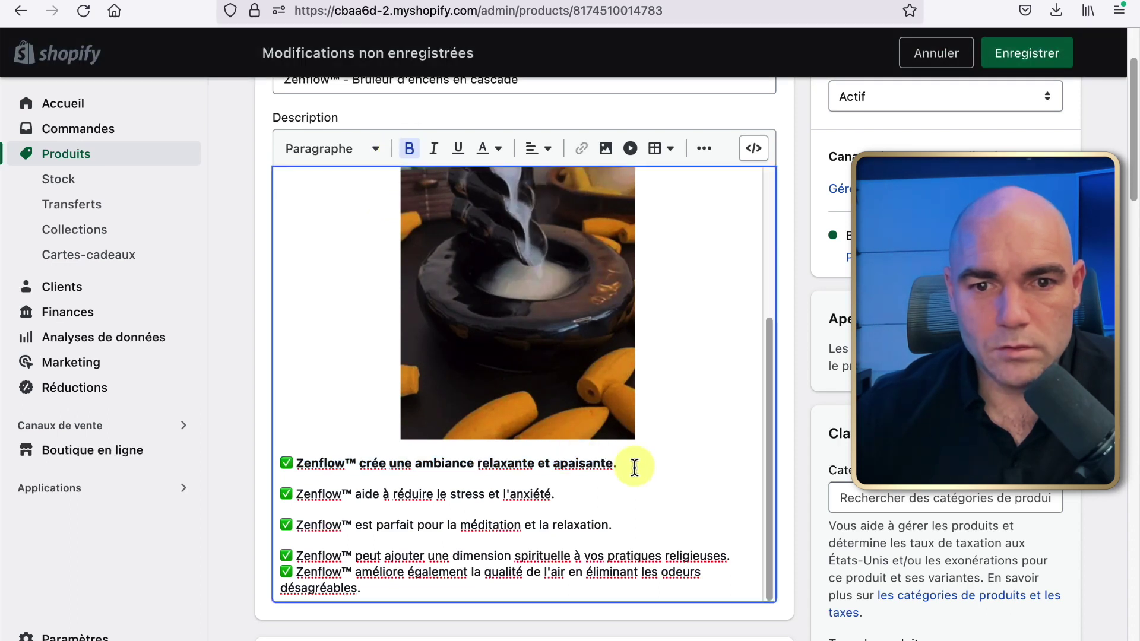
click(376, 152)
click(335, 355)
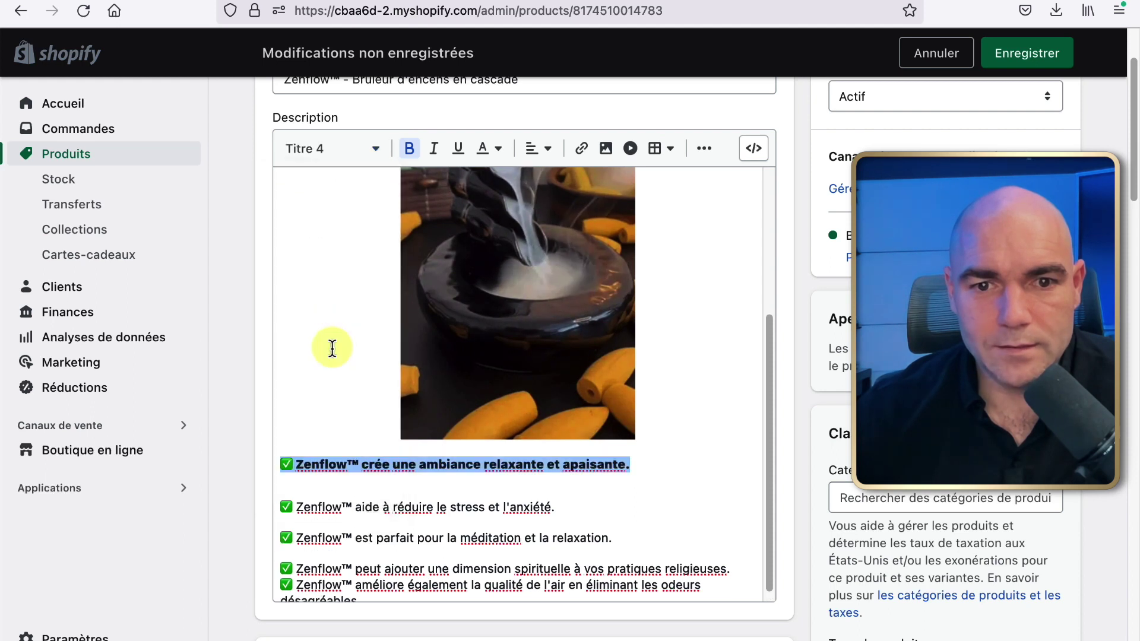
click(649, 472)
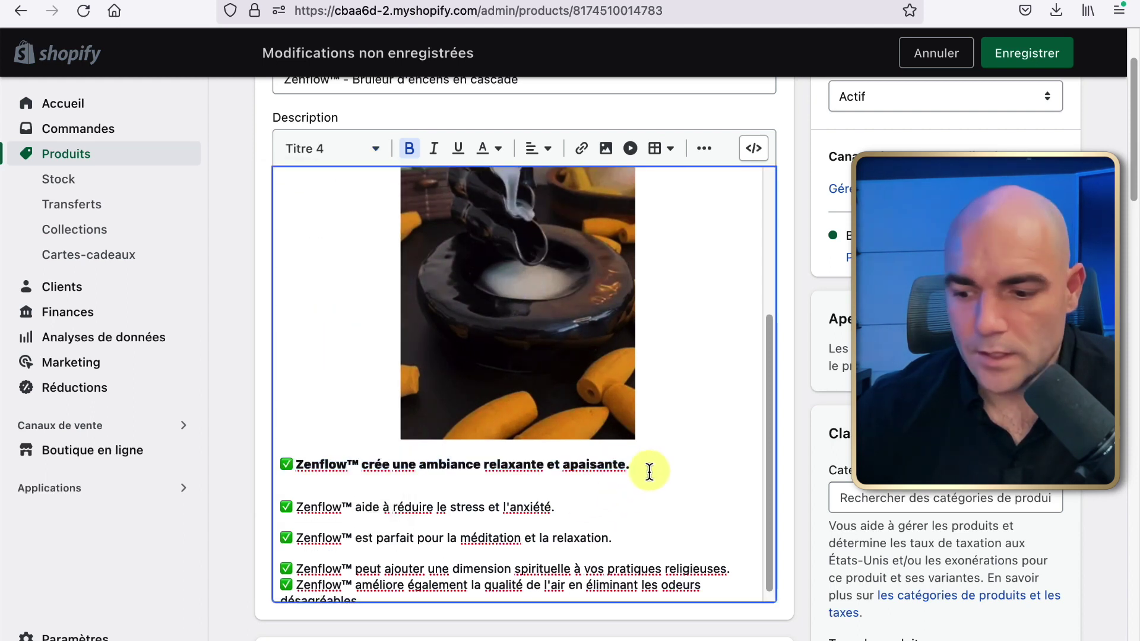
Add a centred line below the first benefit line and upload ezgif.com-gif-maker(2).gif from Downloads as an image.
key(Return)
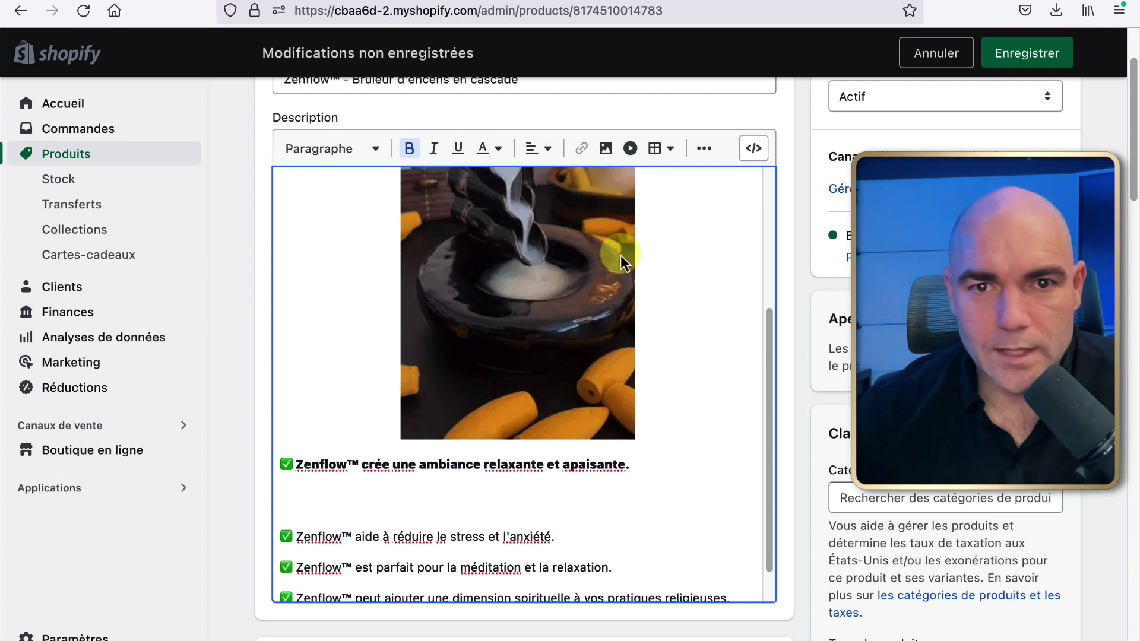
click(547, 156)
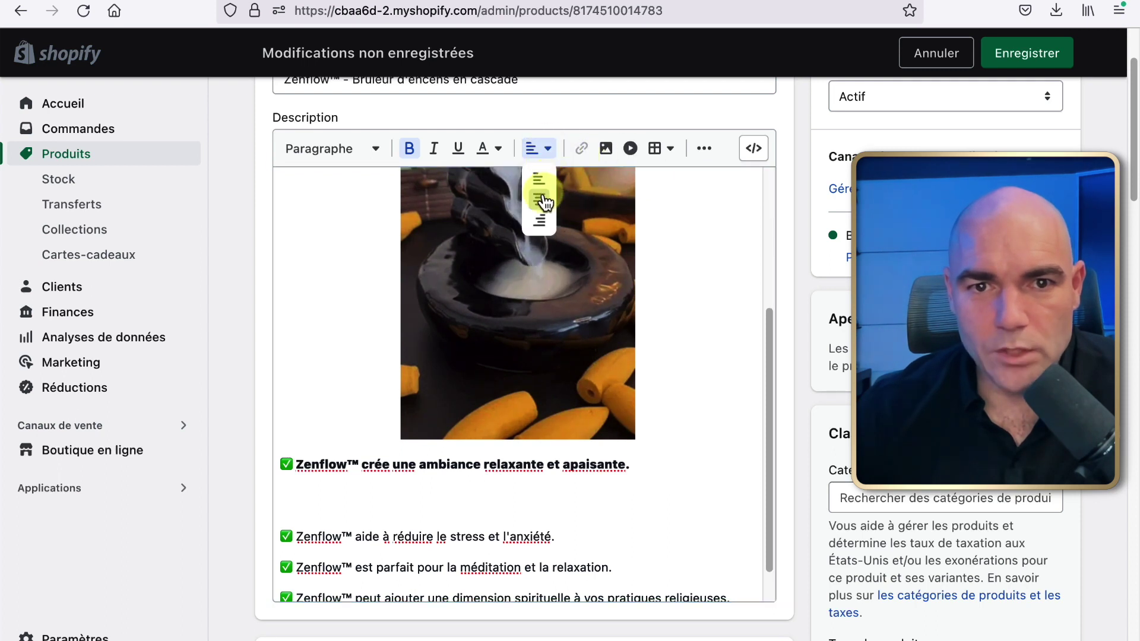
click(606, 150)
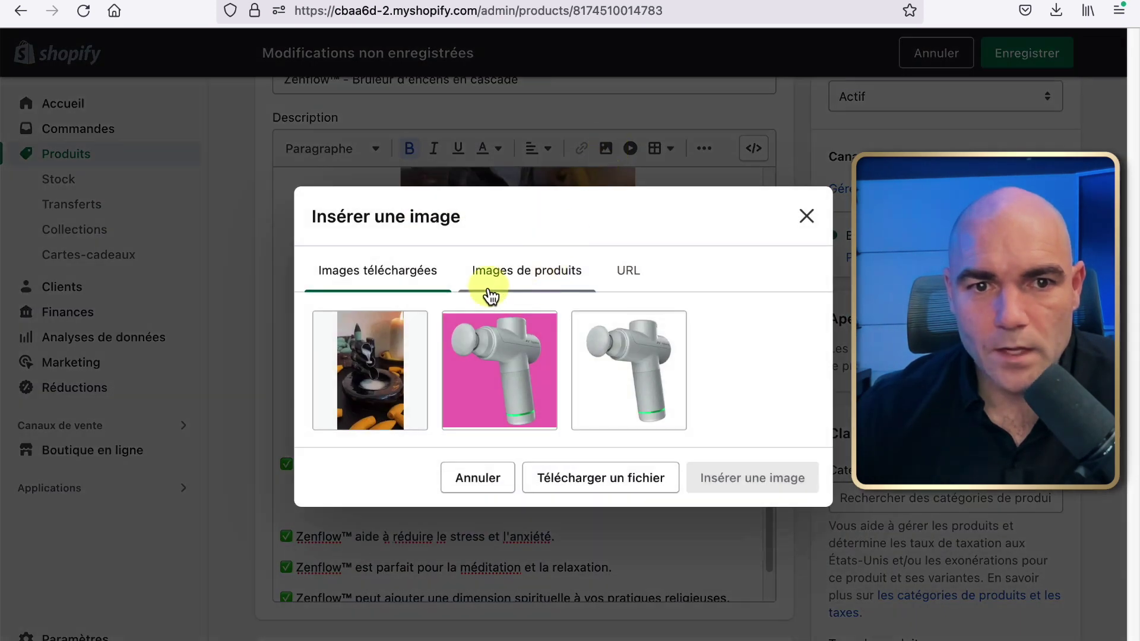
click(610, 489)
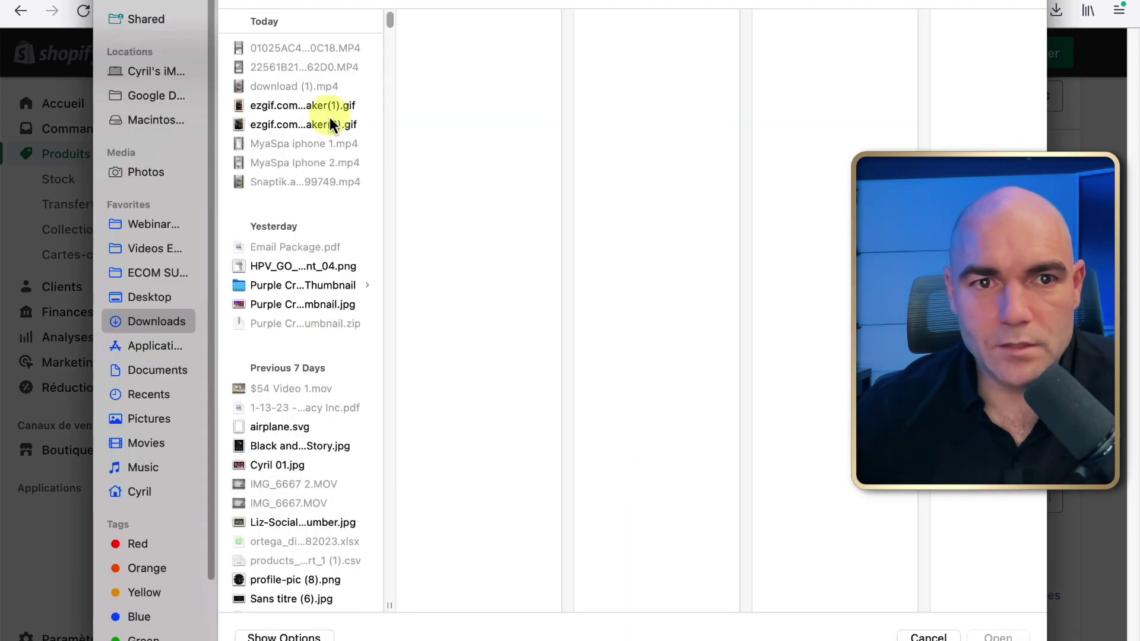
click(300, 126)
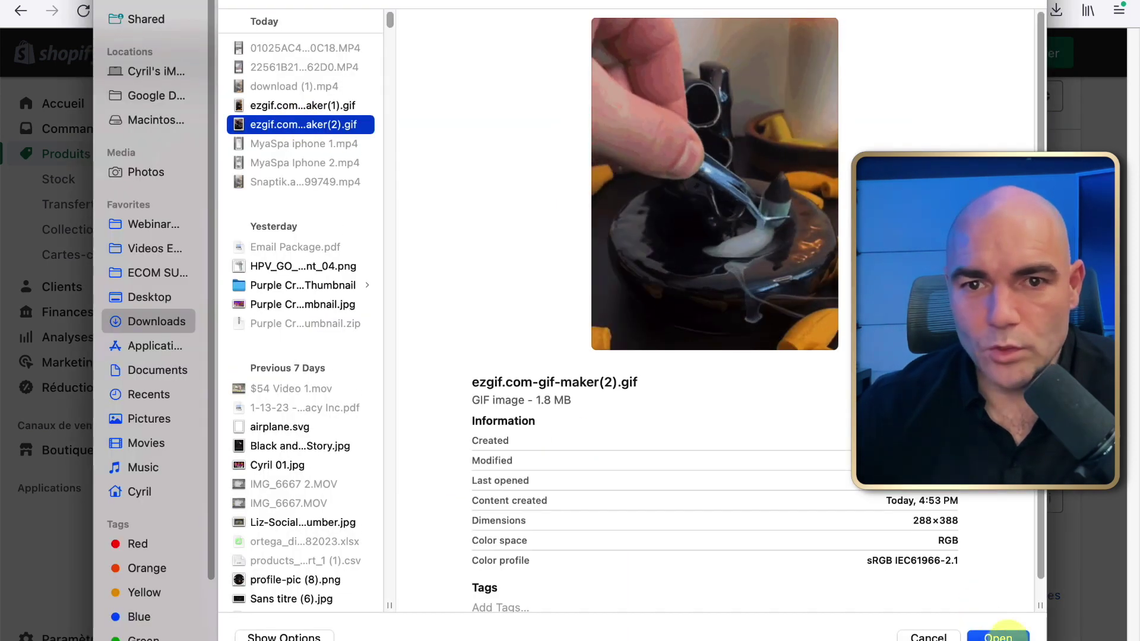
click(998, 636)
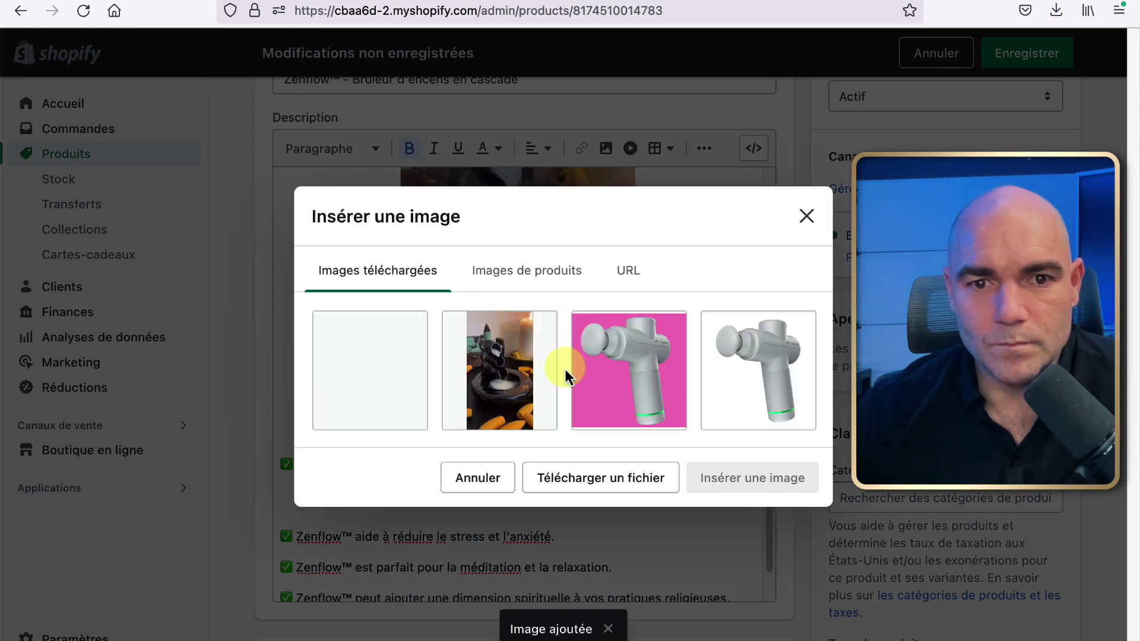
Insert the uploaded tweezers GIF at the 480 px product image size under the first benefit line and review both GIFs in the description.
click(388, 383)
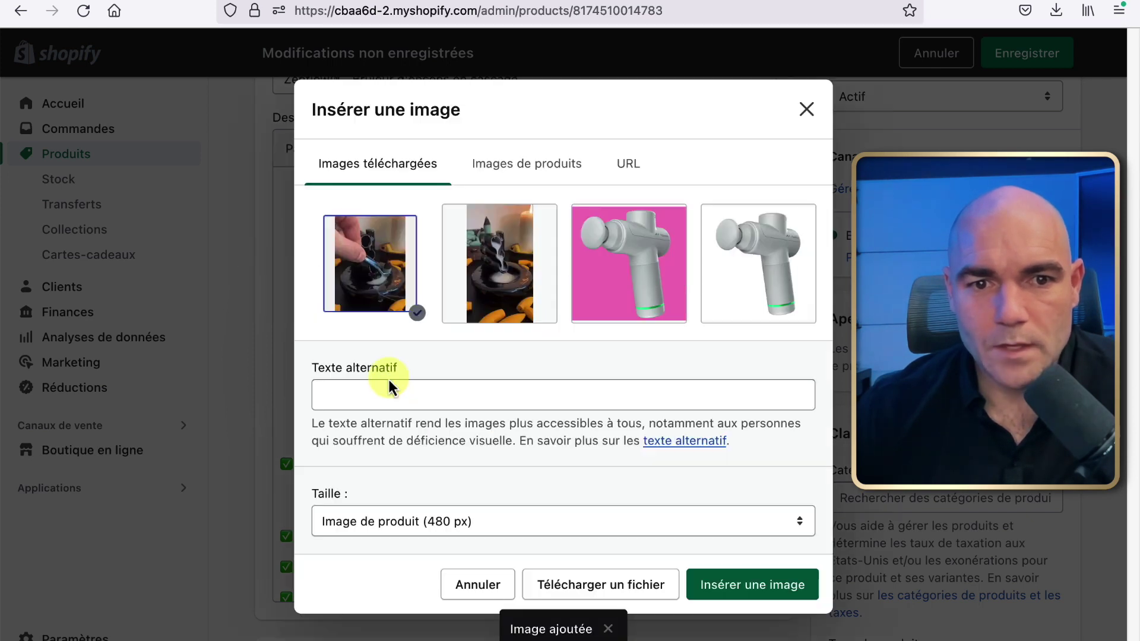
click(774, 587)
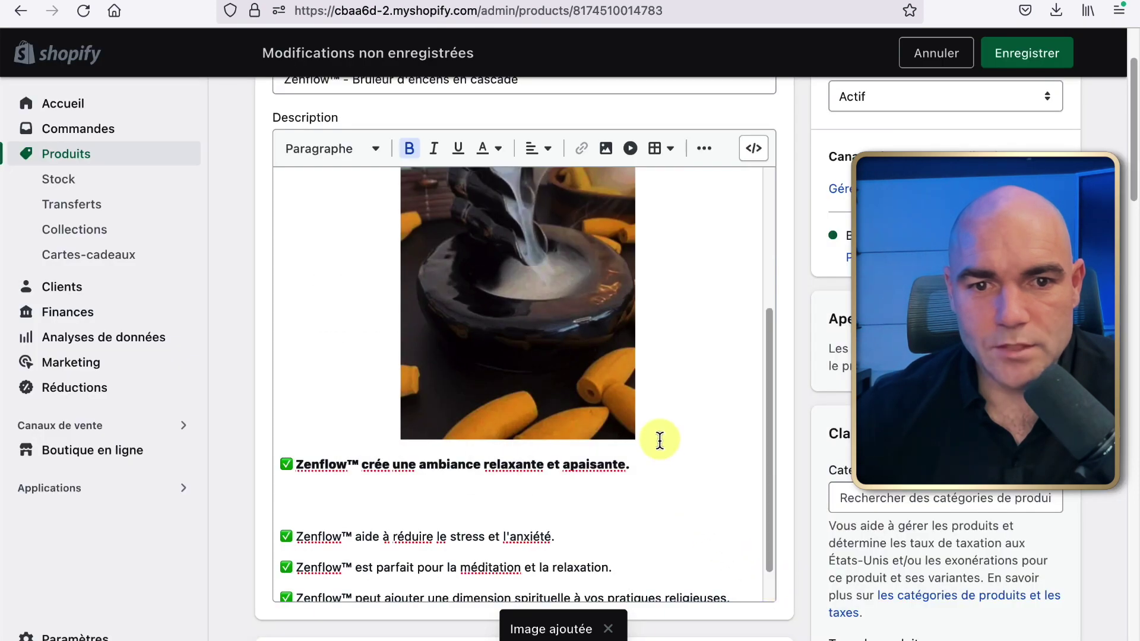
scroll(665, 436, down, 4)
scroll(684, 433, down, 3)
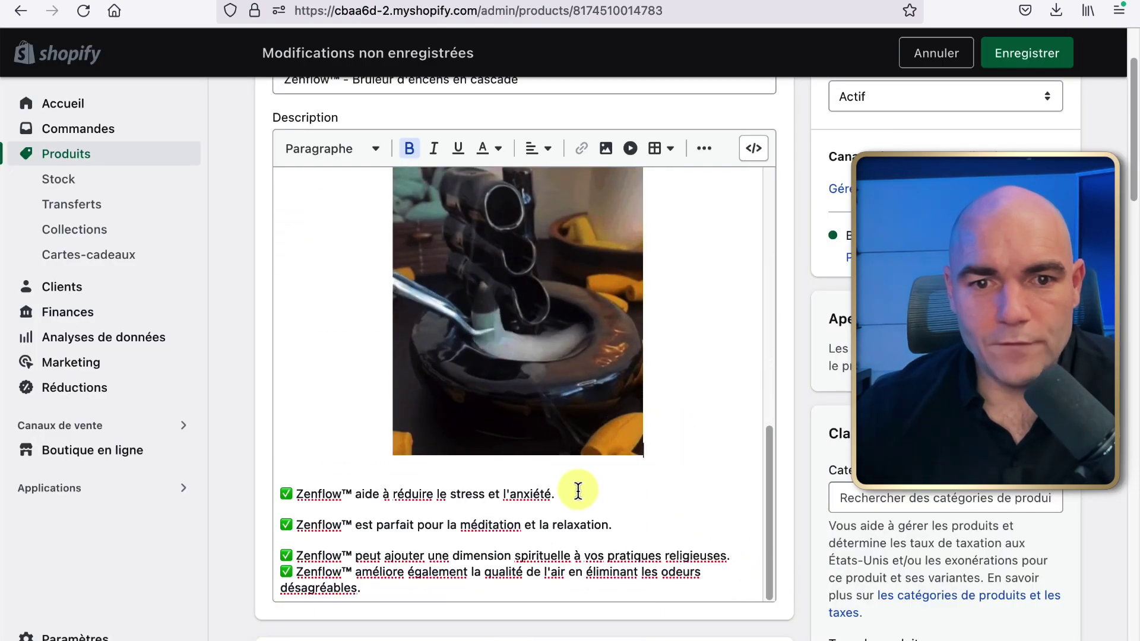
scroll(528, 492, up, 4)
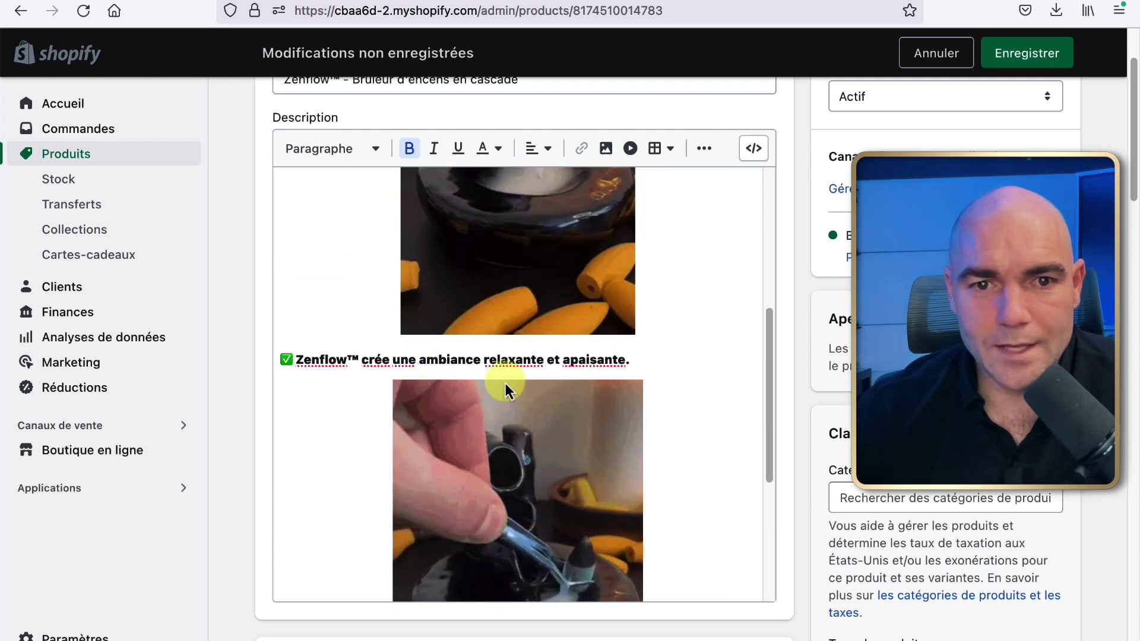
scroll(593, 398, up, 2)
scroll(593, 398, up, 4)
scroll(593, 398, down, 4)
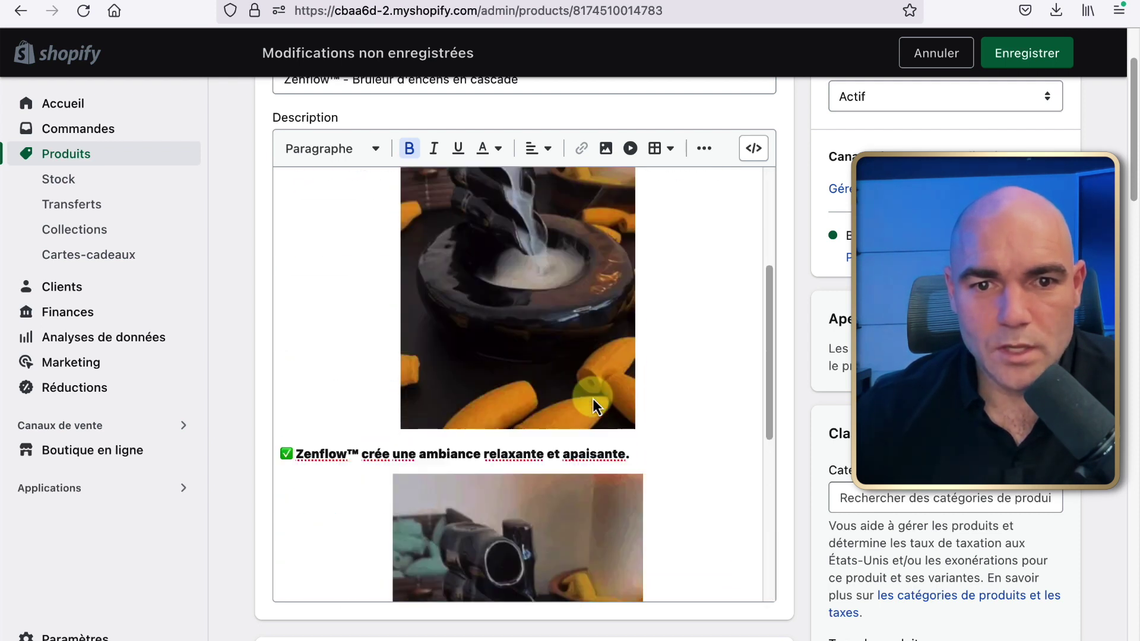
Add an empty line below "Zenflow™ aide à réduire le stress et l'anxiété." and format that benefit line as Titre 4.
scroll(592, 399, down, 5)
click(565, 496)
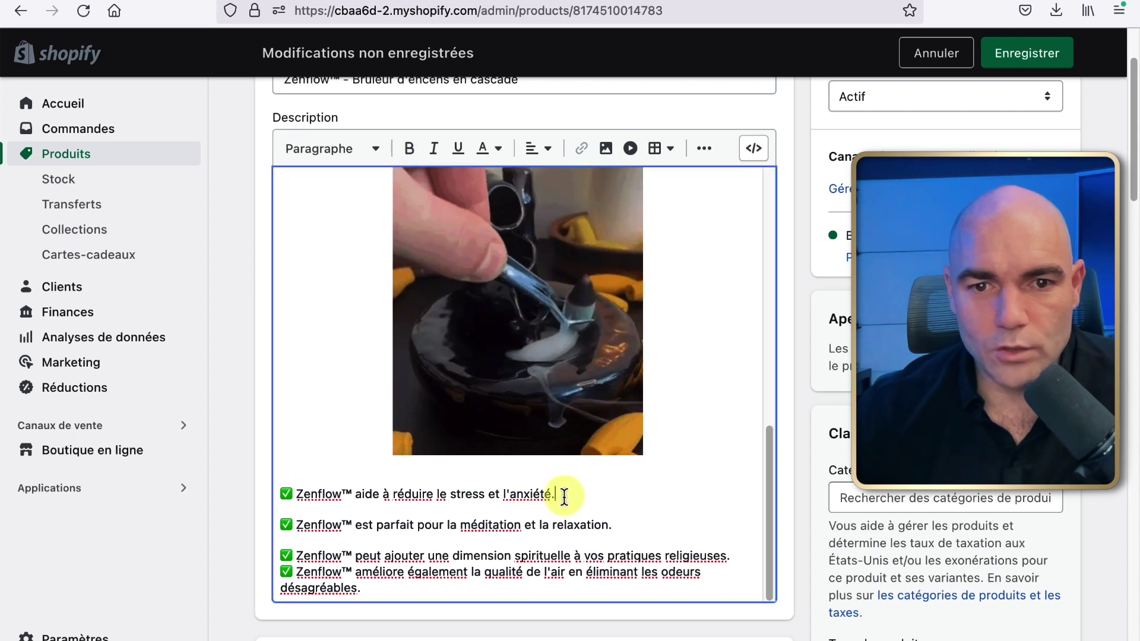
key(Return)
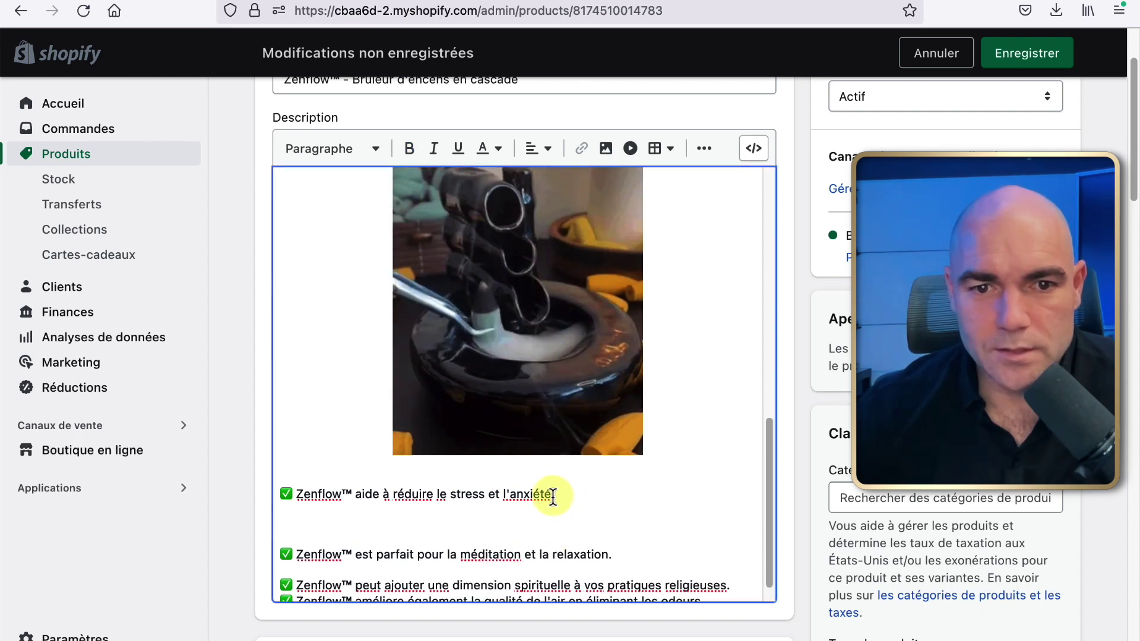
triple_click(552, 496)
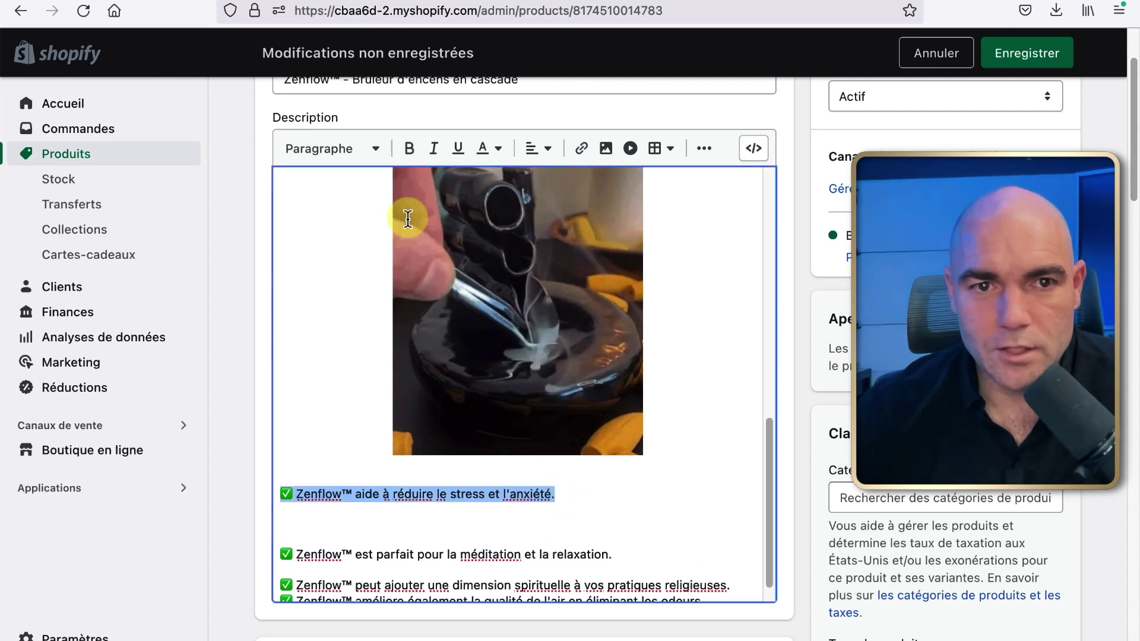
click(372, 156)
click(325, 356)
click(545, 525)
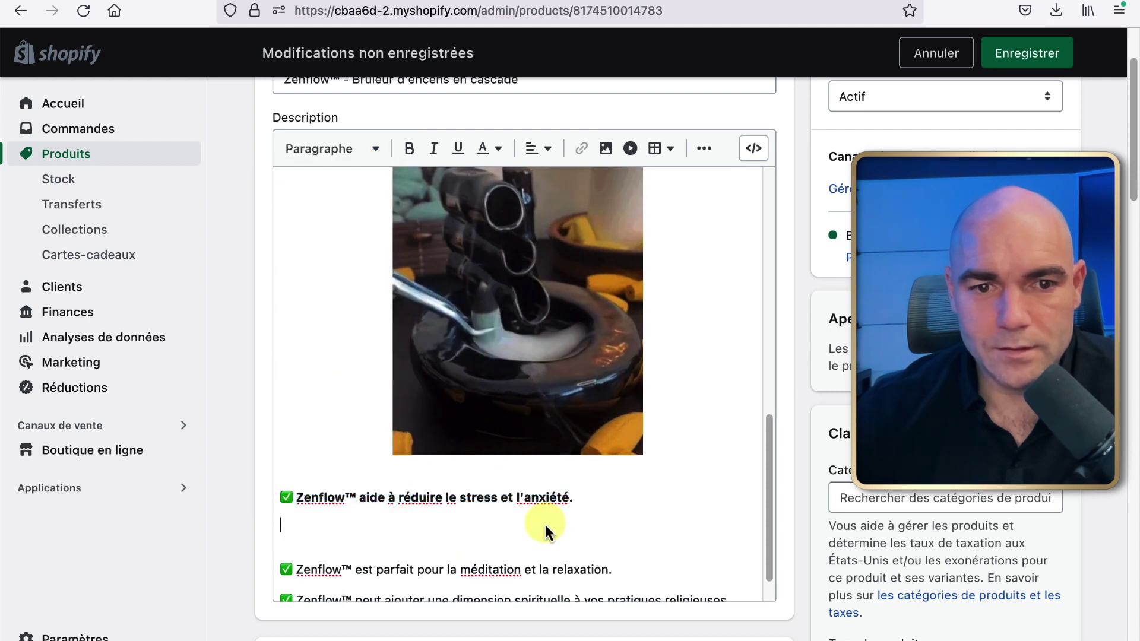
Save the product changes and upload the Snaptik…99749.mp4 video from Downloads to ezgif's Video to GIF converter.
click(1027, 53)
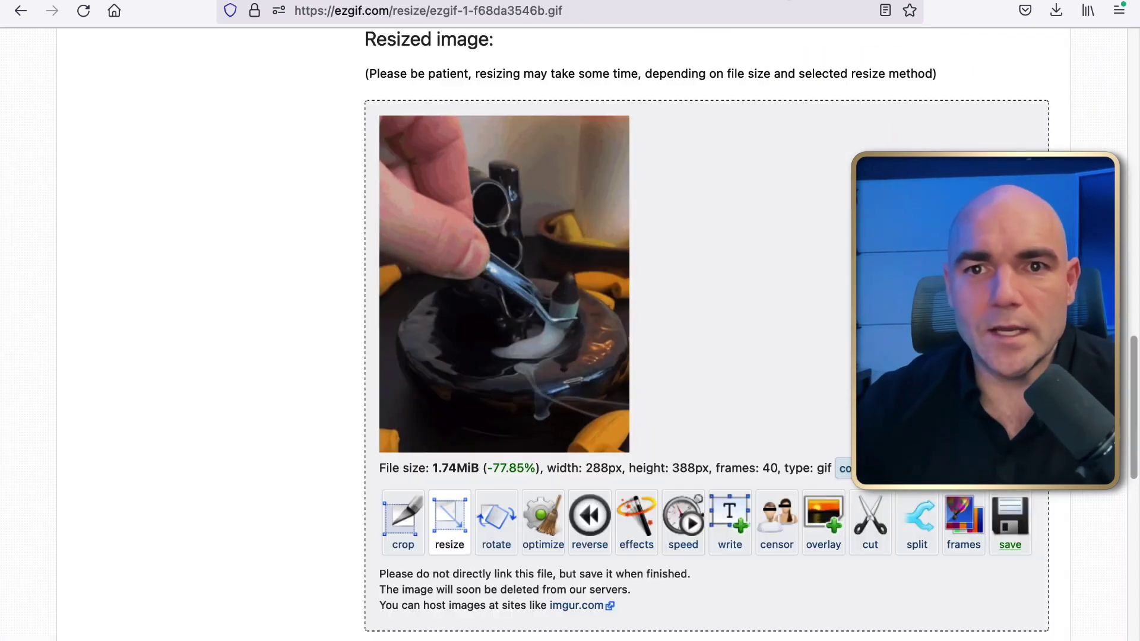
scroll(620, 228, up, 20)
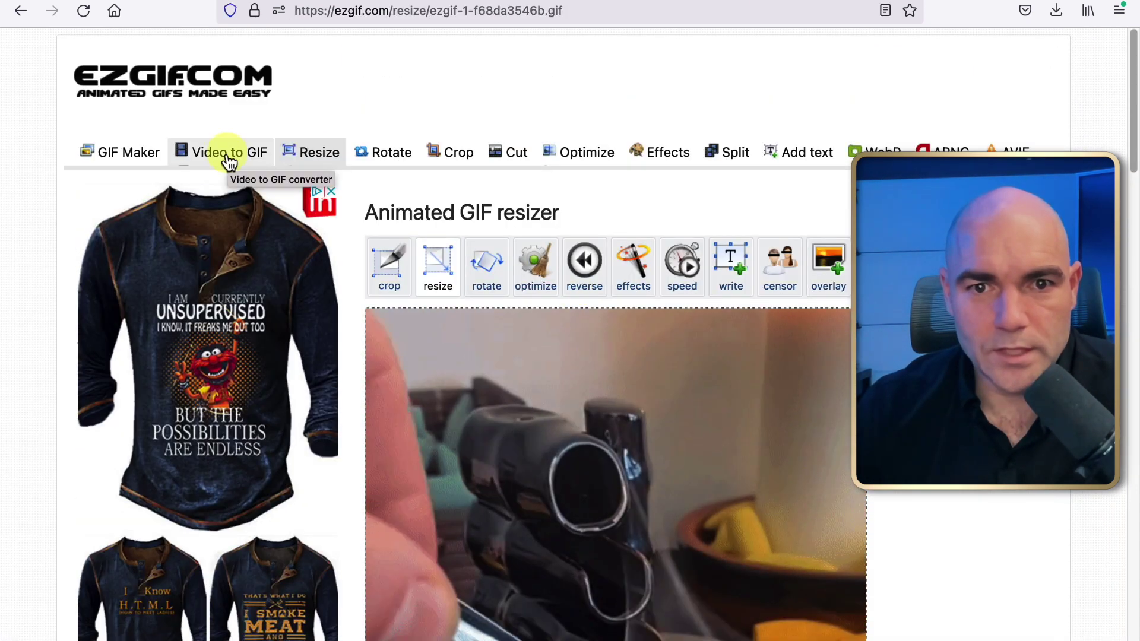
click(229, 159)
click(450, 270)
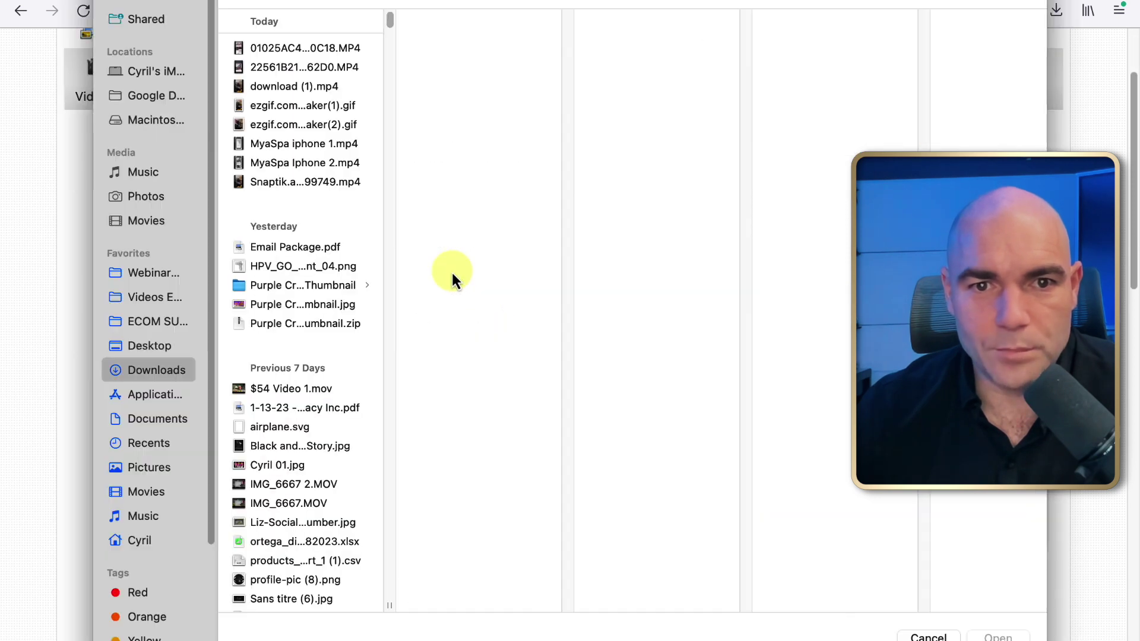
click(305, 182)
key(Return)
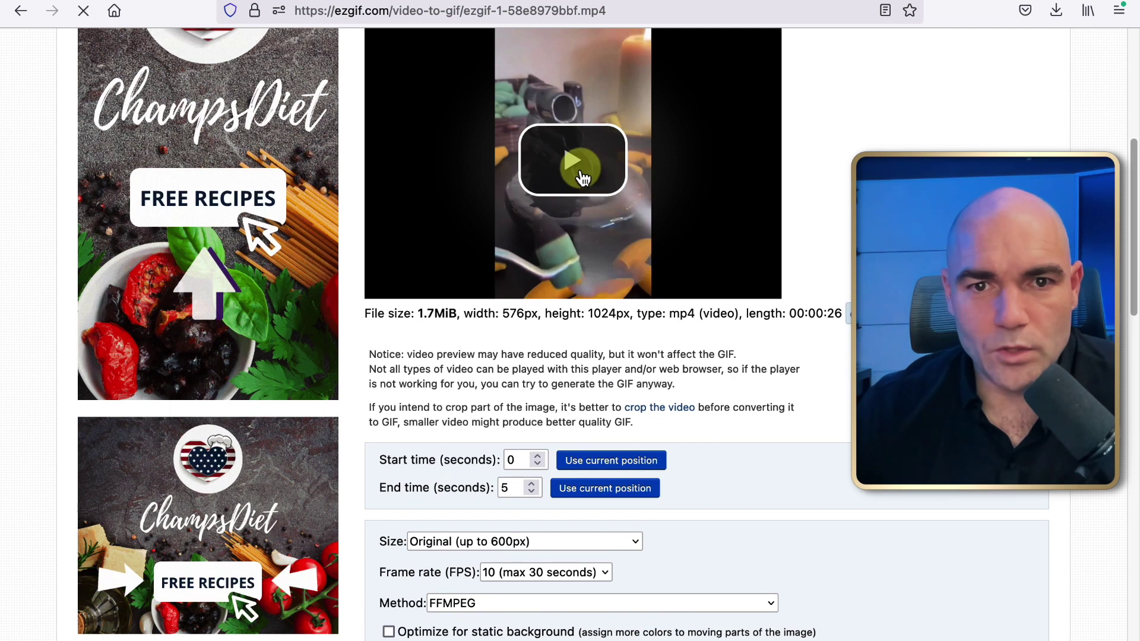
Preview the uploaded video and set the clip's start time to about 9.3 seconds and its end time to about 15.8 seconds.
click(582, 178)
click(458, 269)
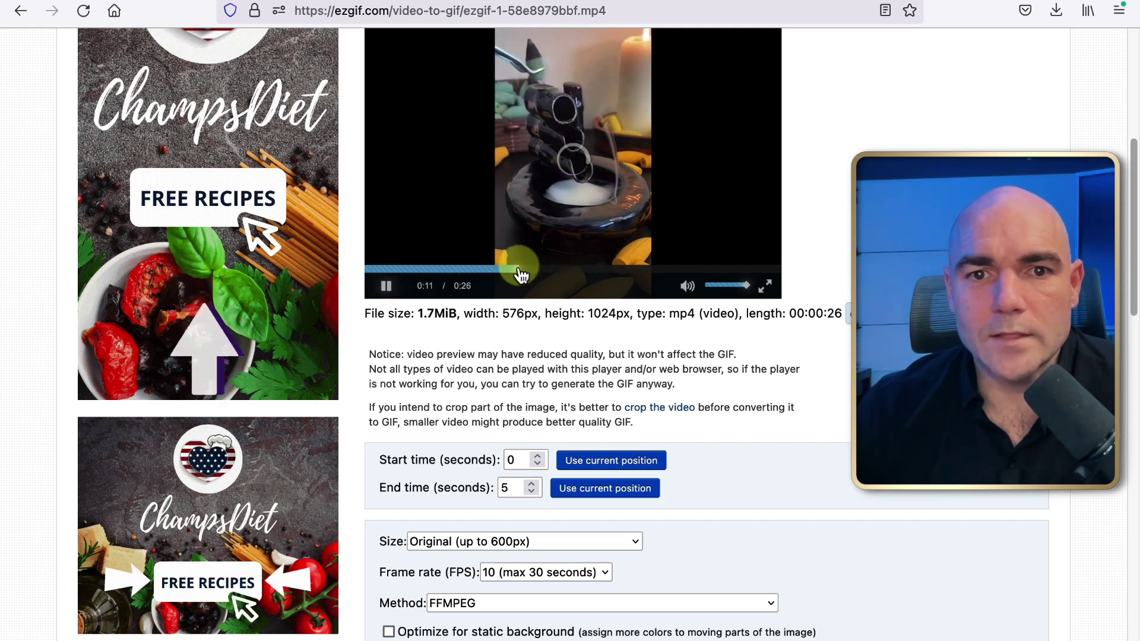
drag(519, 272, 457, 278)
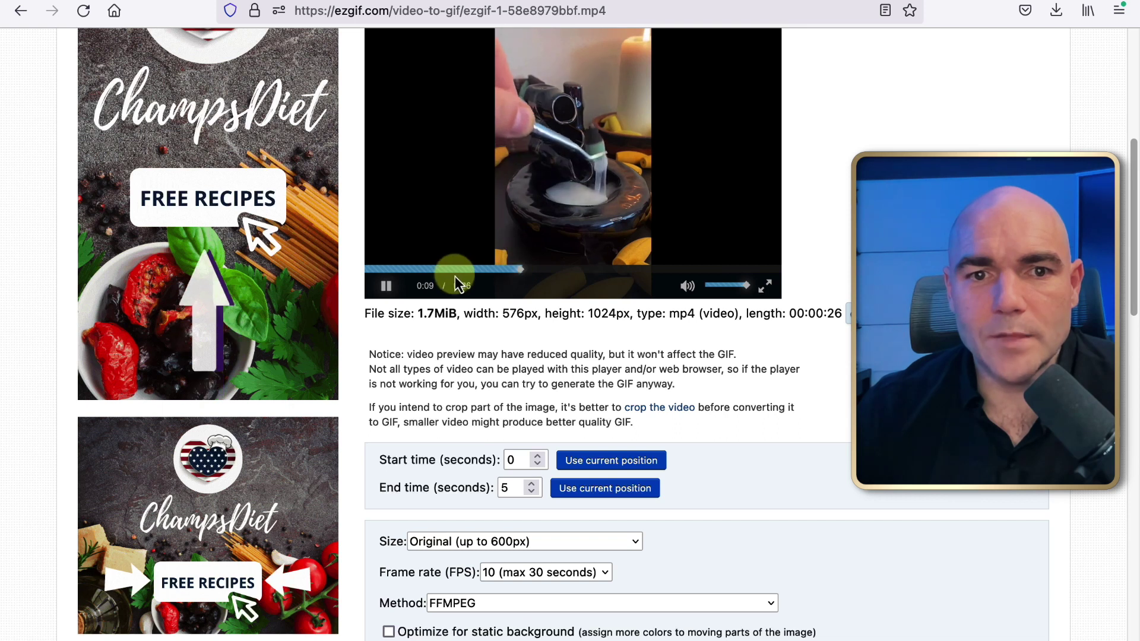
click(521, 274)
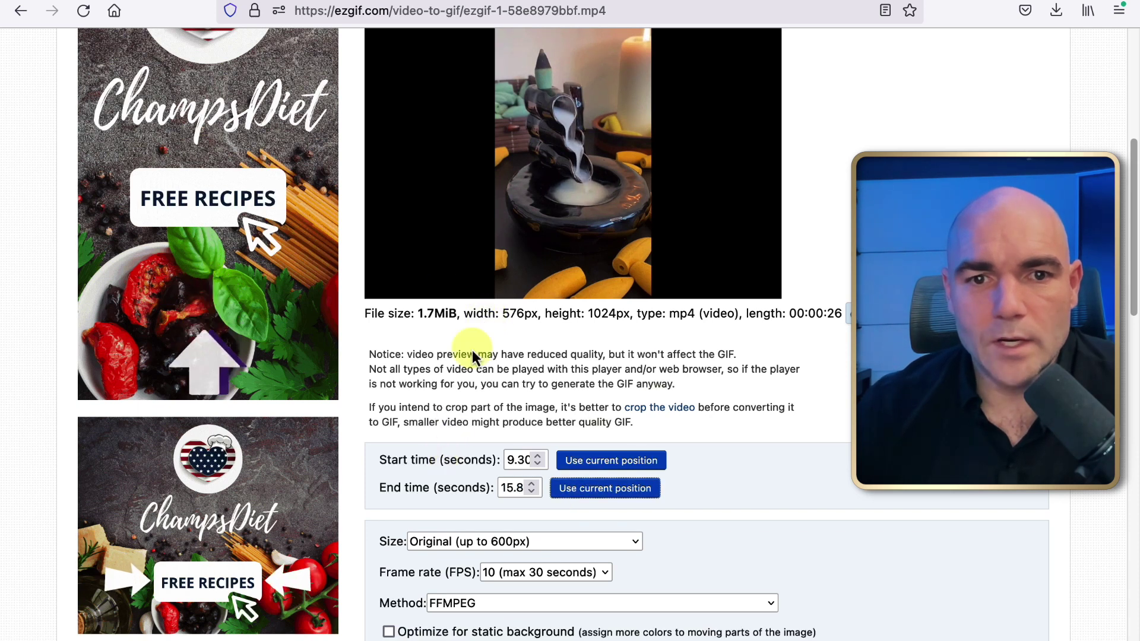
mouse_move(402, 297)
Convert the selected part of the video to a GIF using the FFMPEG method at original size and 10 FPS.
scroll(725, 439, down, 5)
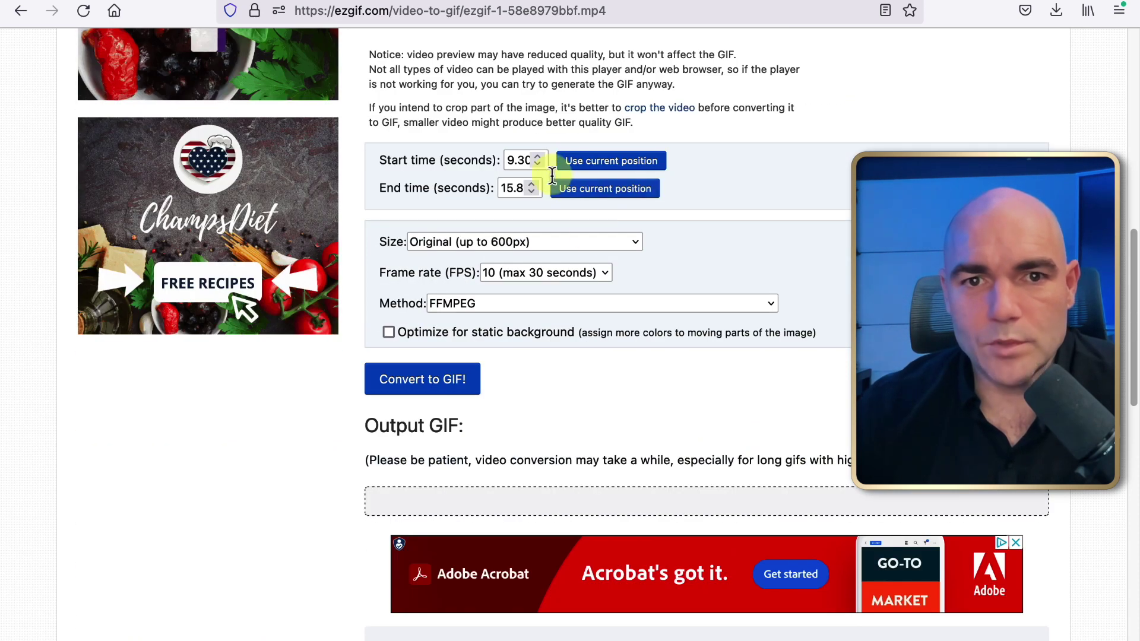
click(428, 383)
scroll(839, 356, down, 10)
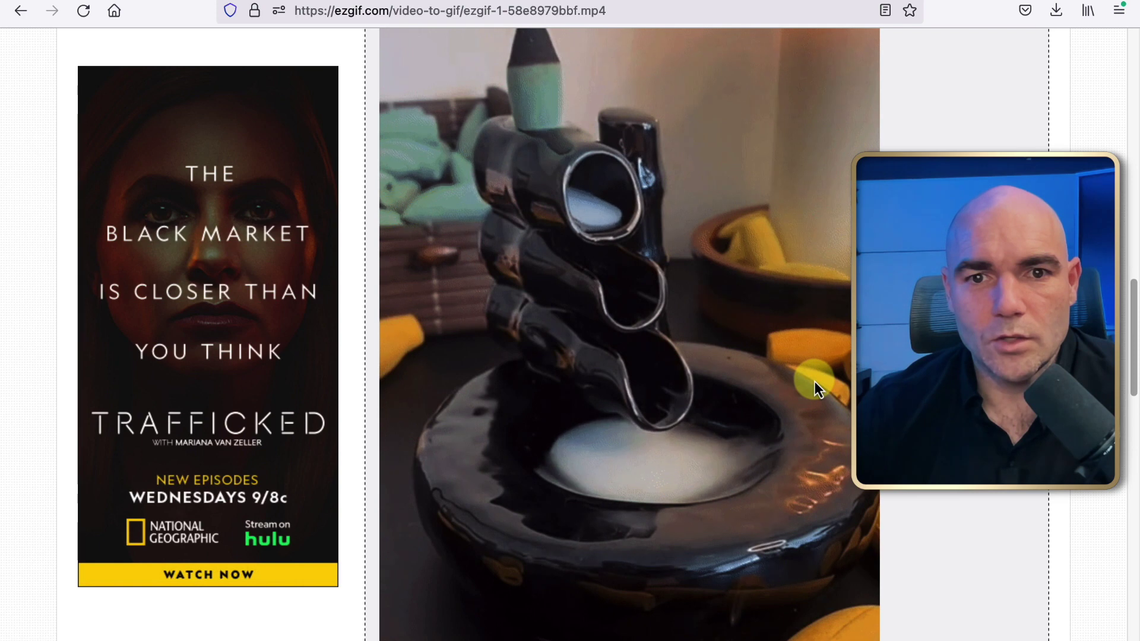
scroll(815, 381, down, 1)
scroll(815, 381, down, 10)
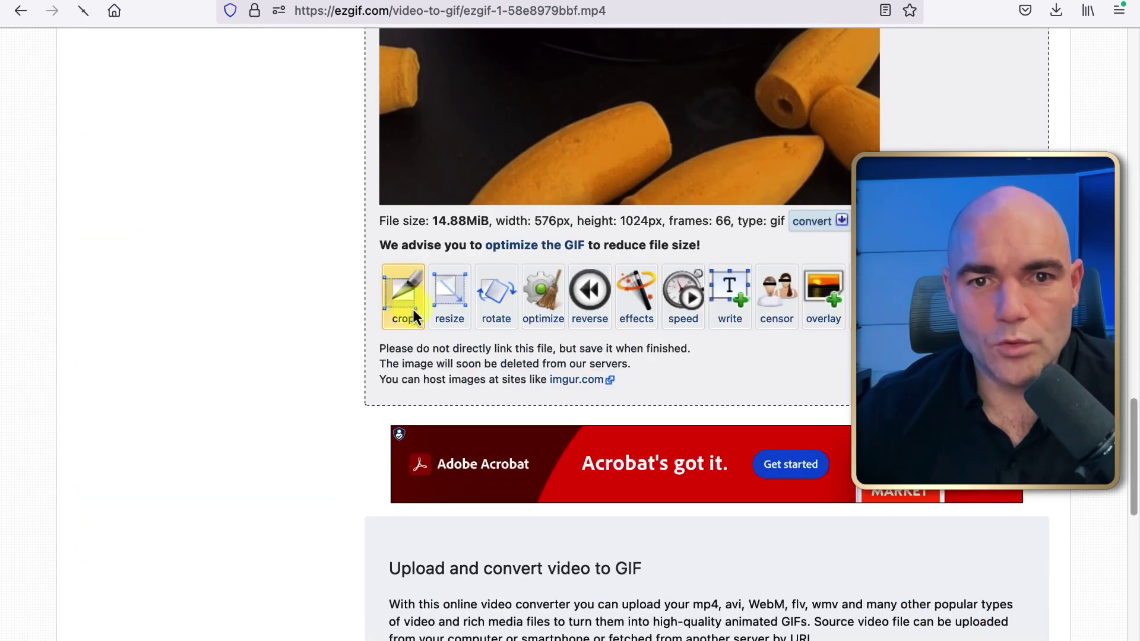
Crop the new GIF to the full 576 px width and 829 px height, starting 49 px from its upper edge.
click(414, 317)
drag(428, 397, 365, 335)
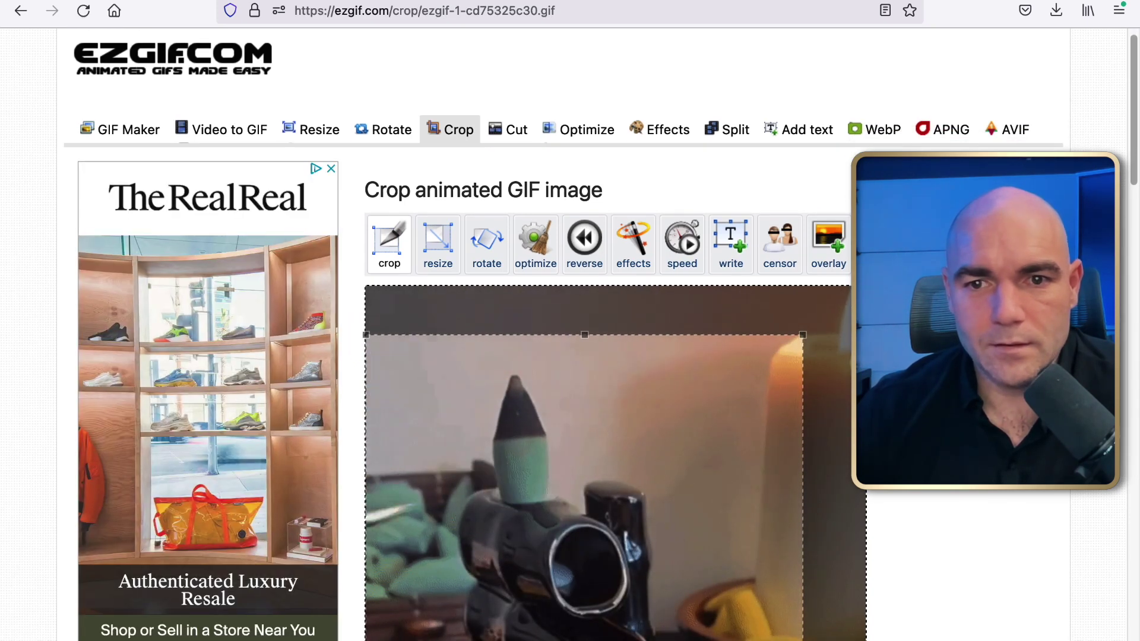
drag(805, 337, 867, 333)
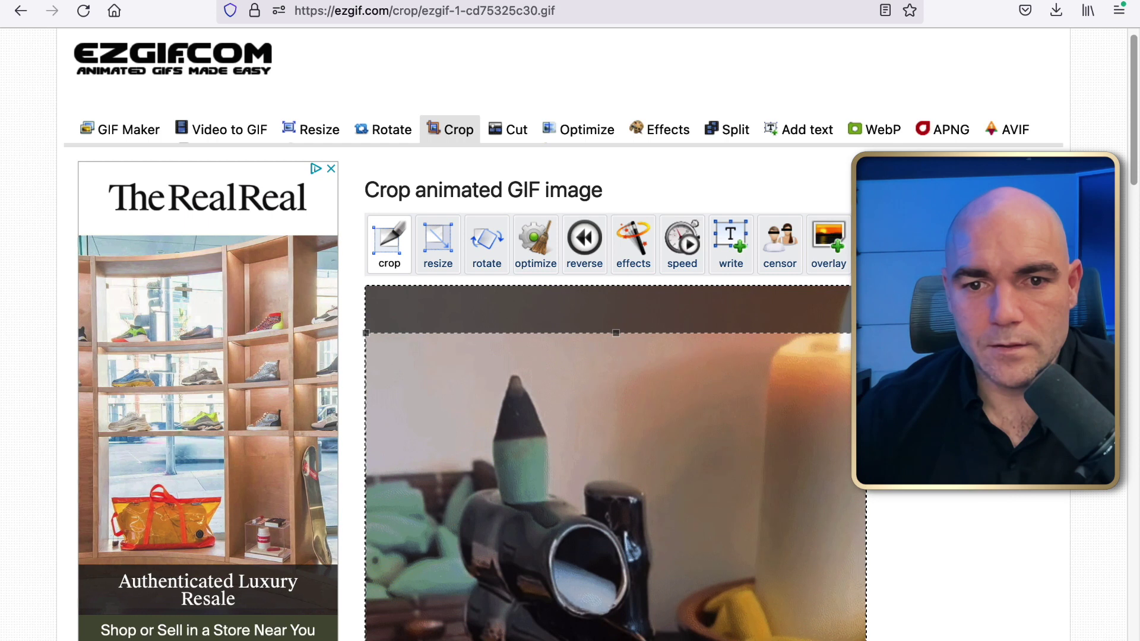
scroll(620, 442, down, 10)
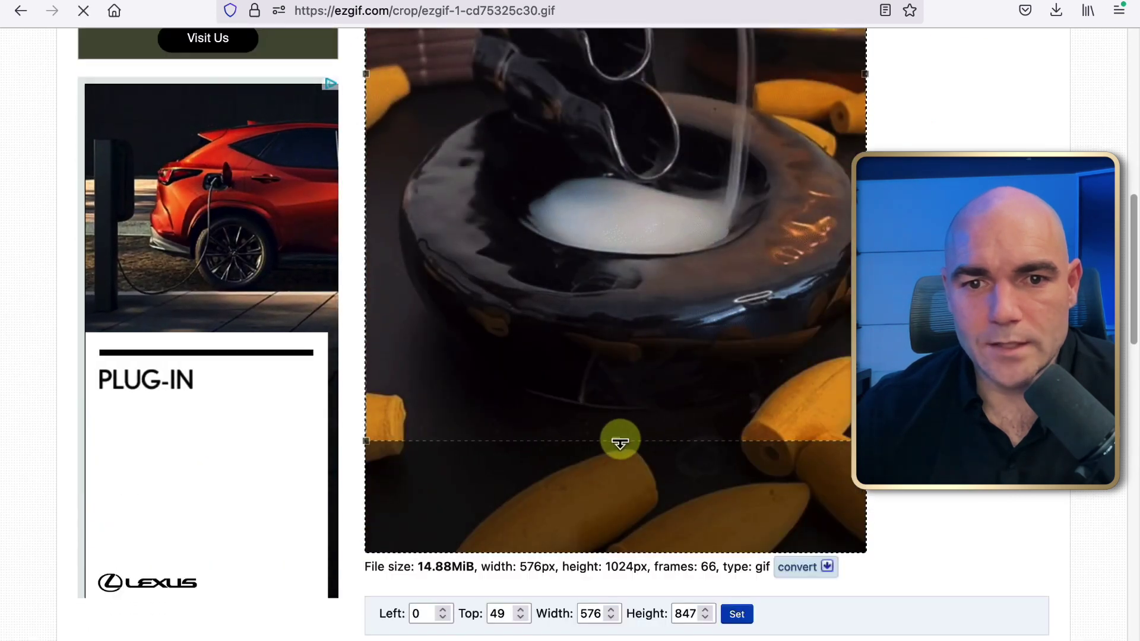
drag(617, 443, 616, 428)
scroll(851, 449, down, 5)
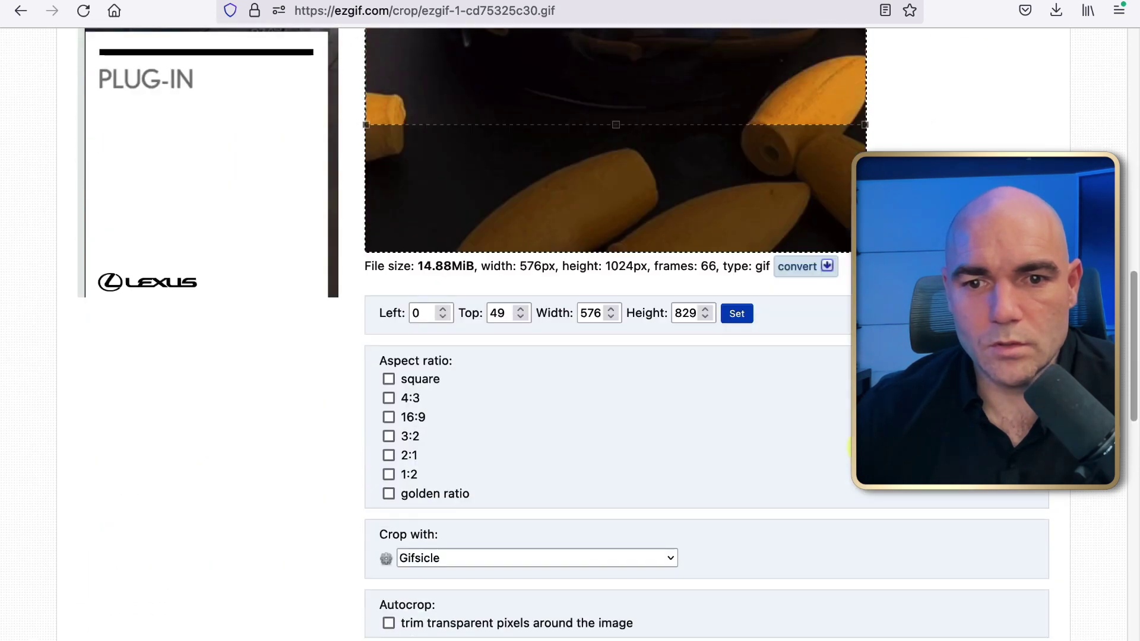
scroll(569, 522, down, 2)
click(439, 539)
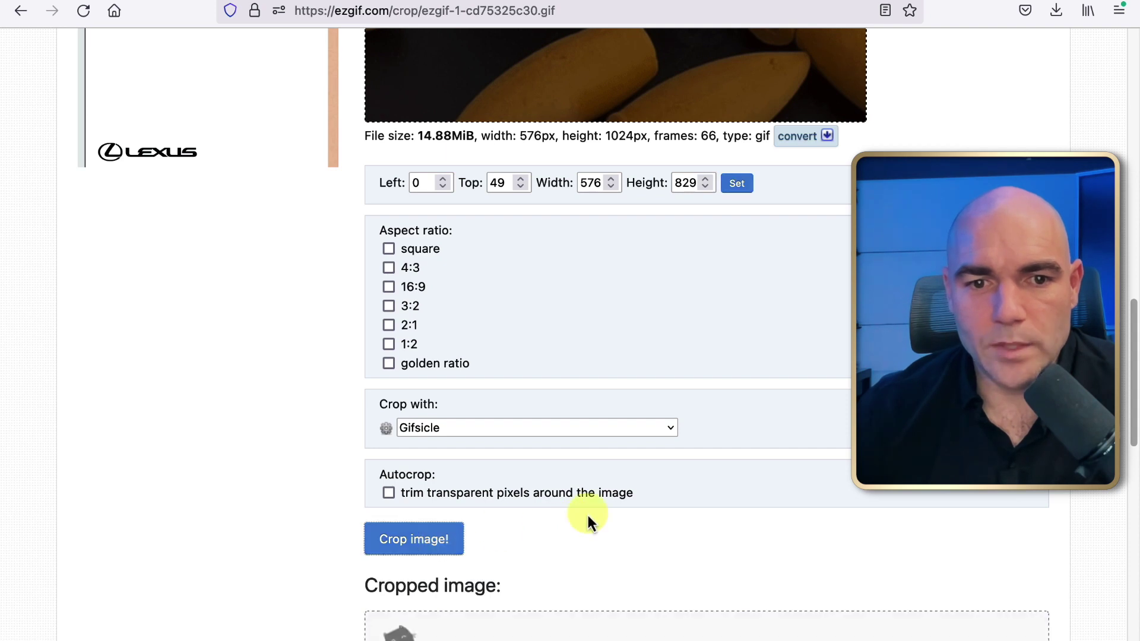
Resize the cropped GIF to 50 percent.
scroll(593, 357, down, 8)
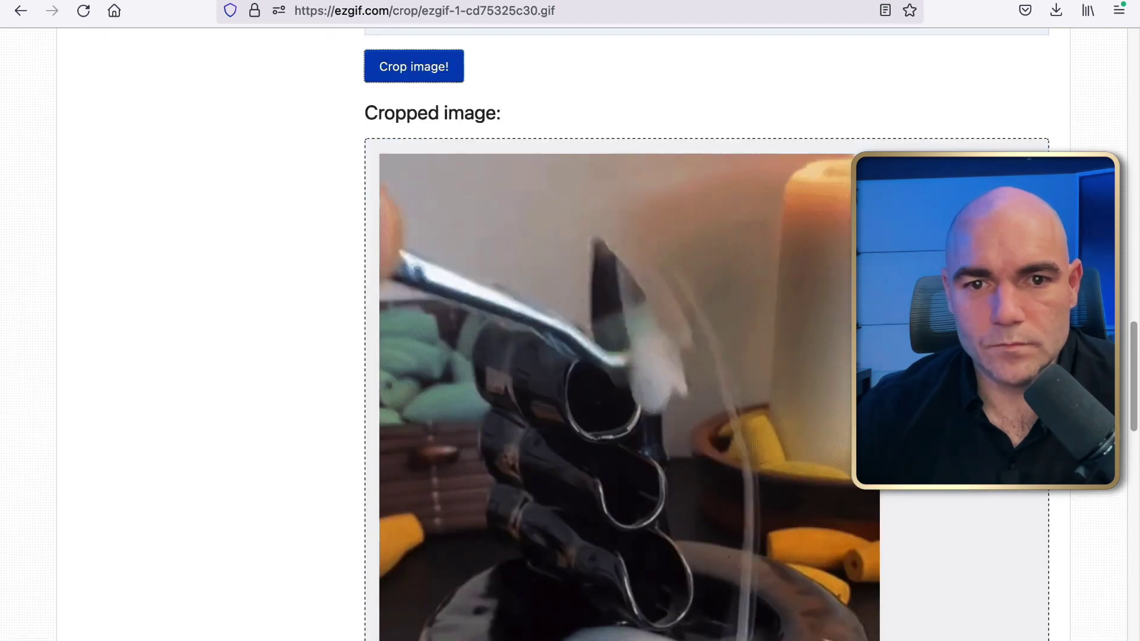
scroll(594, 356, down, 8)
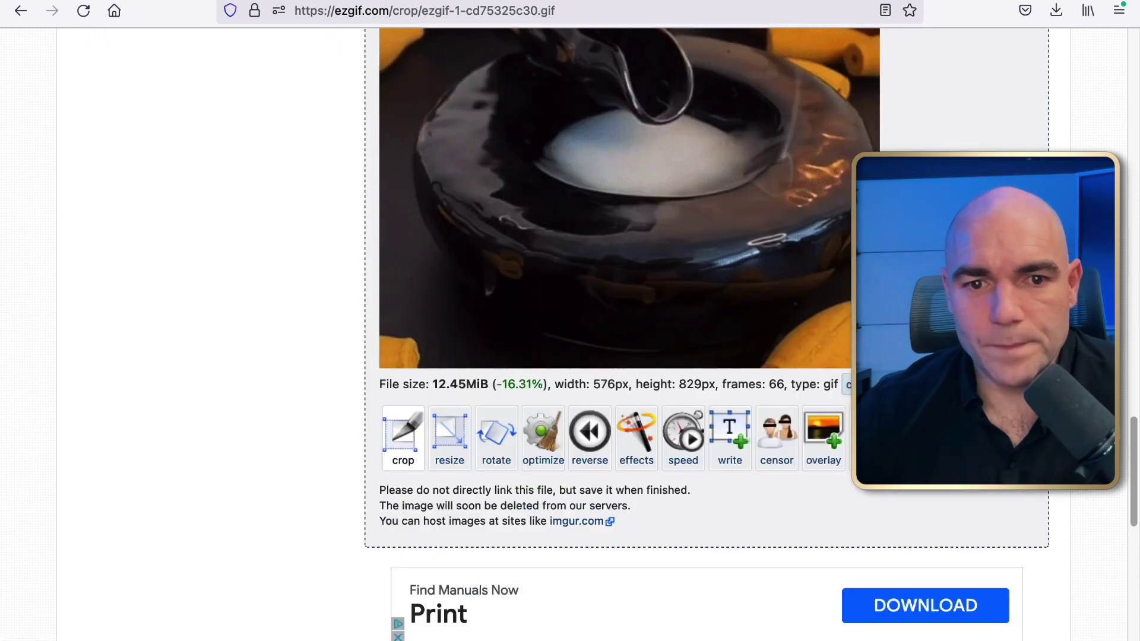
click(451, 432)
scroll(586, 356, down, 10)
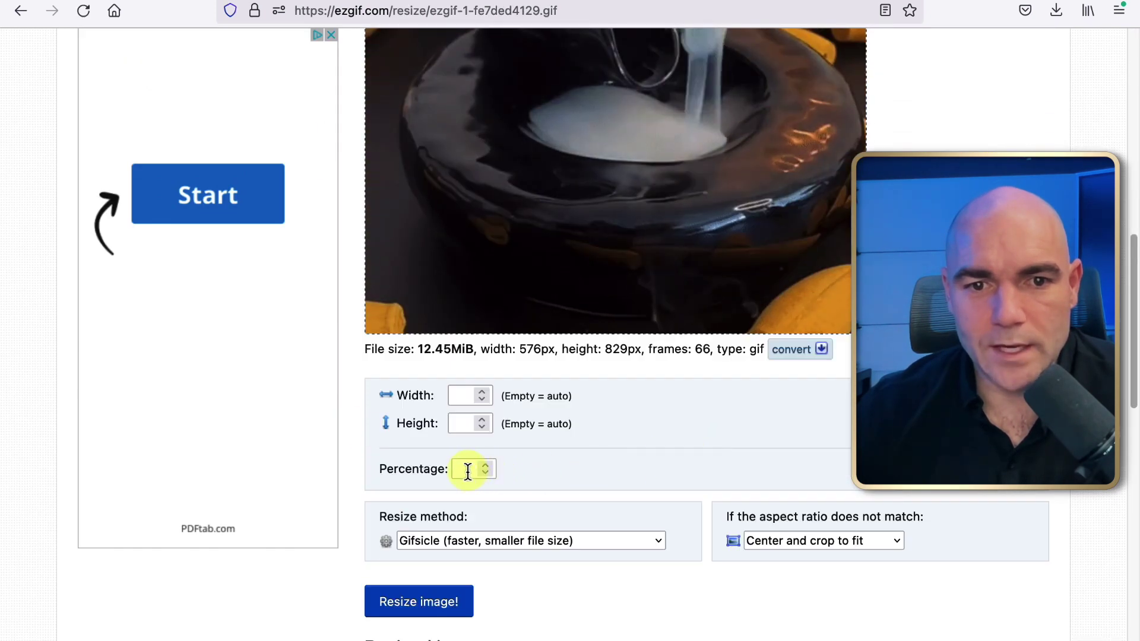
click(468, 469)
text(50)
click(434, 600)
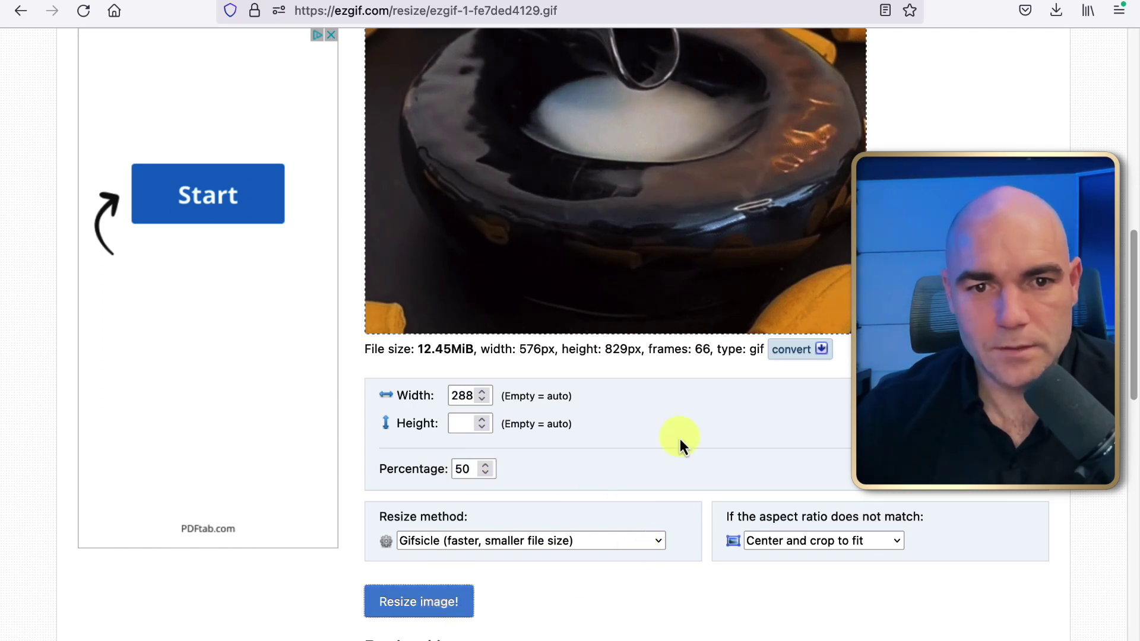
Check the resized GIF and save it to the computer.
scroll(679, 439, down, 1)
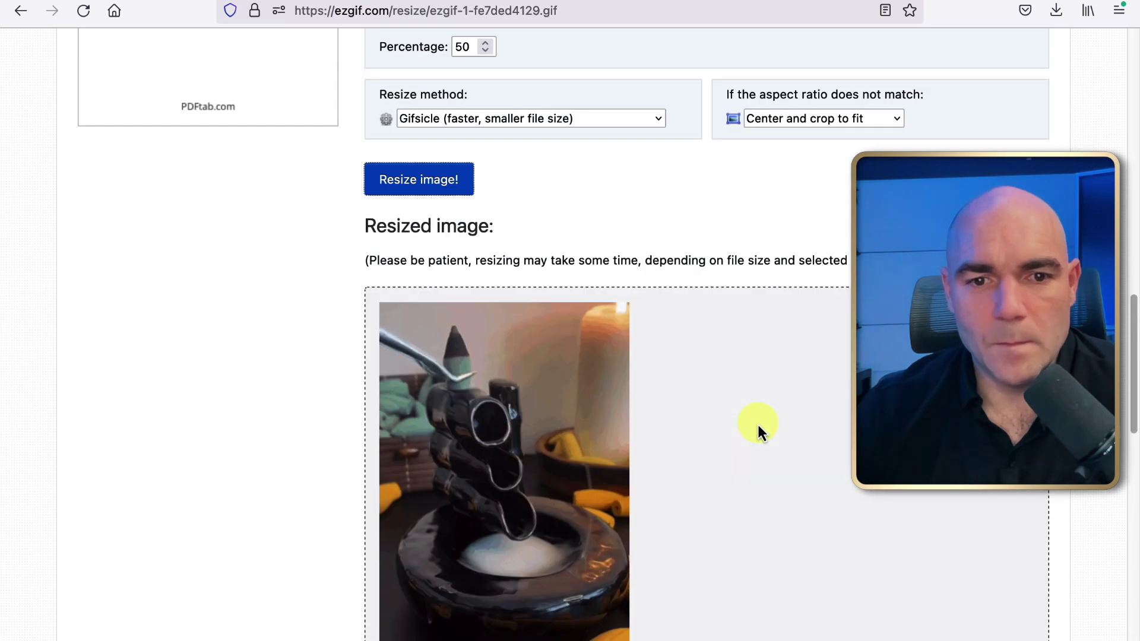
scroll(758, 425, down, 4)
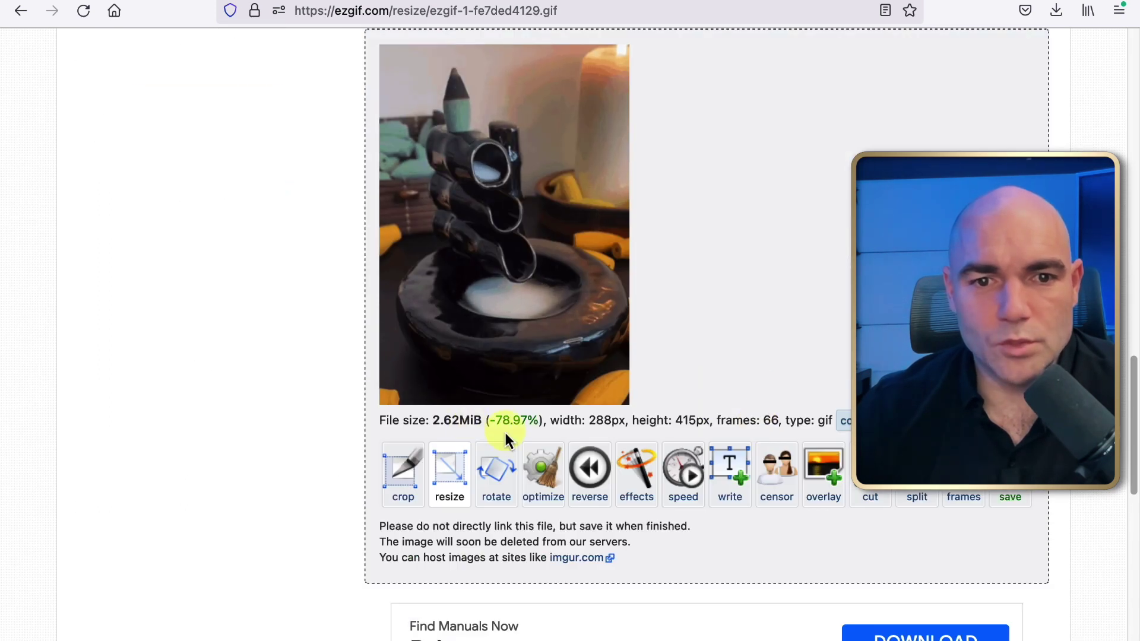
scroll(1009, 496, down, 1)
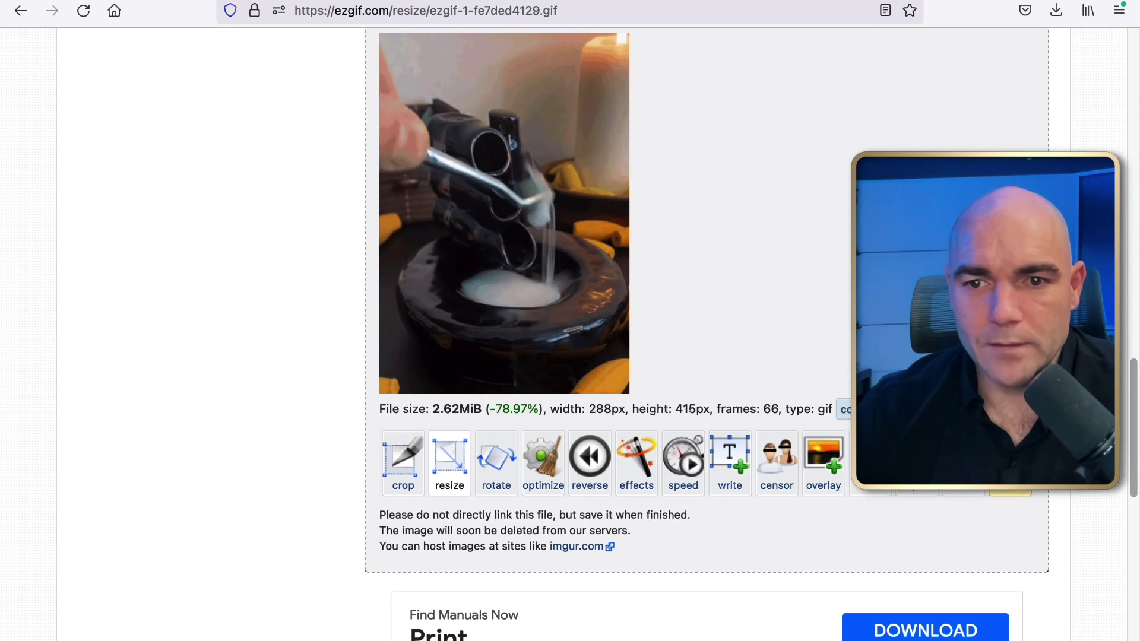
click(1009, 493)
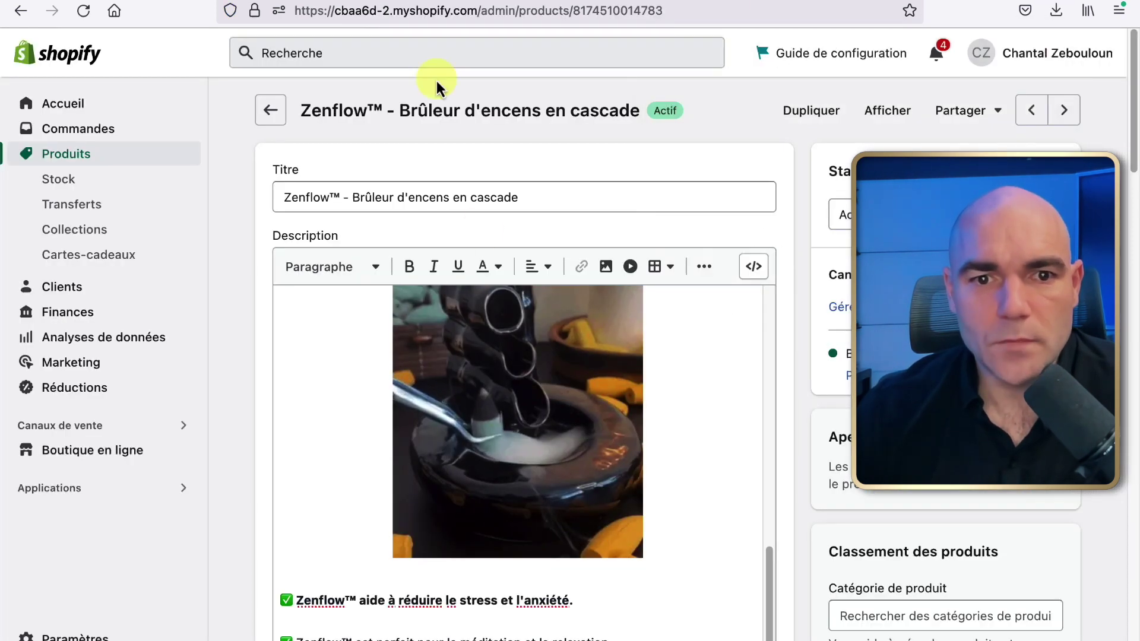
In the Shopify product description, add a centred empty line below "Zenflow™ aide à réduire le stress et l'anxiété.".
scroll(636, 369, down, 2)
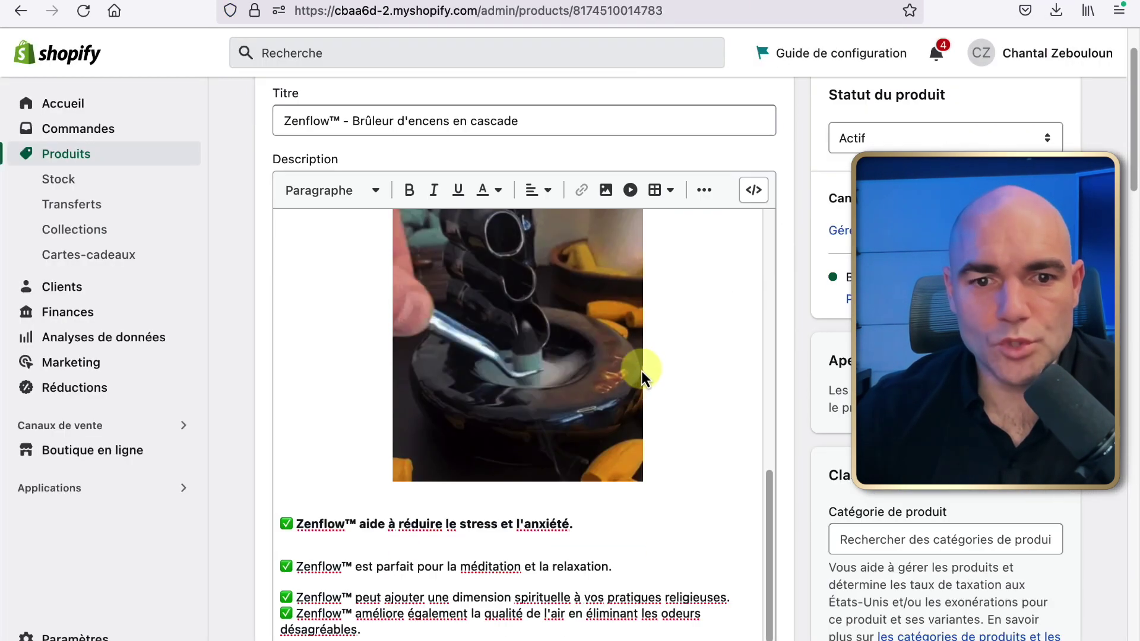
click(580, 526)
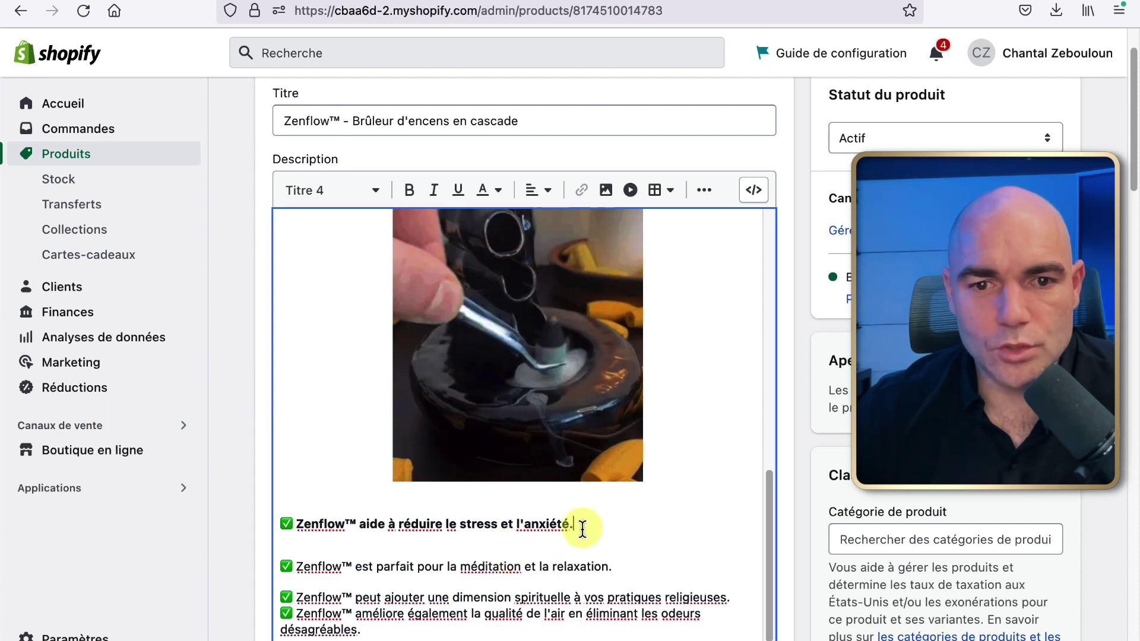
key(Return)
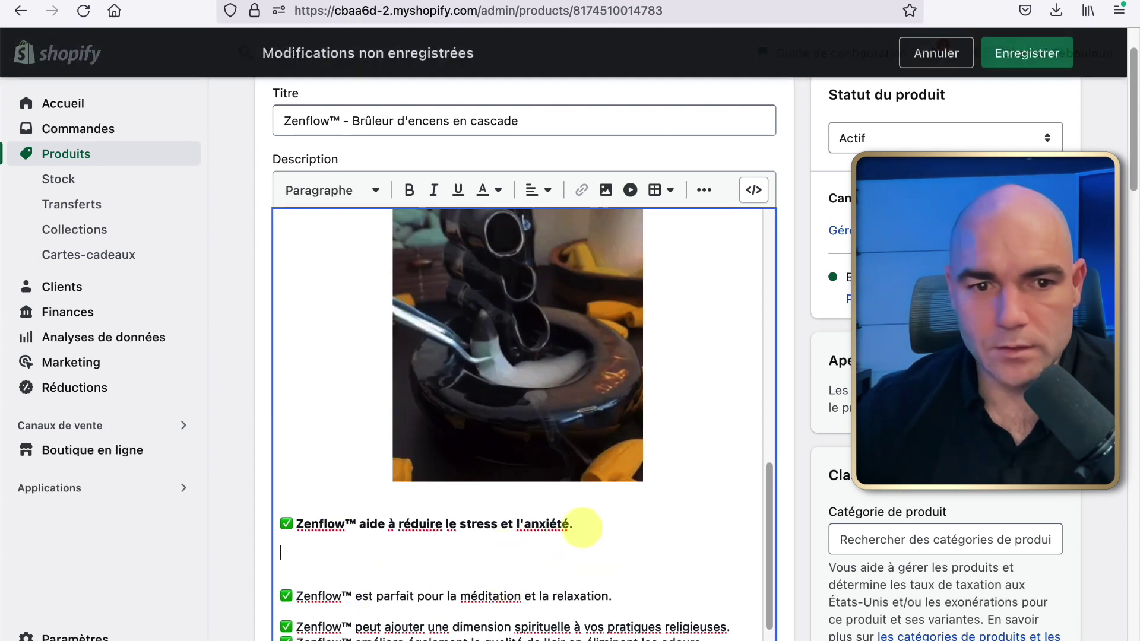
click(538, 190)
click(541, 244)
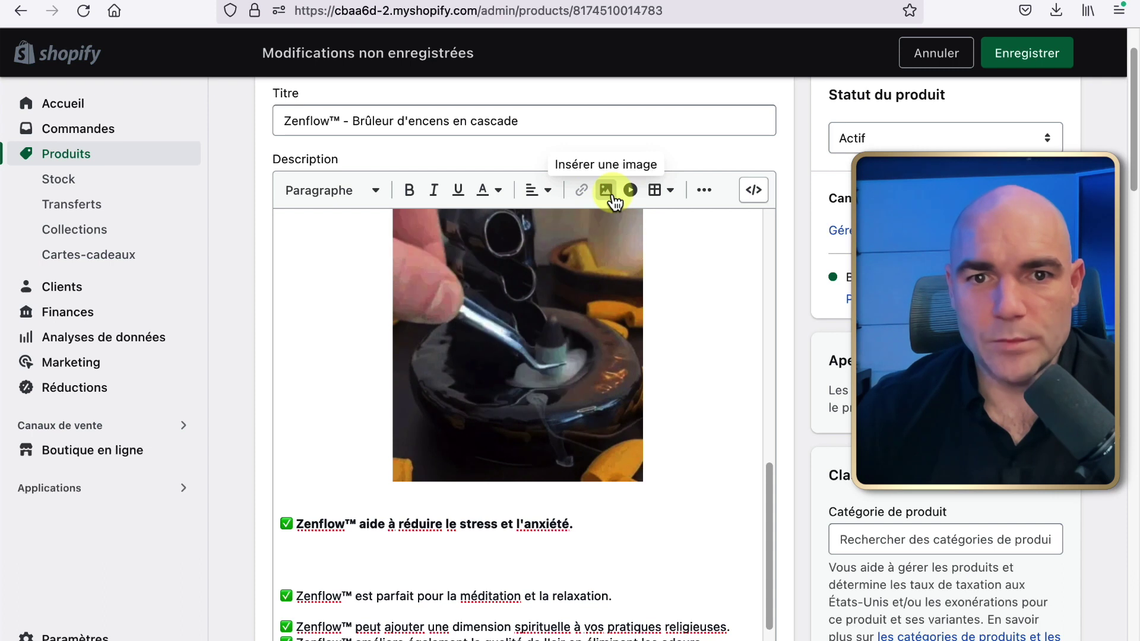
Upload ezgif.com-gif-maker(3).gif from Downloads and insert it on the centred line under the stress and anxiety benefit.
click(605, 189)
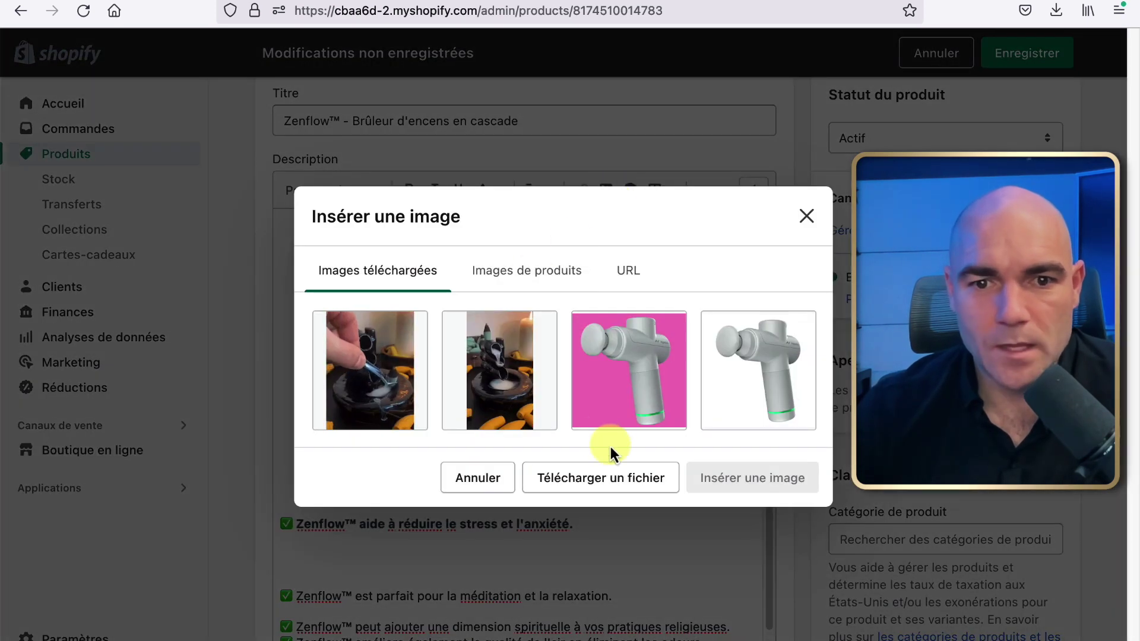
click(611, 479)
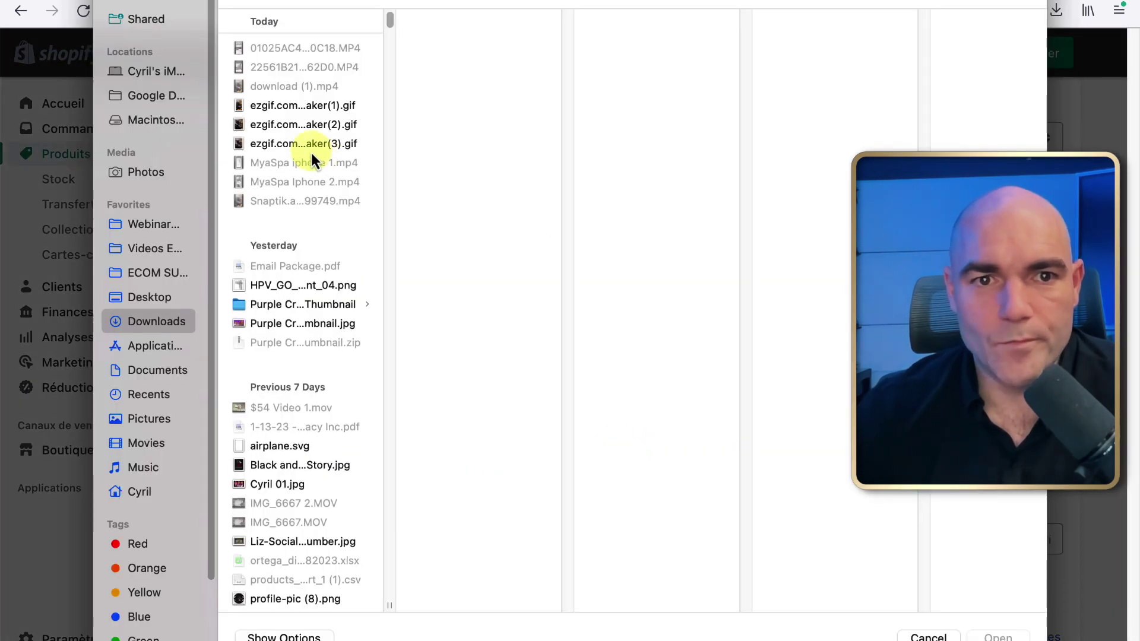
click(301, 147)
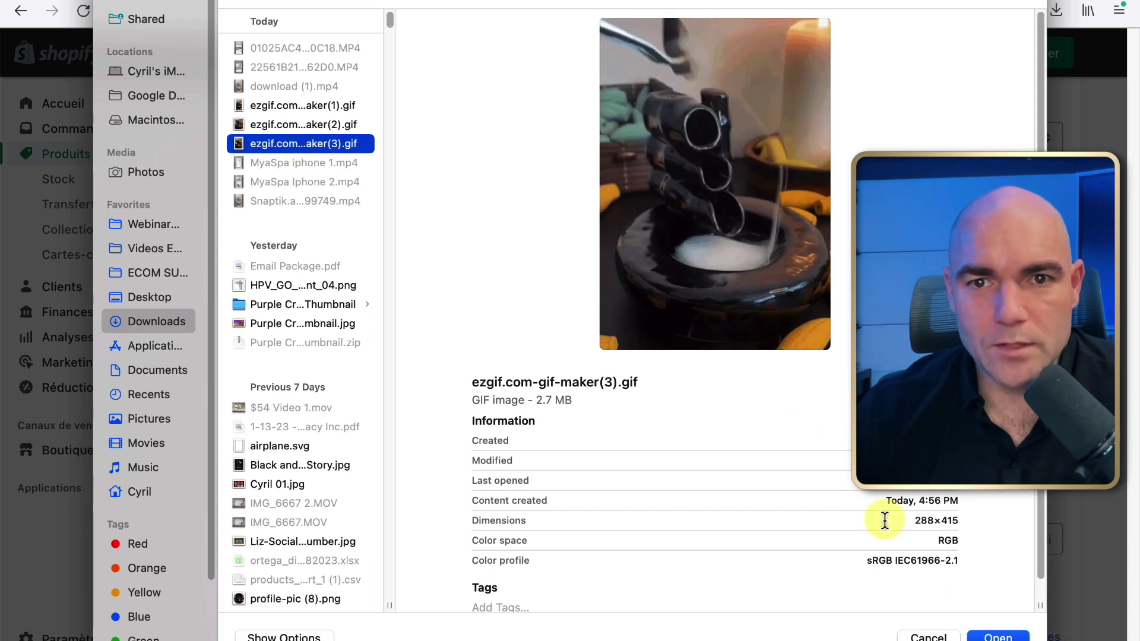
click(1004, 635)
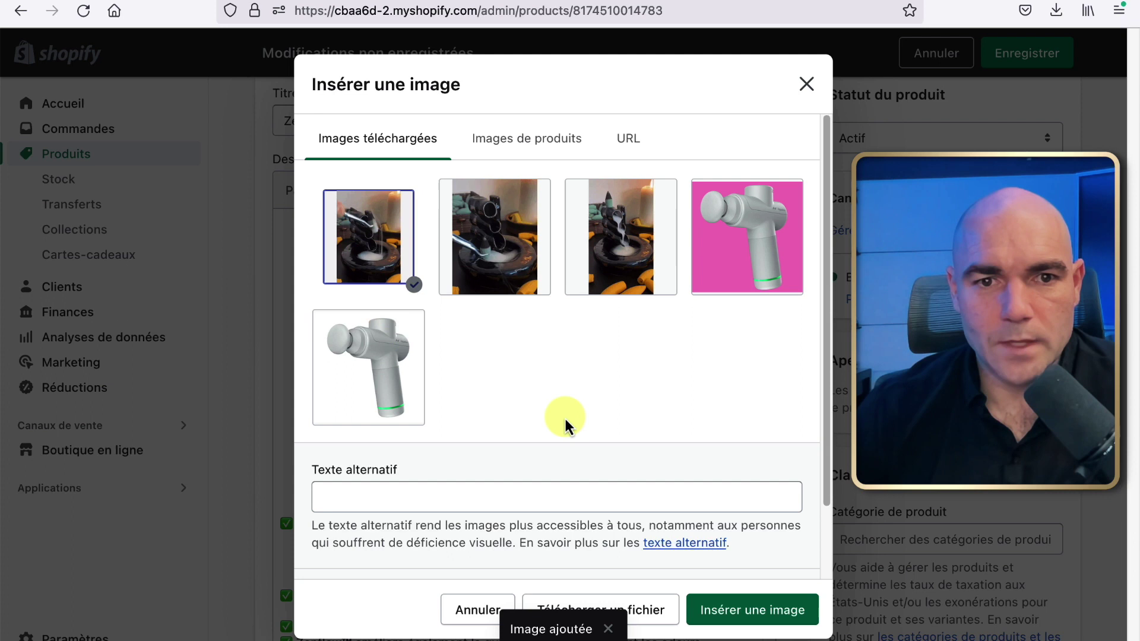
click(769, 607)
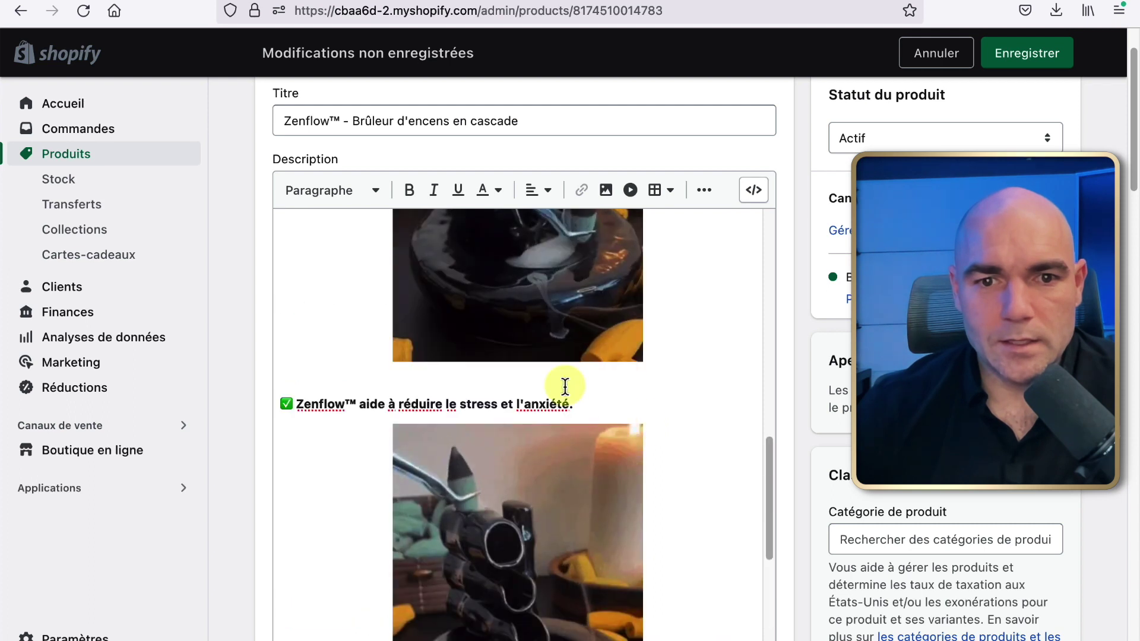
Delete the empty line above "Zenflow™ aide à réduire le stress et l'anxiété." and review the description down to the remaining benefit lines.
click(565, 387)
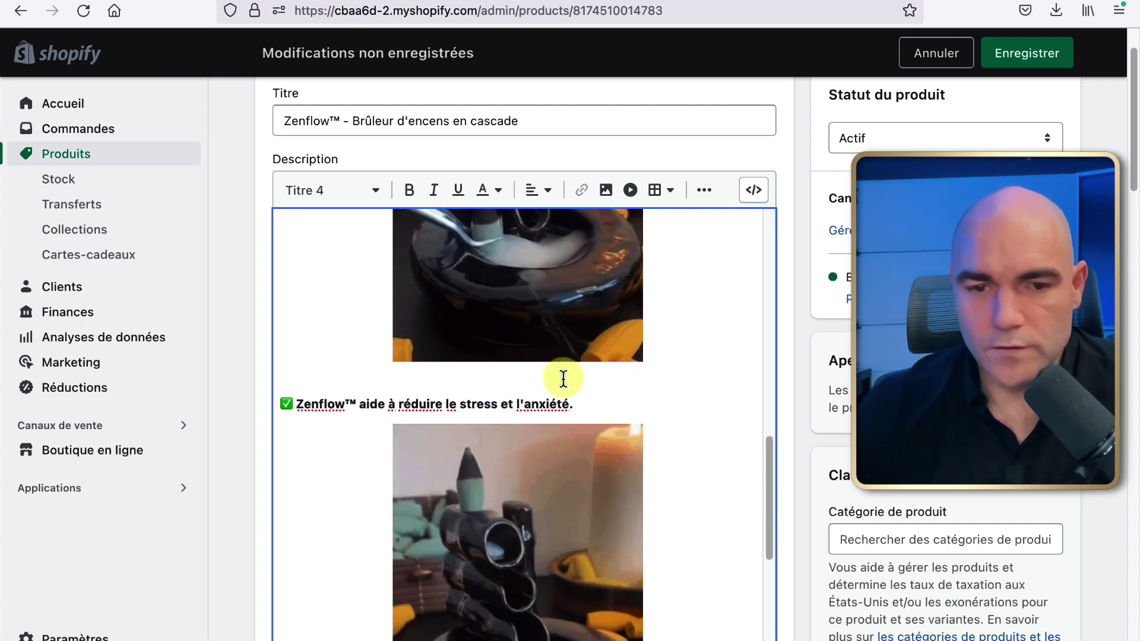
key(BackSpace)
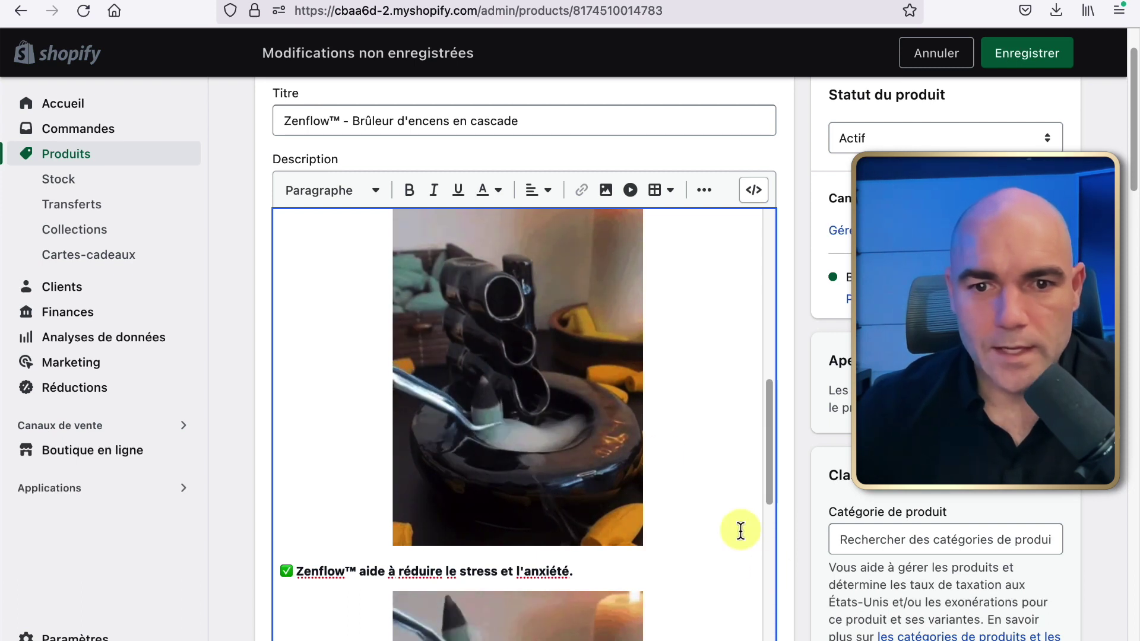
scroll(631, 390, down, 7)
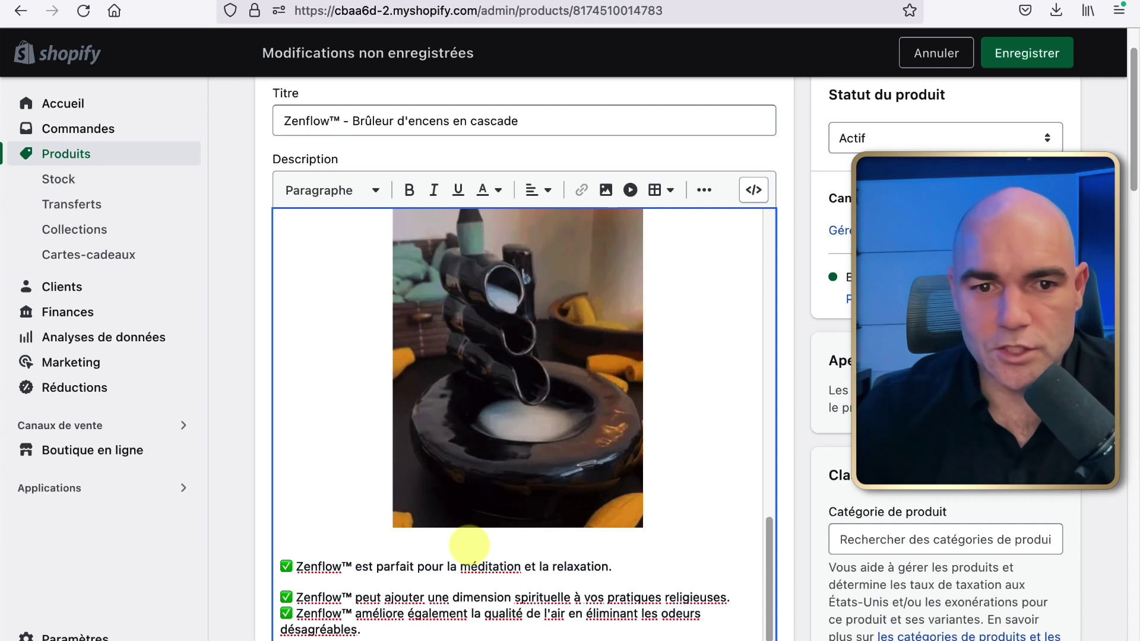
Delete the empty line above "Zenflow™ est parfait pour la méditation et la relaxation." and make that benefit line bold.
click(469, 544)
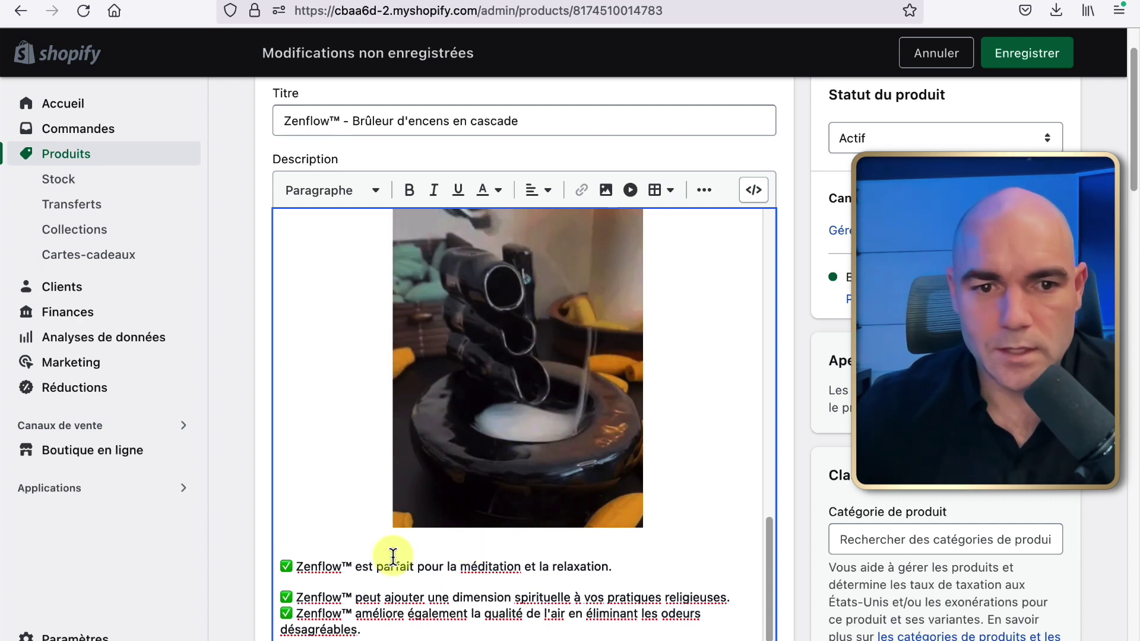
key(Delete)
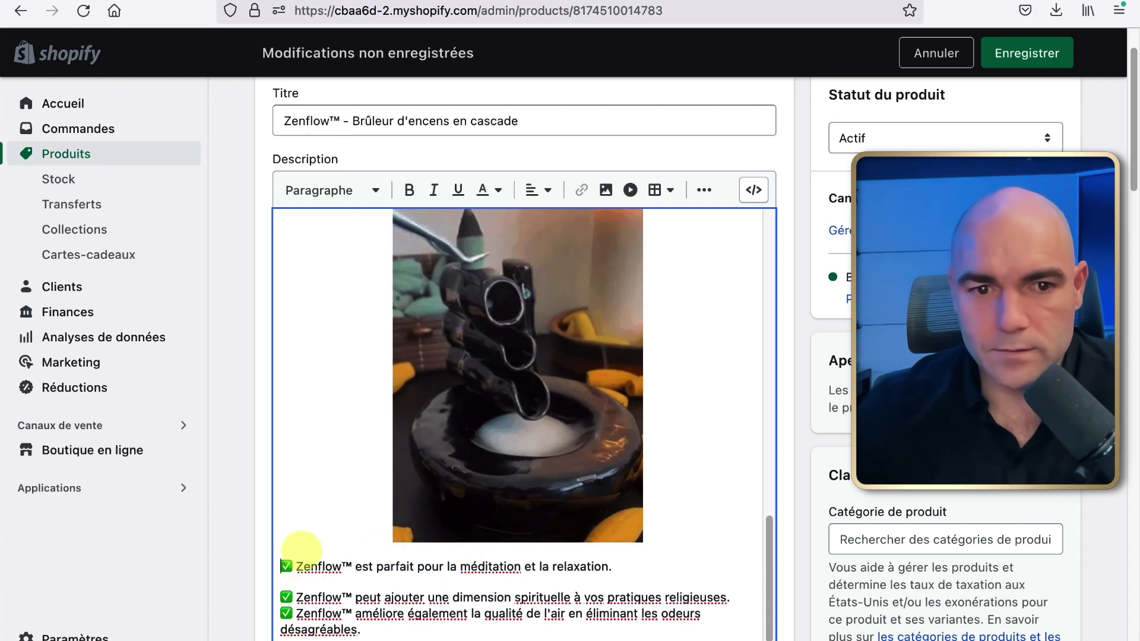
triple_click(351, 570)
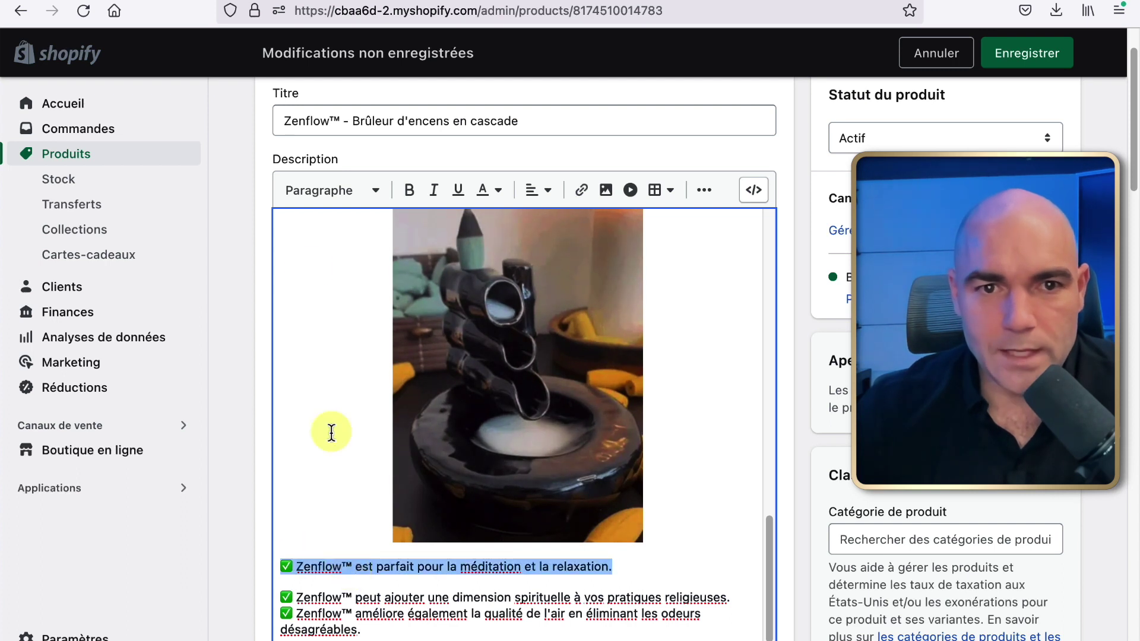
click(410, 190)
click(655, 561)
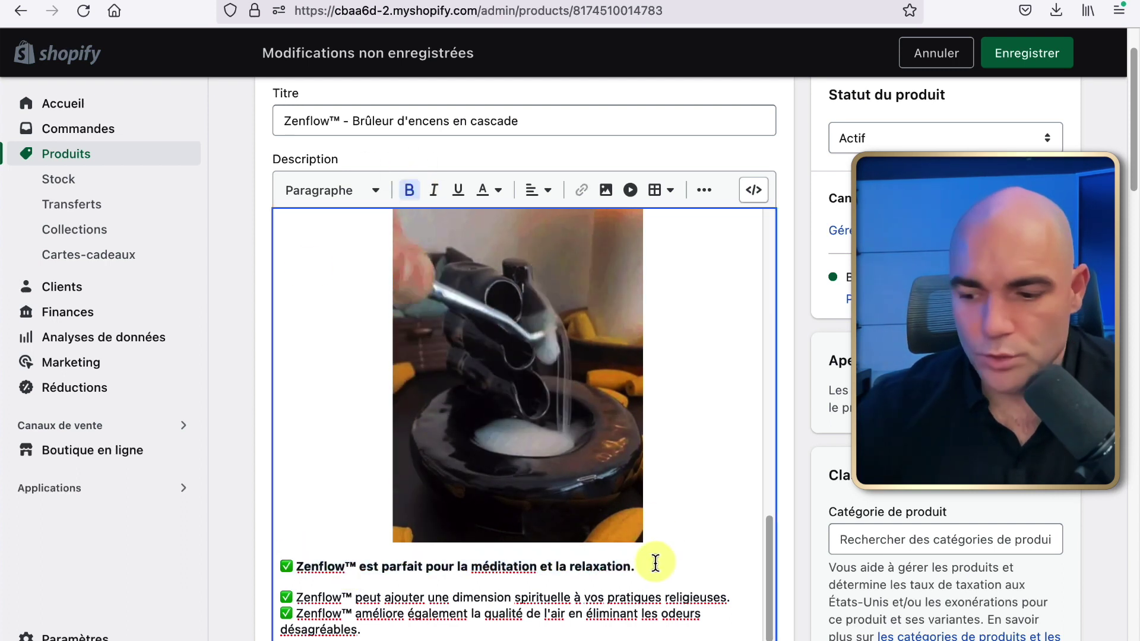
key(Return)
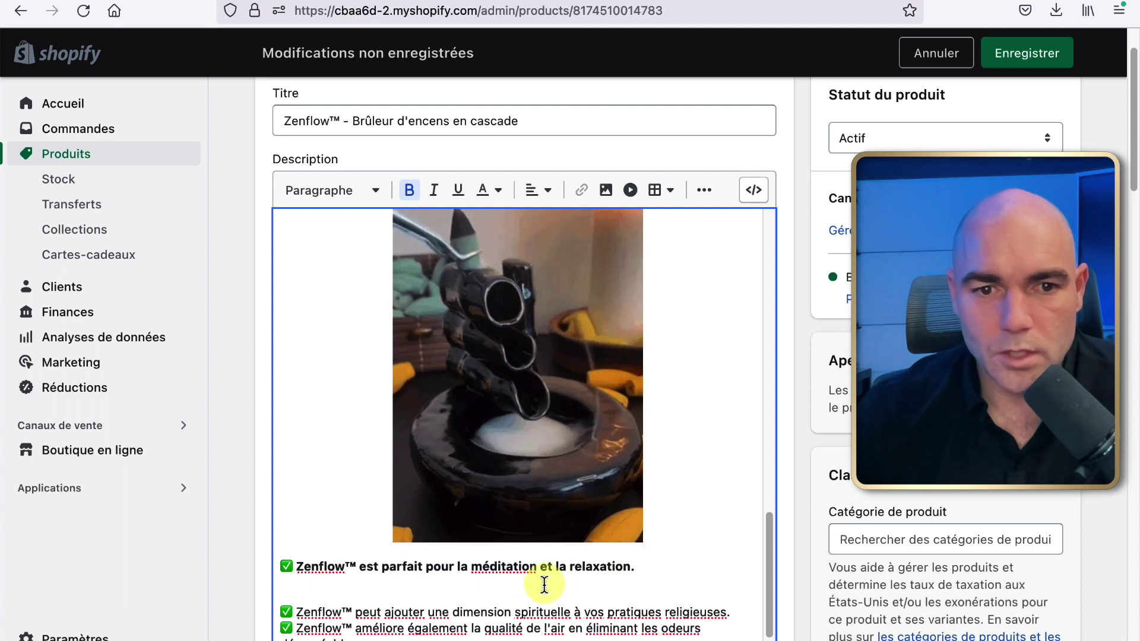
click(542, 190)
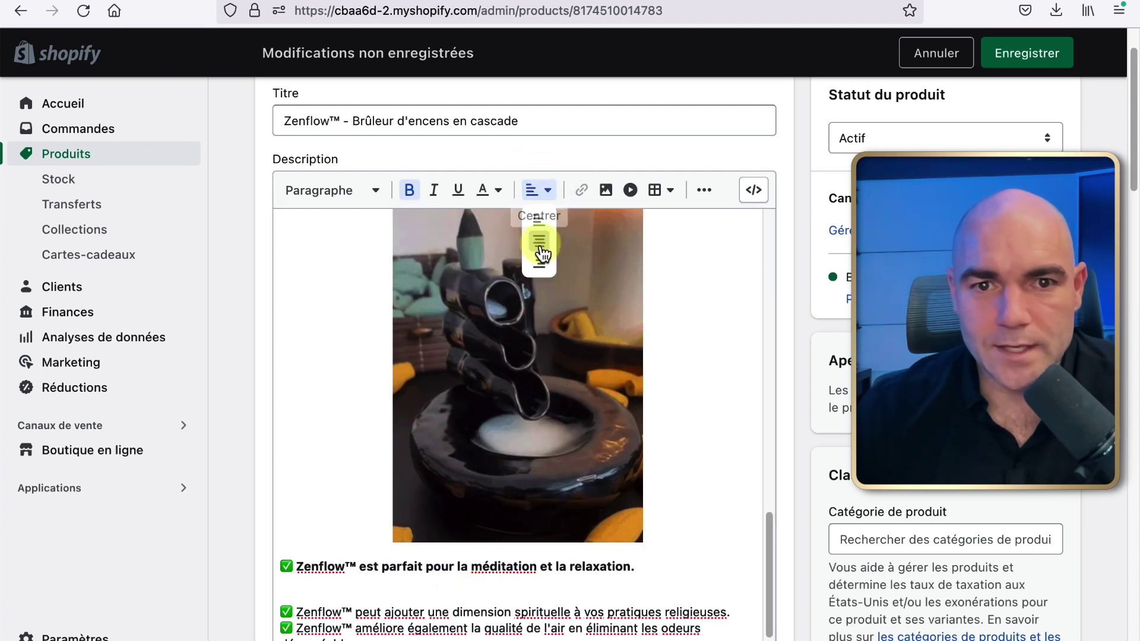
click(604, 193)
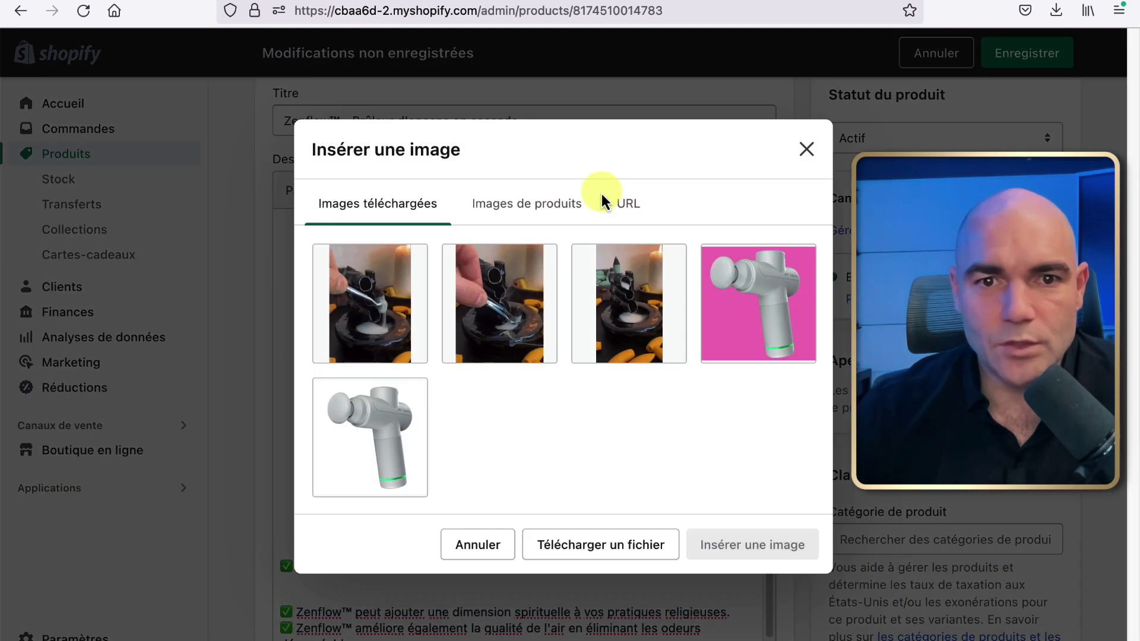
click(523, 211)
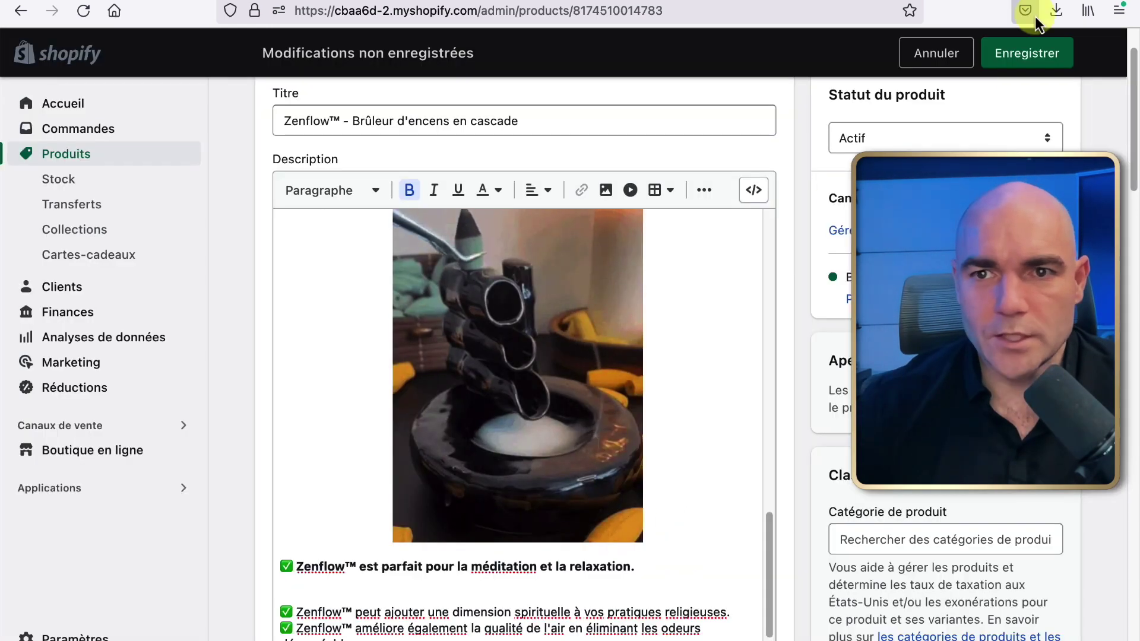
Save the product and download the first image of its media, the cascading burner with the round basin.
click(1001, 62)
scroll(611, 476, up, 5)
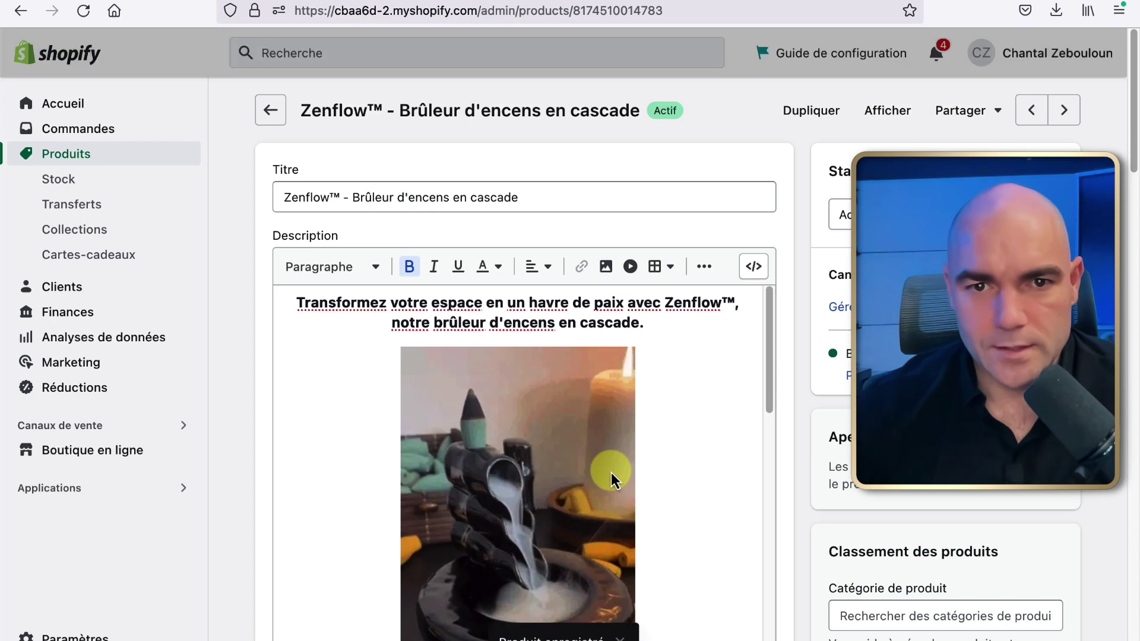
scroll(725, 465, down, 10)
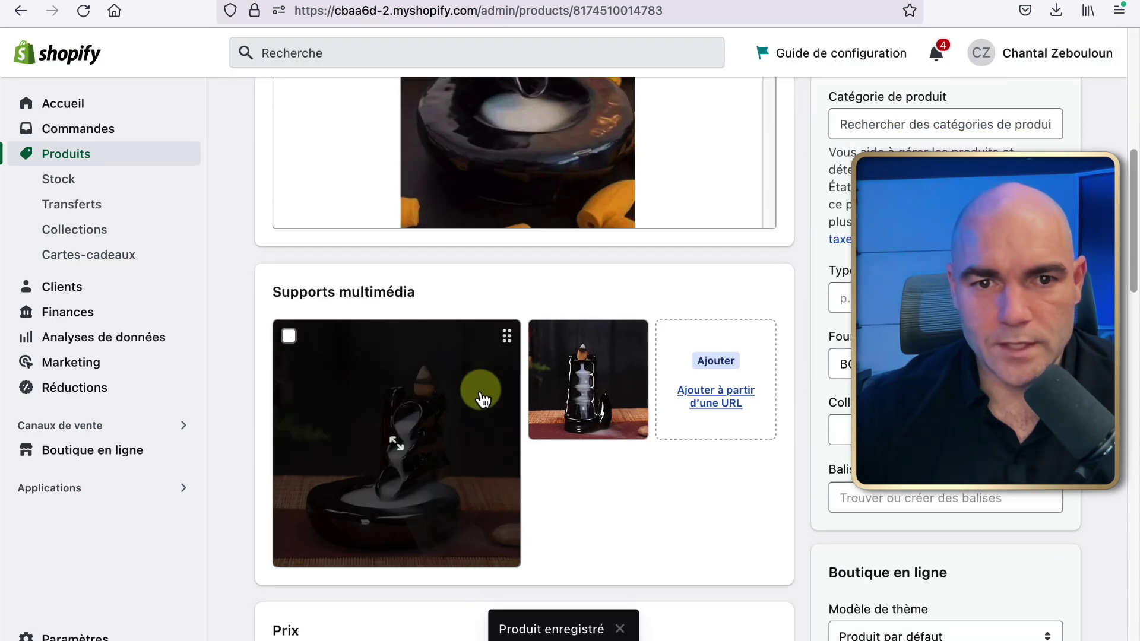
right_click(480, 392)
click(398, 400)
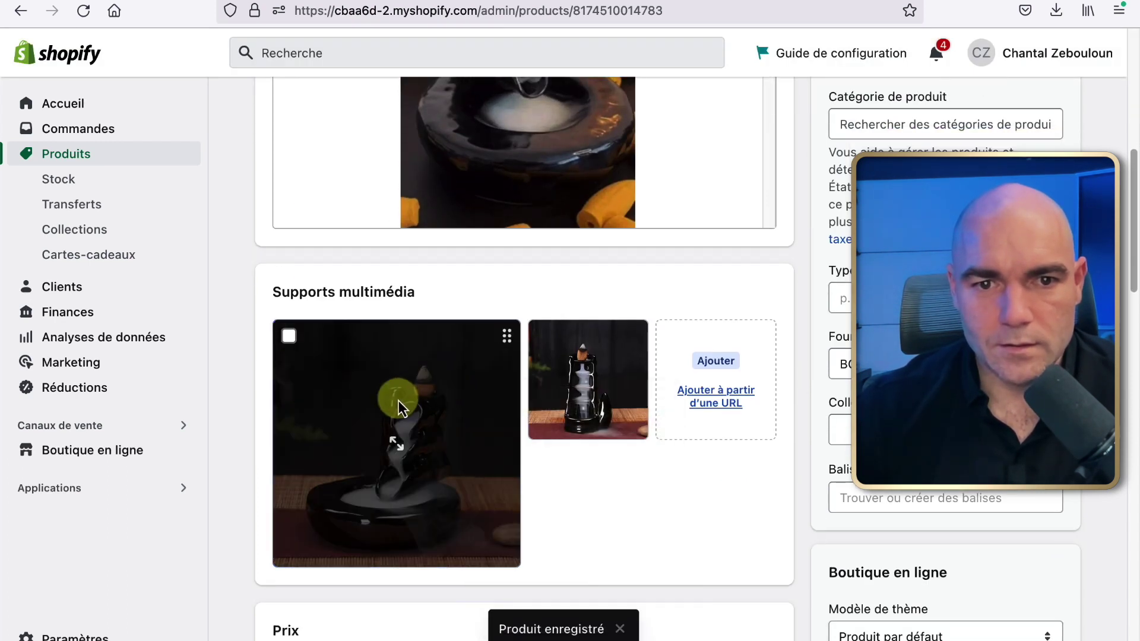
click(420, 419)
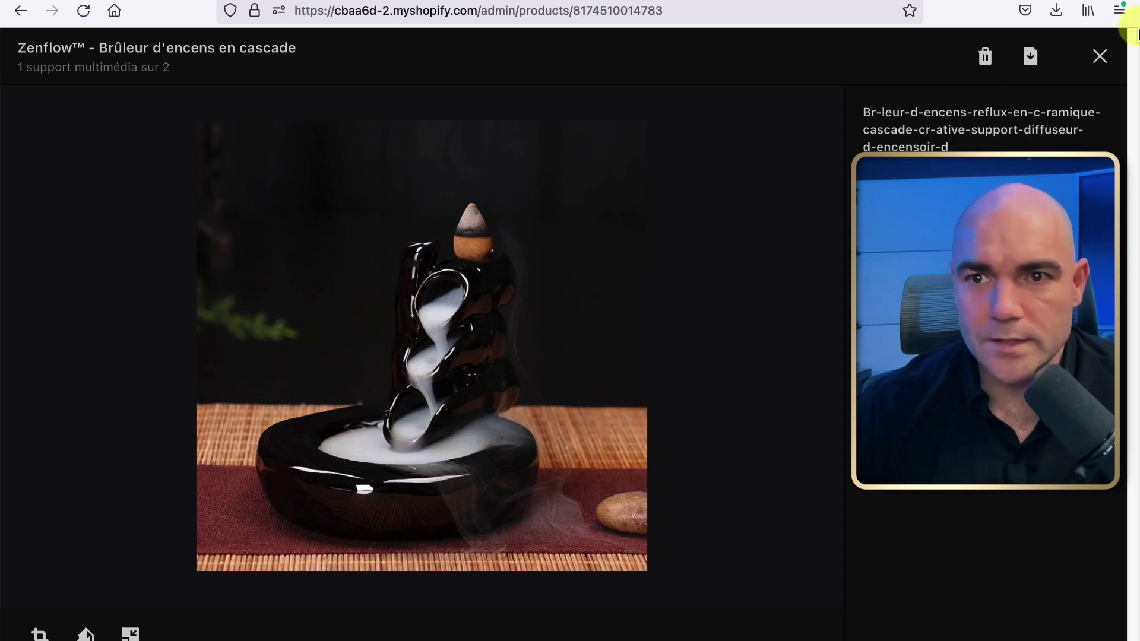
click(1035, 62)
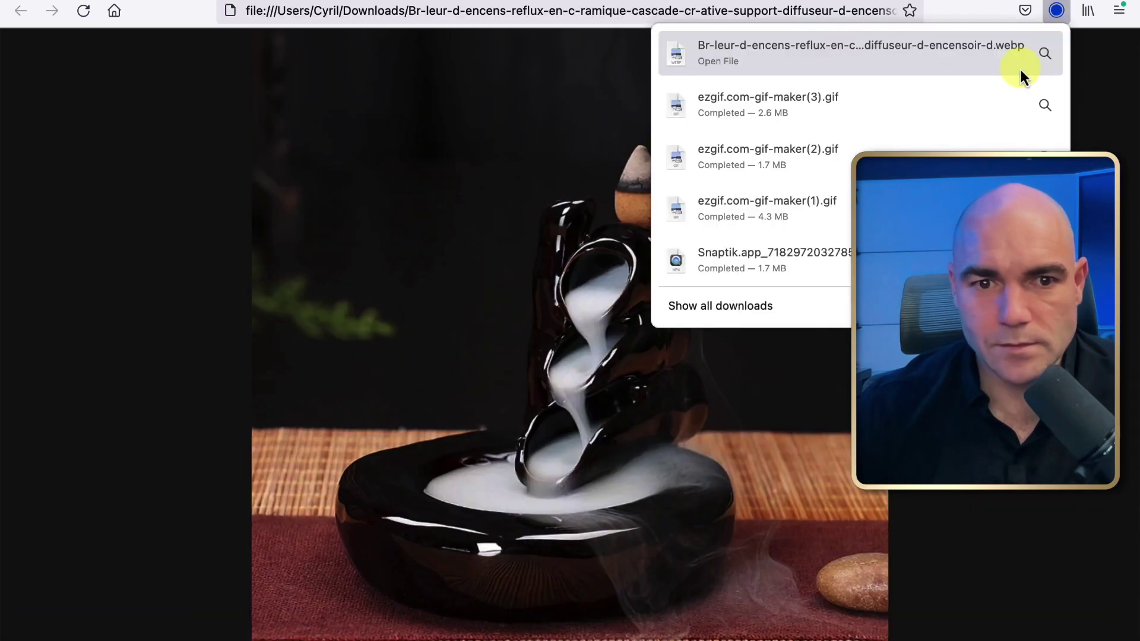
click(1111, 135)
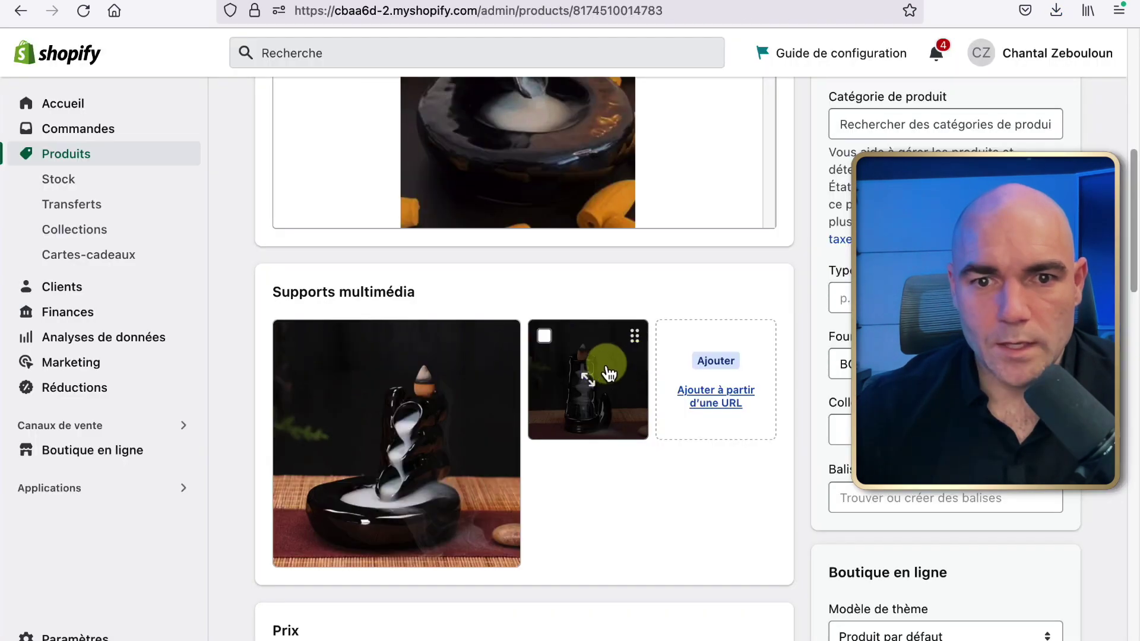
Download the second image of the product's media, the front view of the burner, and close the image viewer.
click(600, 371)
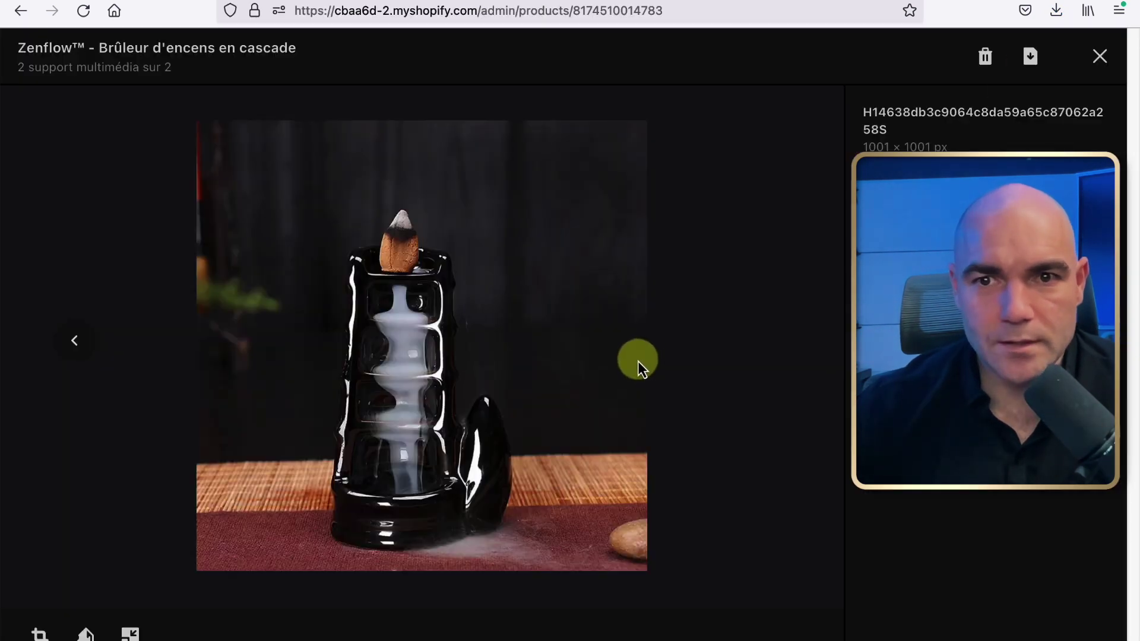
click(1030, 56)
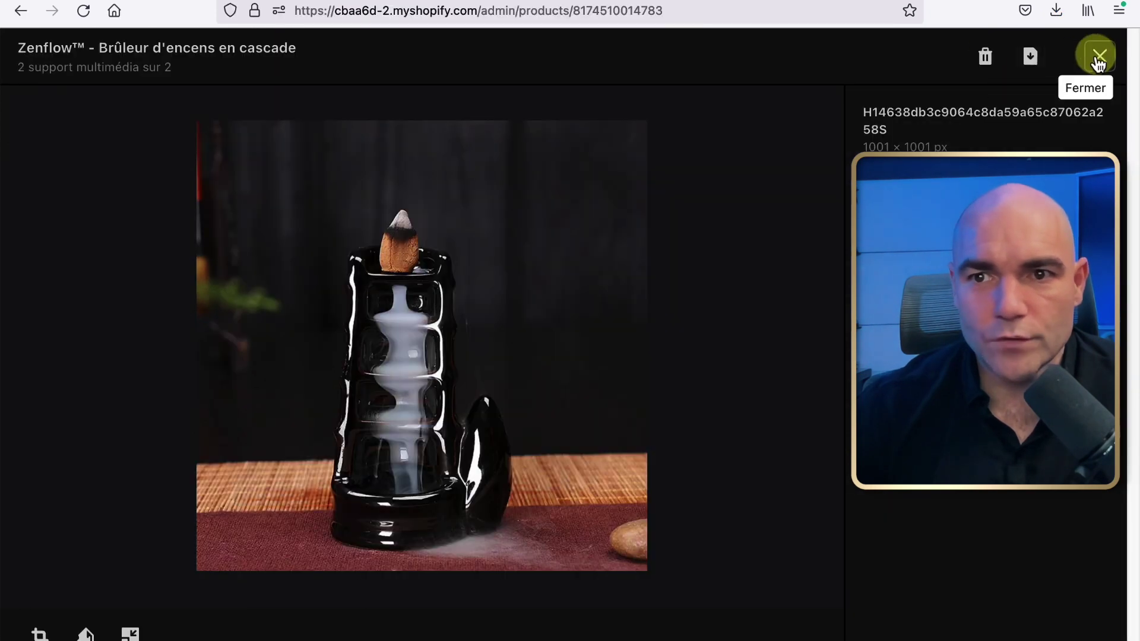
click(1098, 57)
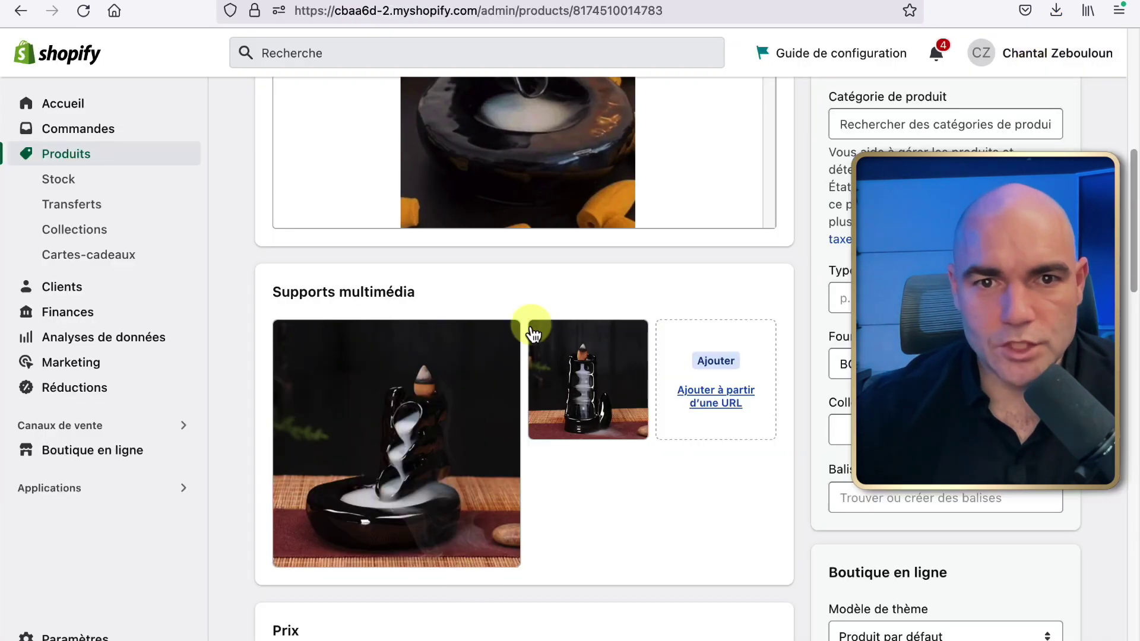
In the product description, add a centred empty line below "Zenflow™ est parfait pour la méditation et la relaxation.".
scroll(615, 312, up, 6)
scroll(622, 341, down, 5)
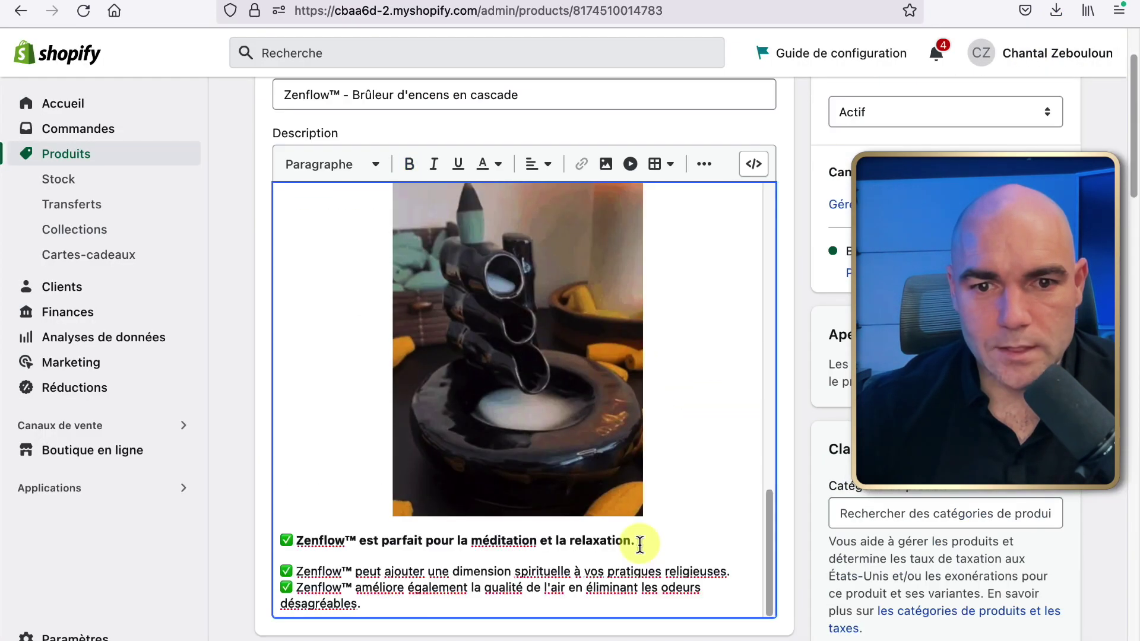
click(641, 542)
key(Return)
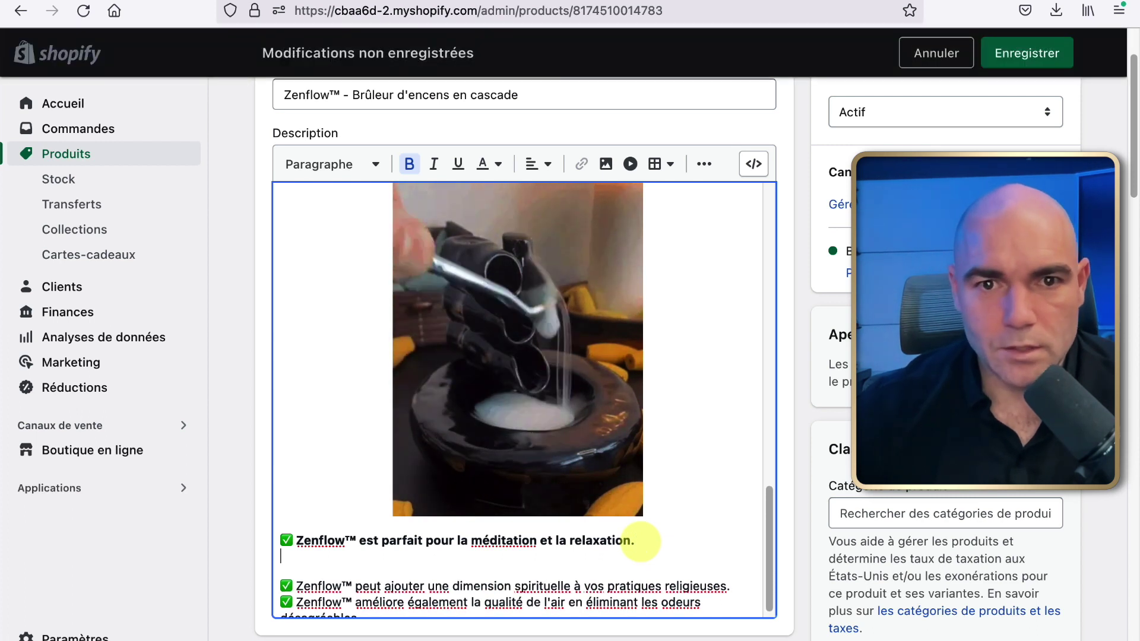
click(540, 164)
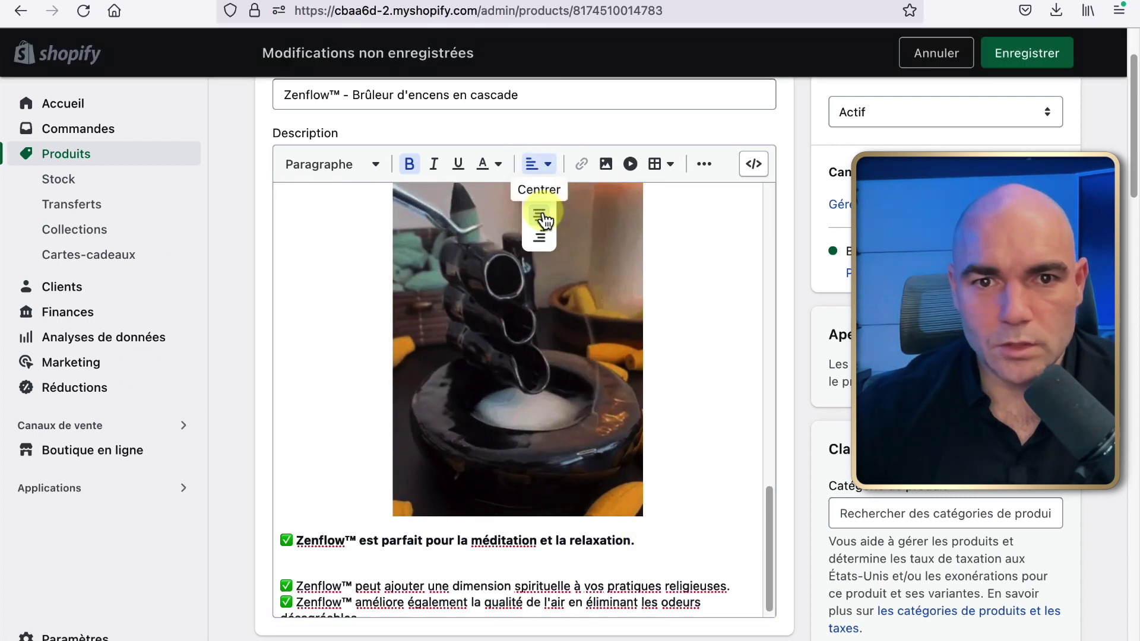
click(540, 215)
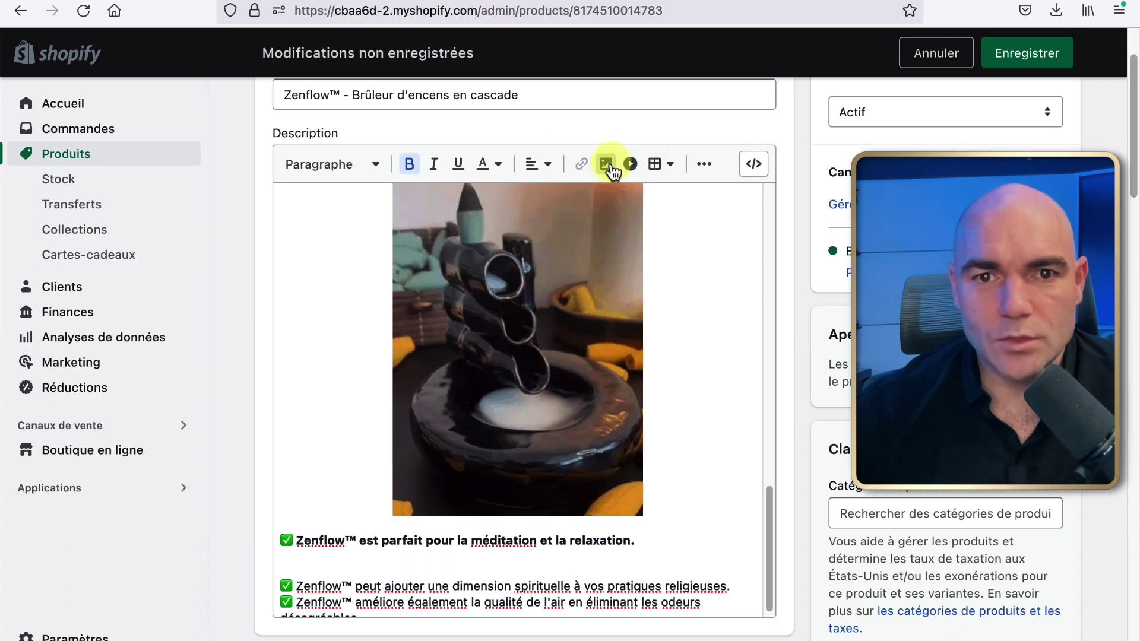
Upload the Br-leur-d-encens .webp image from Downloads, insert it on the centred line, and add a line break between the meditation benefit and the image.
click(611, 171)
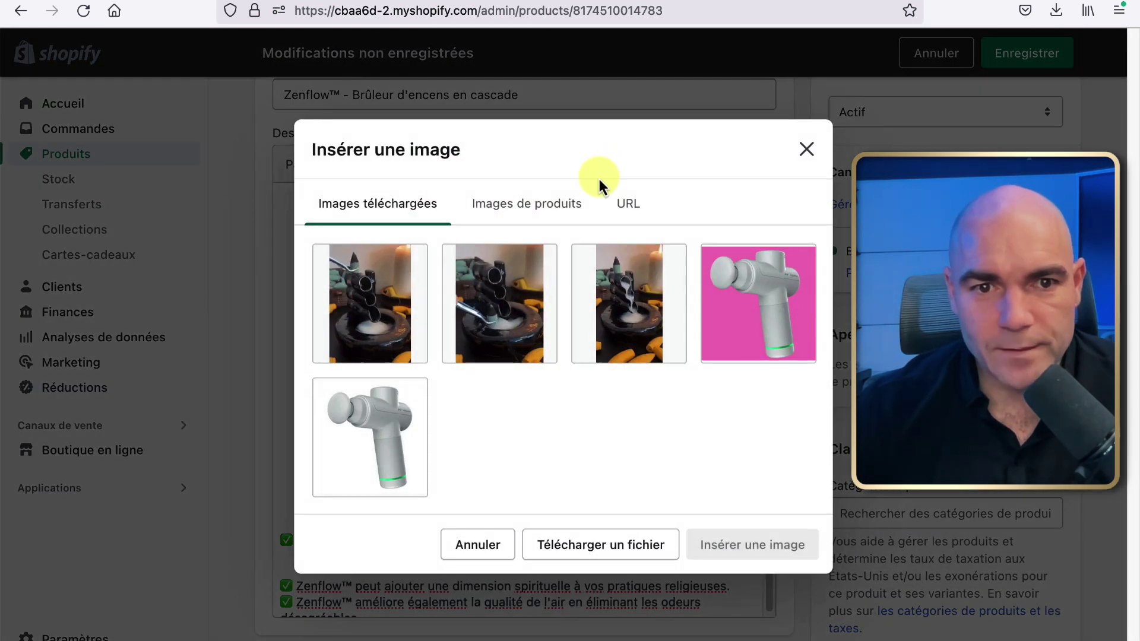
click(606, 545)
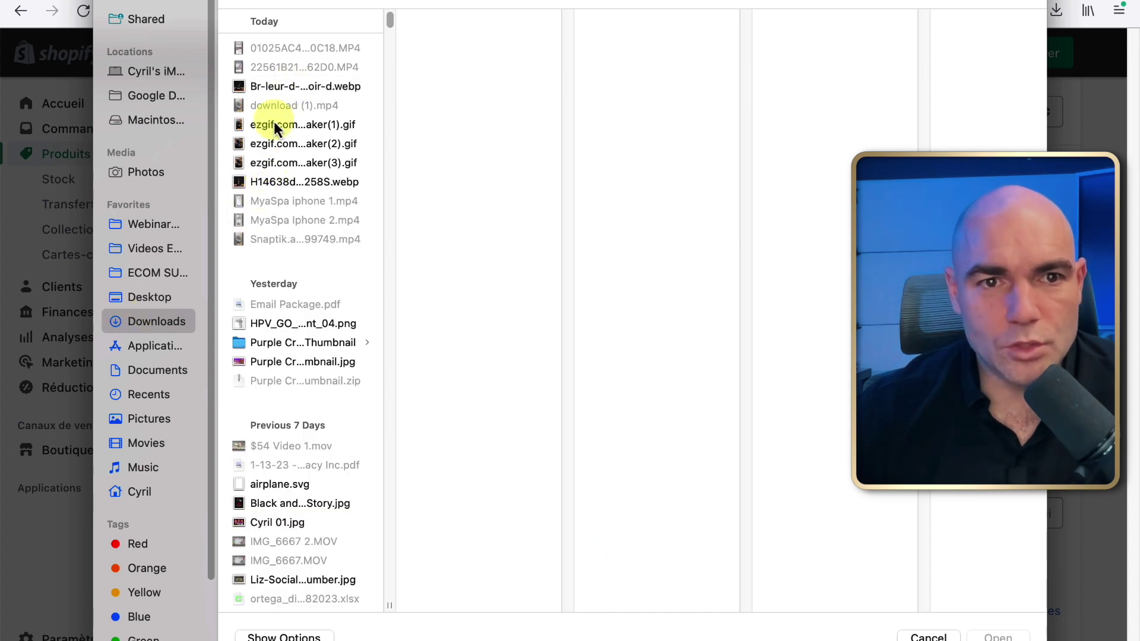
click(288, 184)
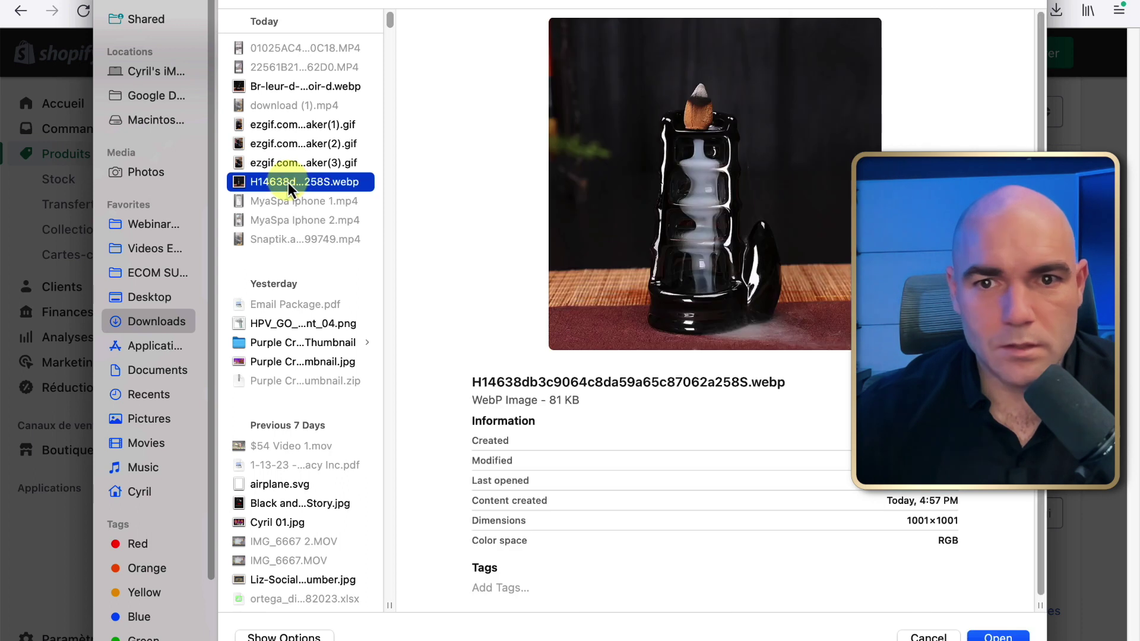
click(291, 89)
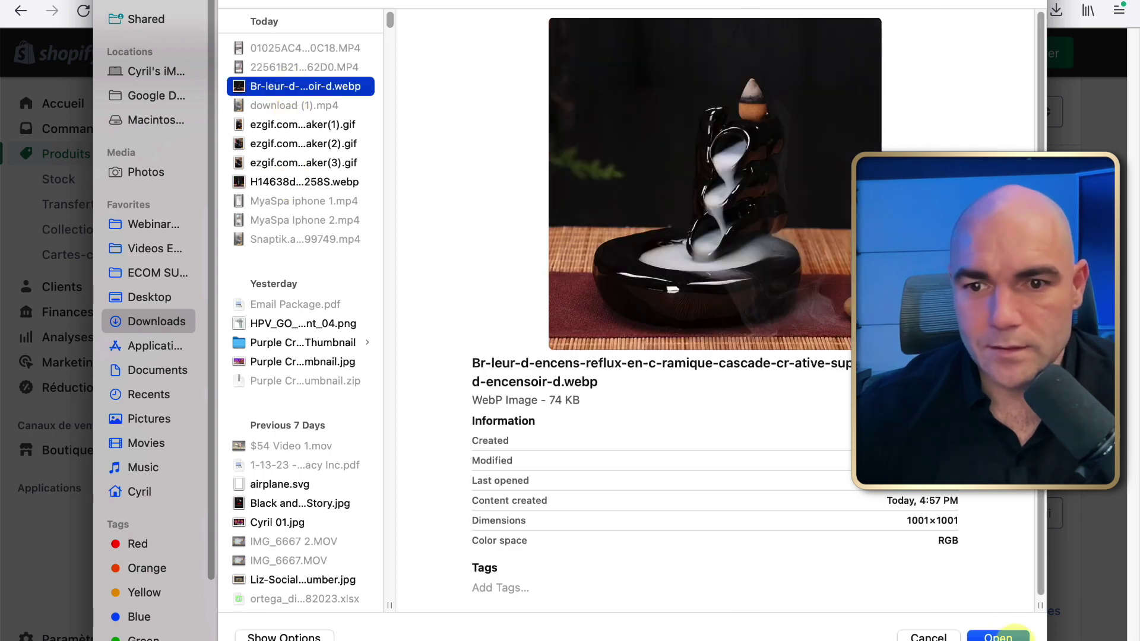
click(1010, 635)
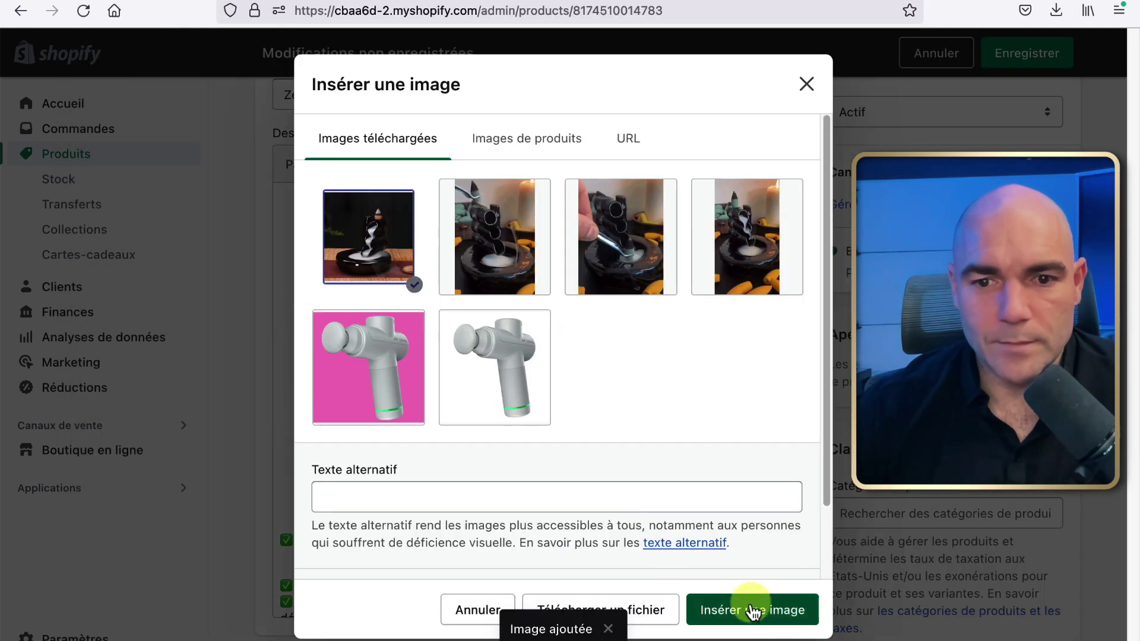
click(753, 611)
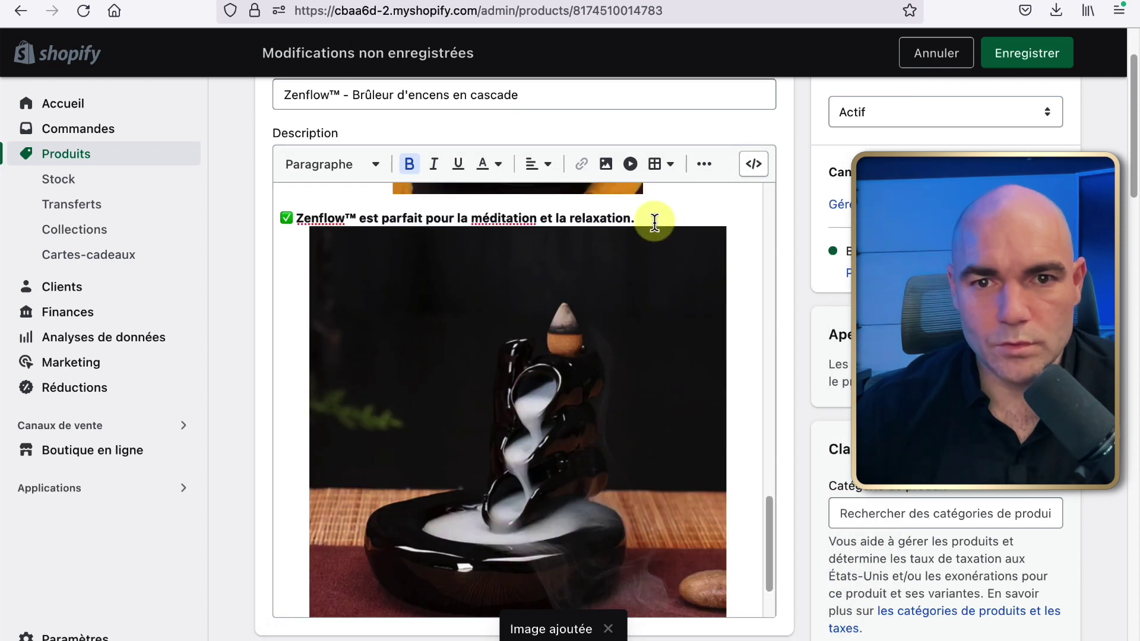
click(654, 221)
key(Return)
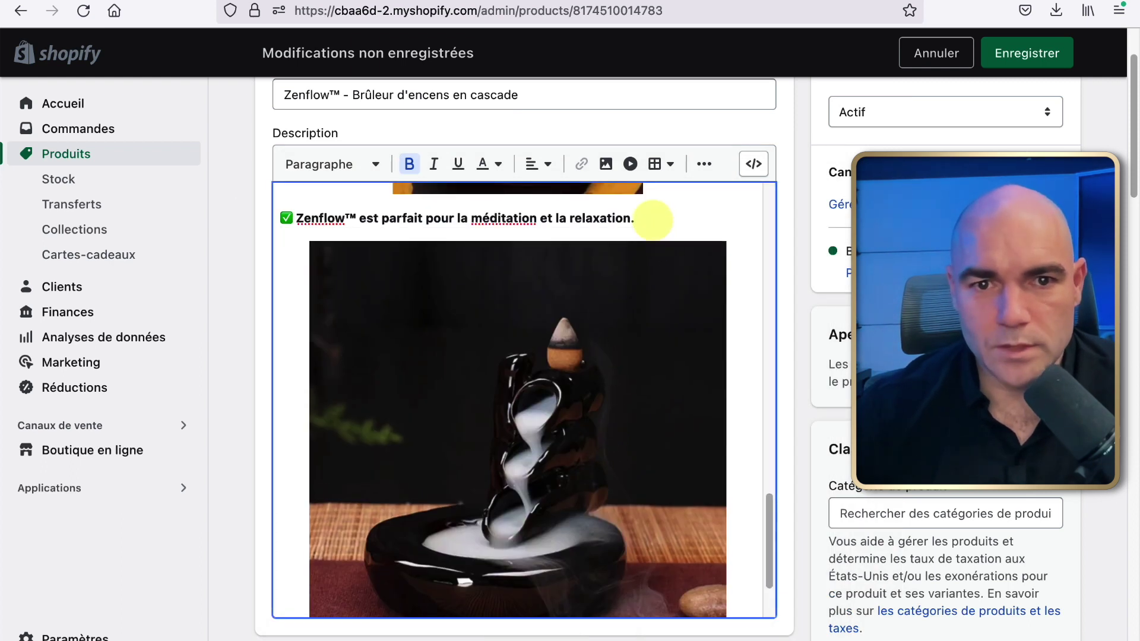
Format "Zenflow™ peut ajouter une dimension spirituelle à vos pratiques religieuses." as Titre 4 and add empty lines below it.
scroll(669, 247, down, 5)
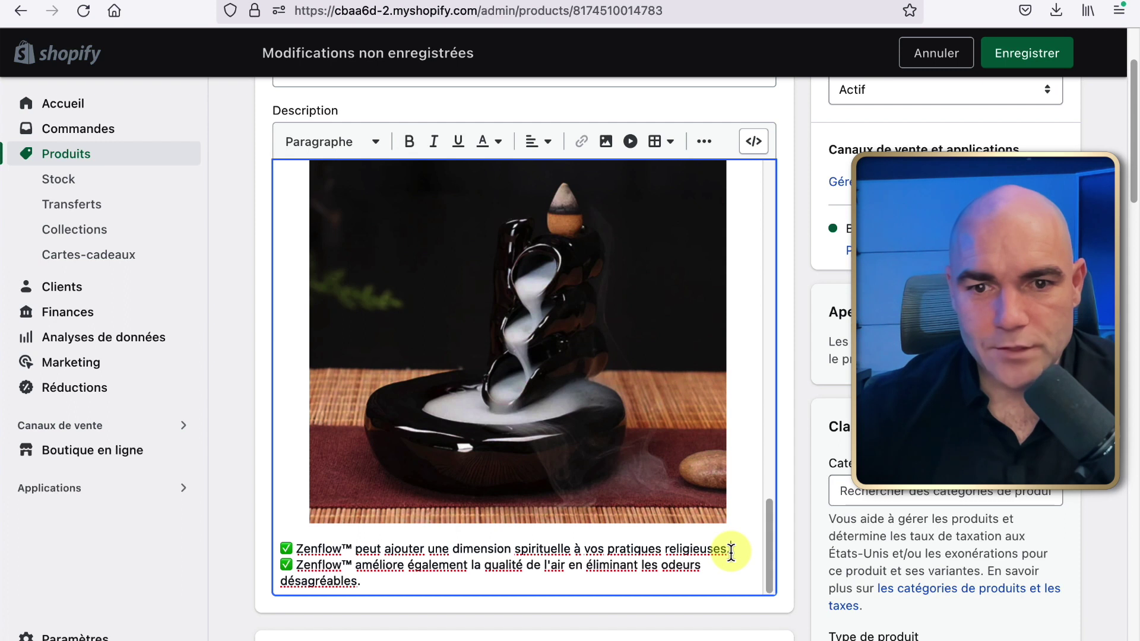
click(731, 552)
key(Return)
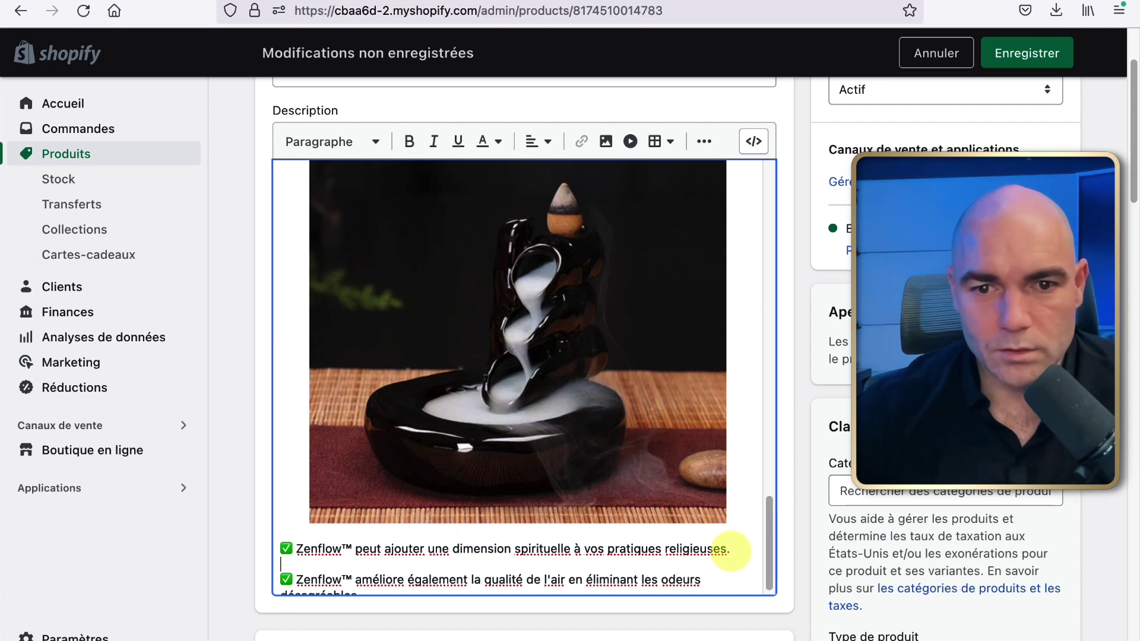
triple_click(708, 555)
click(356, 141)
click(323, 349)
scroll(515, 541, down, 1)
click(515, 541)
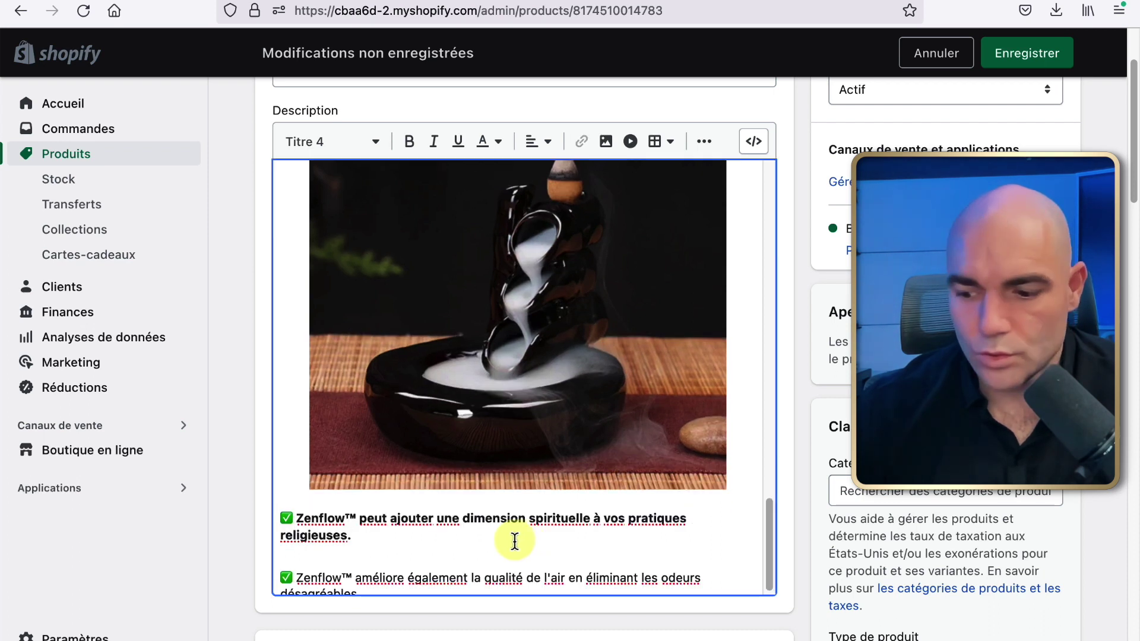
key(Return)
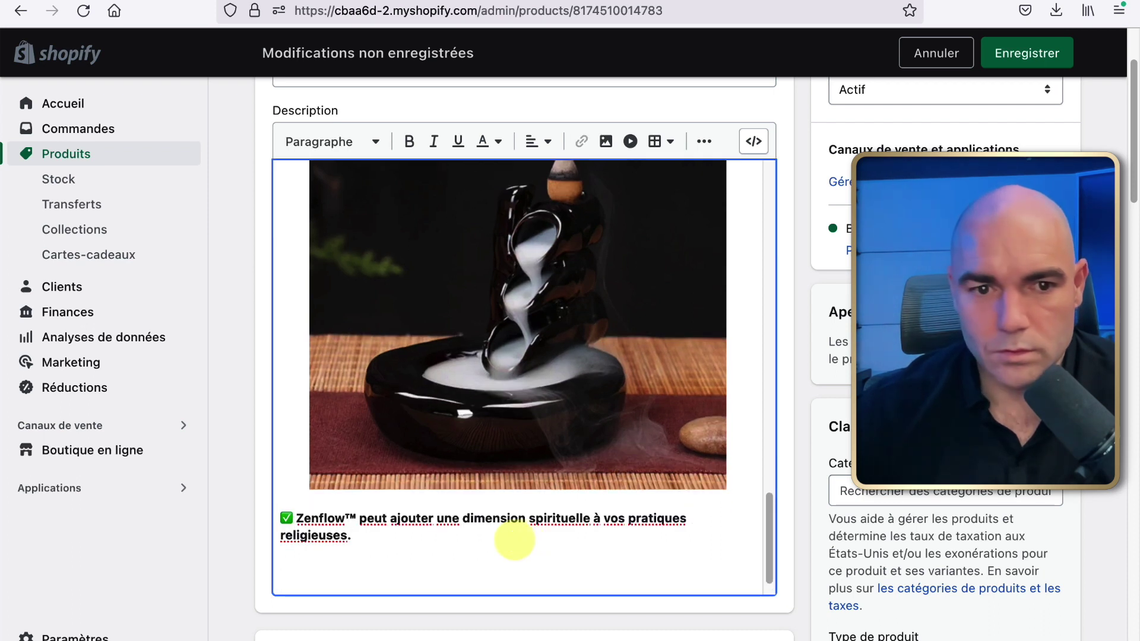
Upload H14638db3c9064c8da59a65c87062a258S.webp from Downloads and insert it below "Zenflow™ peut ajouter une dimension spirituelle à vos pratiques religieuses.".
click(607, 141)
click(613, 553)
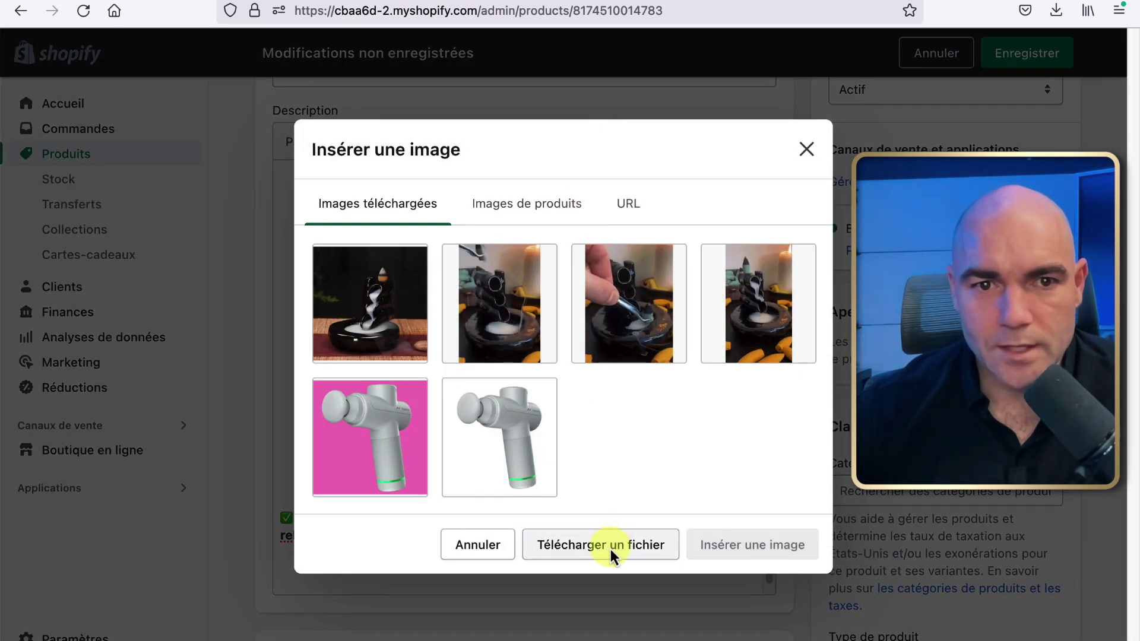
click(284, 184)
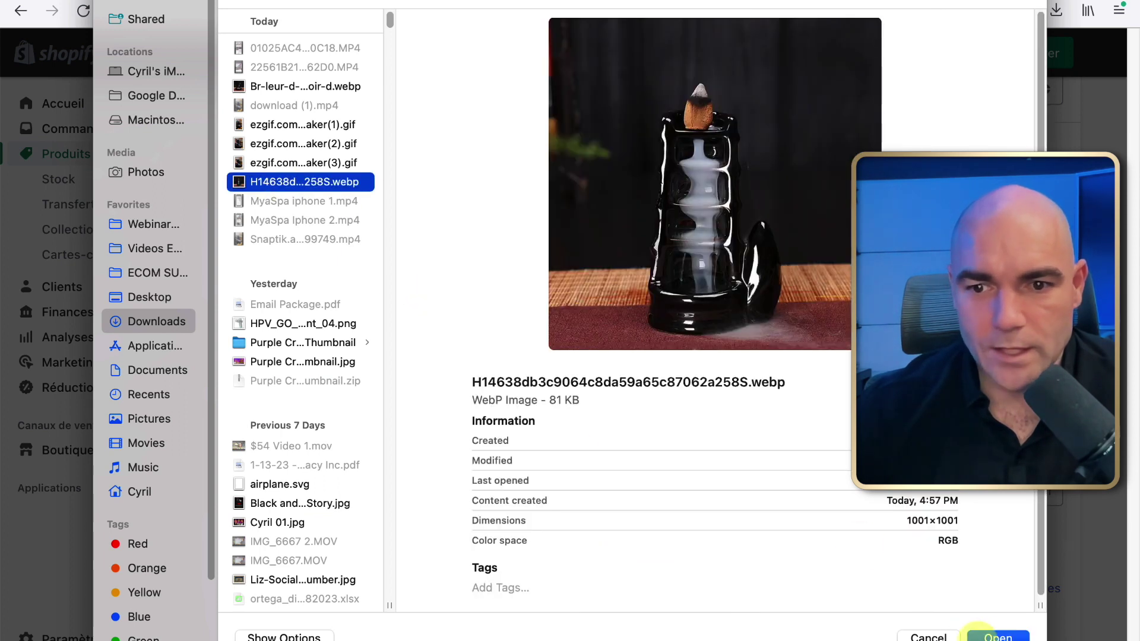
click(978, 634)
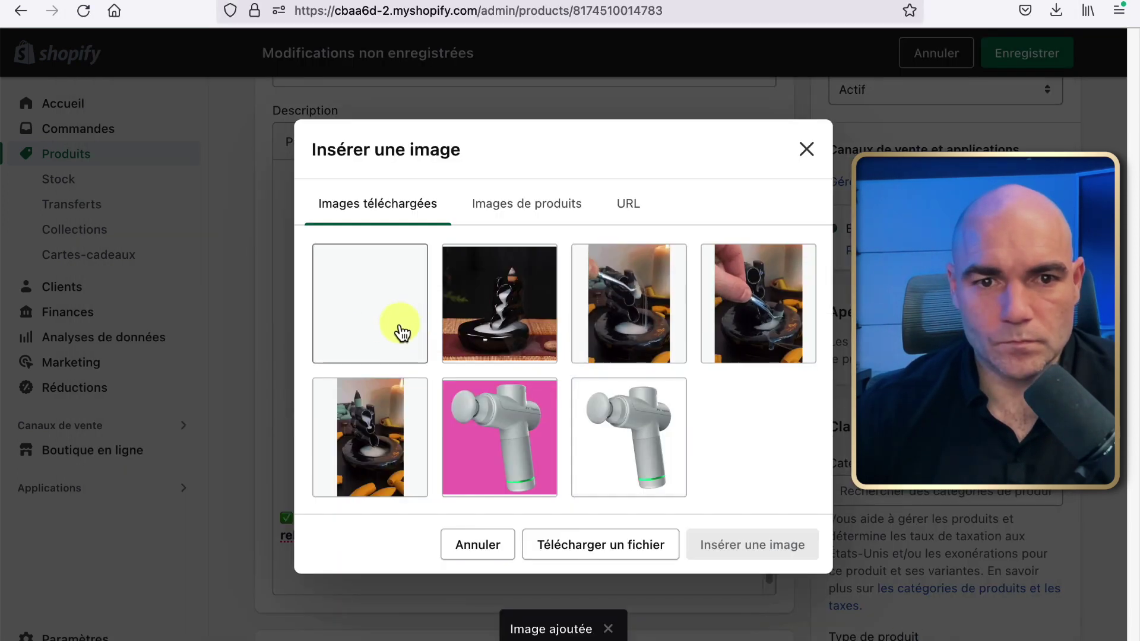
click(377, 319)
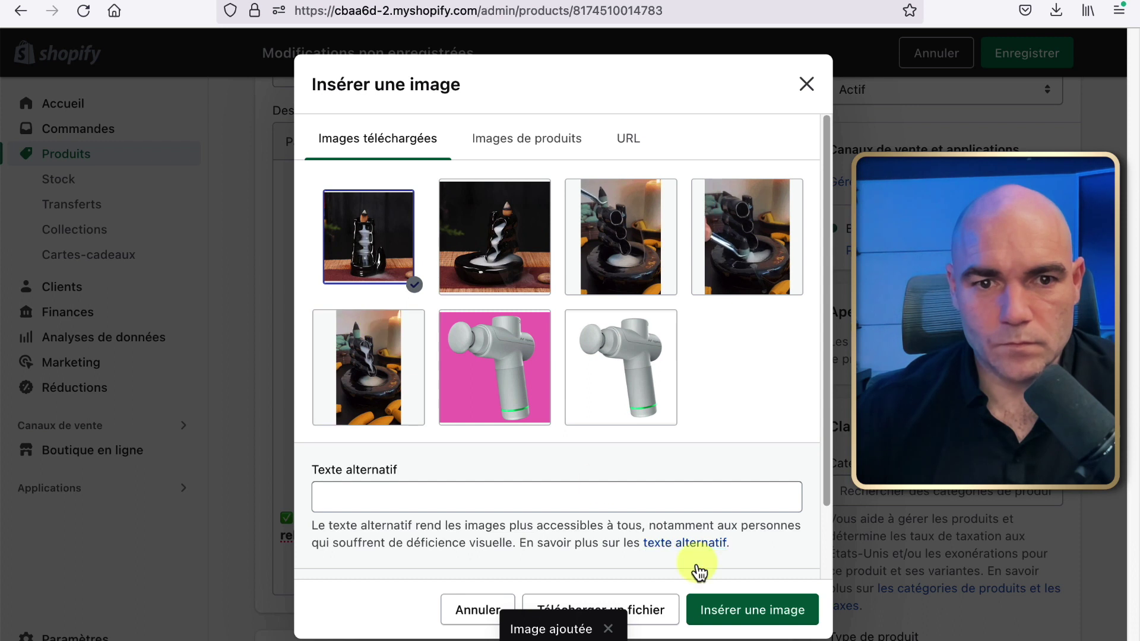
click(790, 610)
Centre the newly inserted front-view image of the burner in the product description.
scroll(638, 487, down, 3)
click(636, 488)
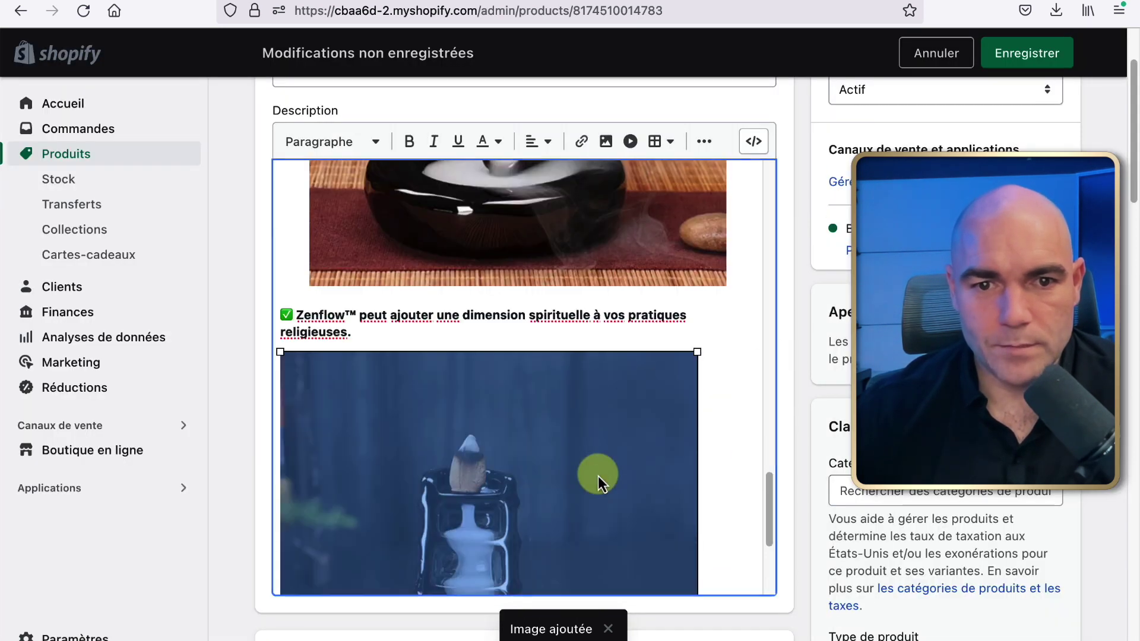
click(538, 143)
click(539, 205)
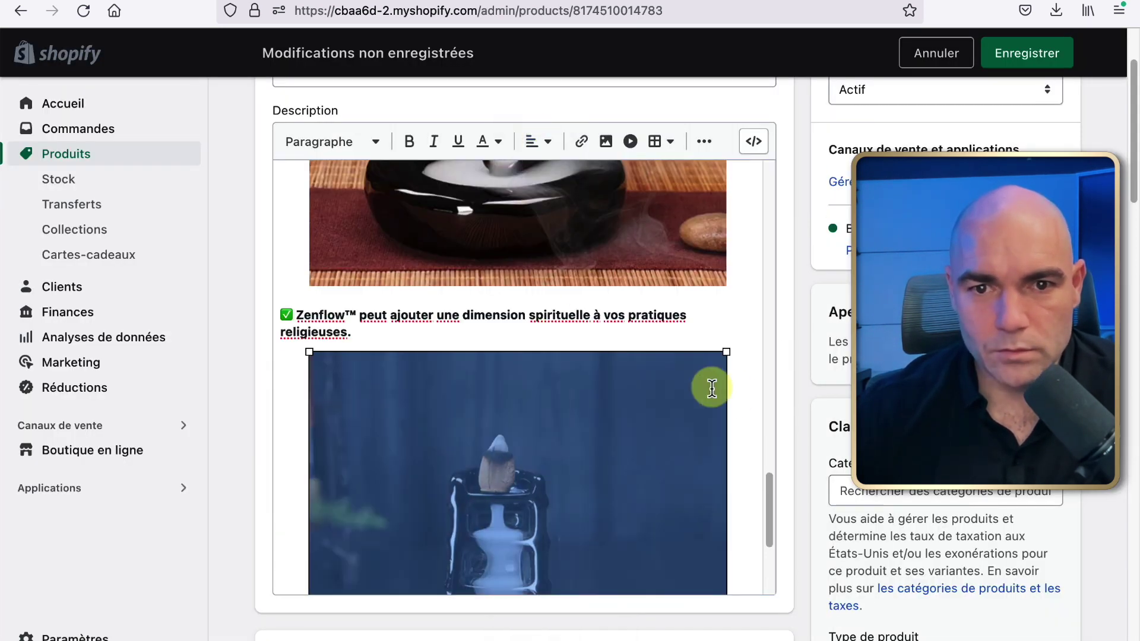
Format "Zenflow™ améliore également la qualité de l'air en éliminant les odeurs désagréables." as Titre 4 and save the product.
scroll(745, 404, up, 3)
scroll(745, 410, down, 10)
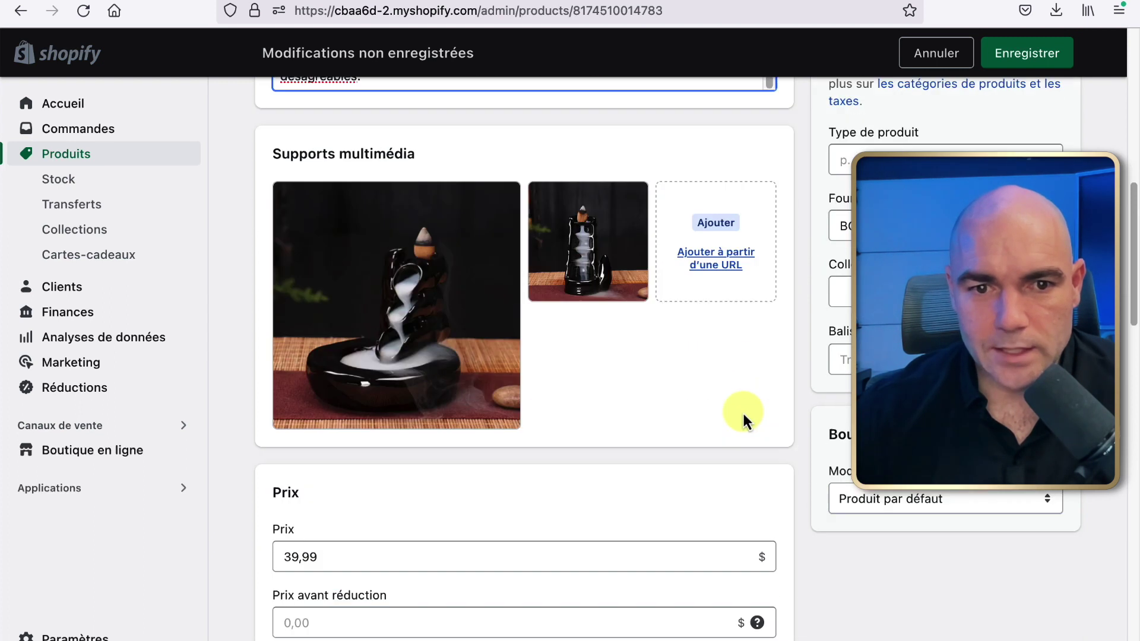
scroll(532, 350, up, 5)
drag(383, 351, 284, 334)
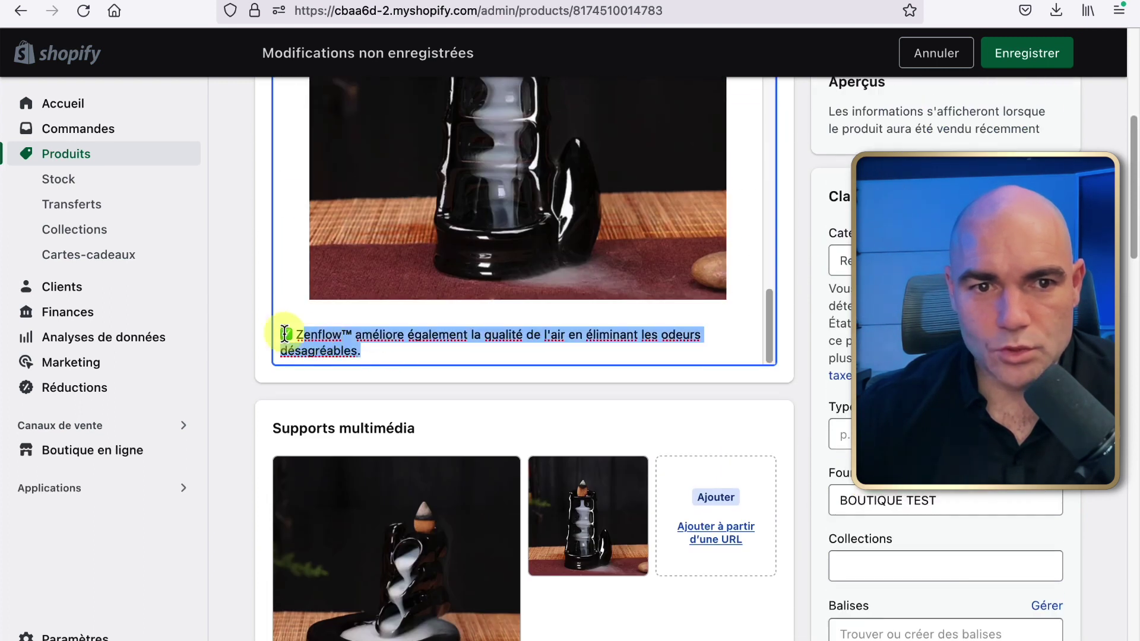
scroll(527, 358, up, 10)
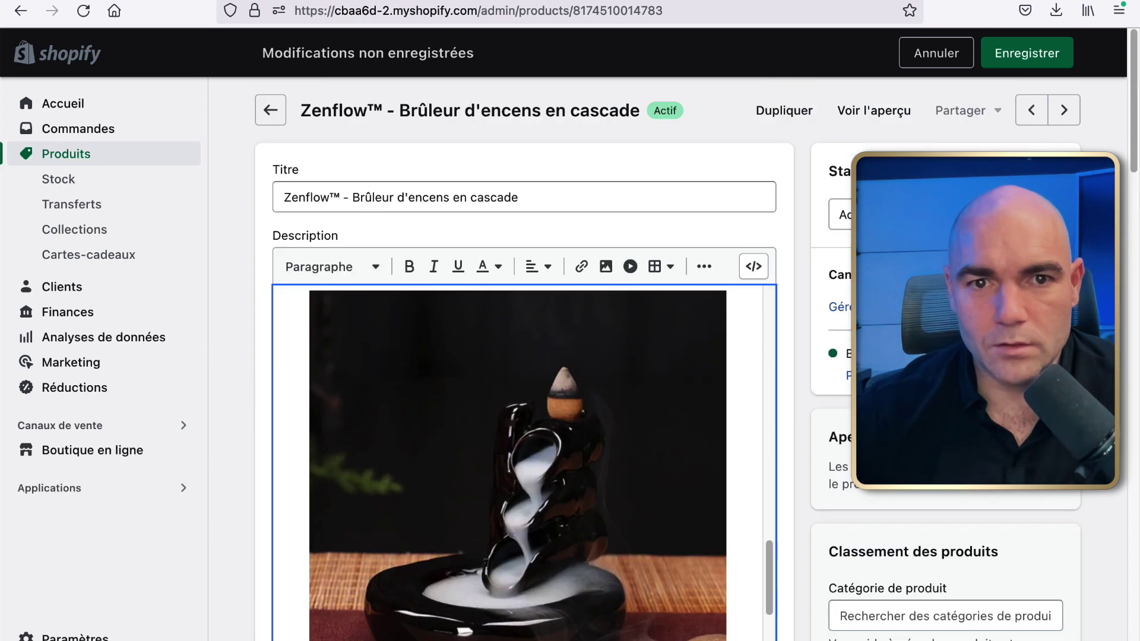
click(358, 266)
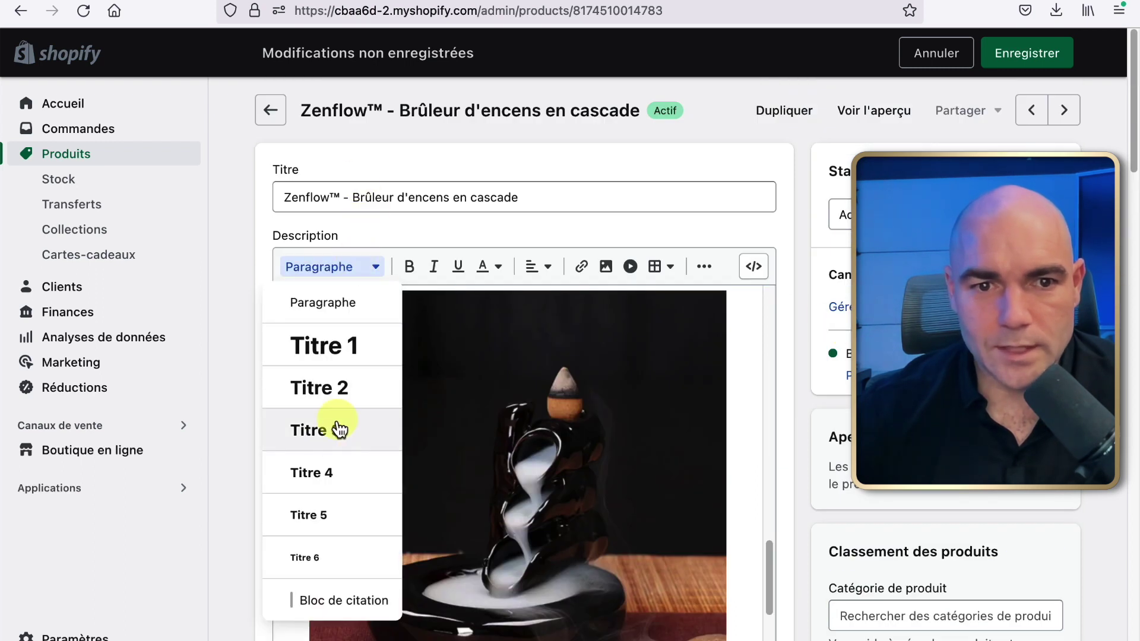
click(326, 473)
click(1057, 62)
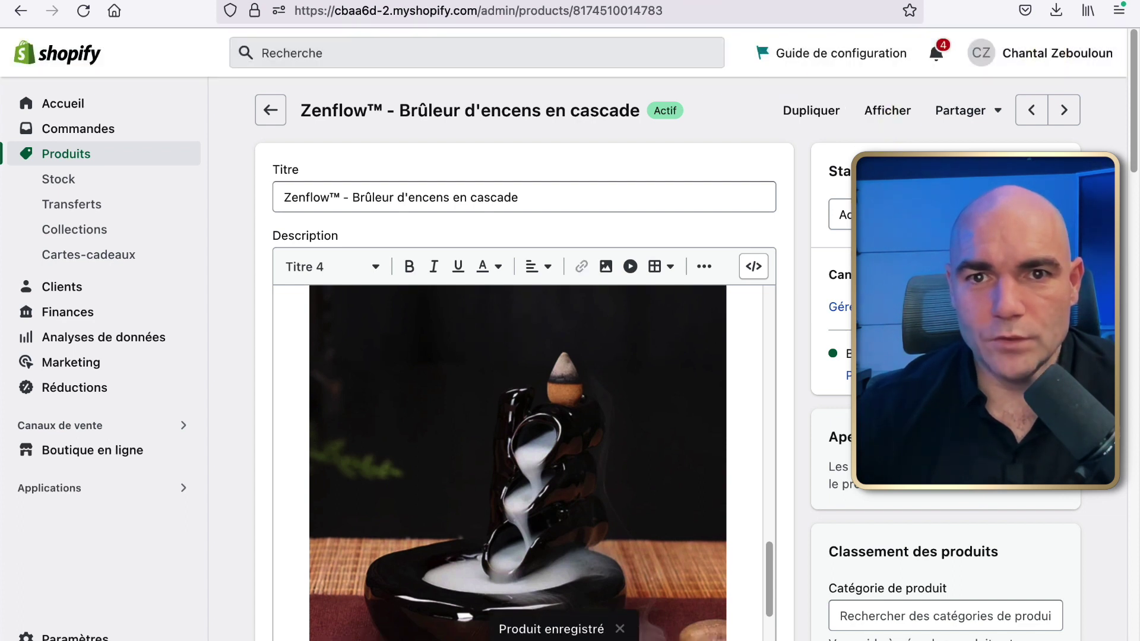
Open the product's storefront page and review the whole illustrated description, from the headline to the last benefit lines and images.
click(889, 118)
scroll(935, 226, down, 2)
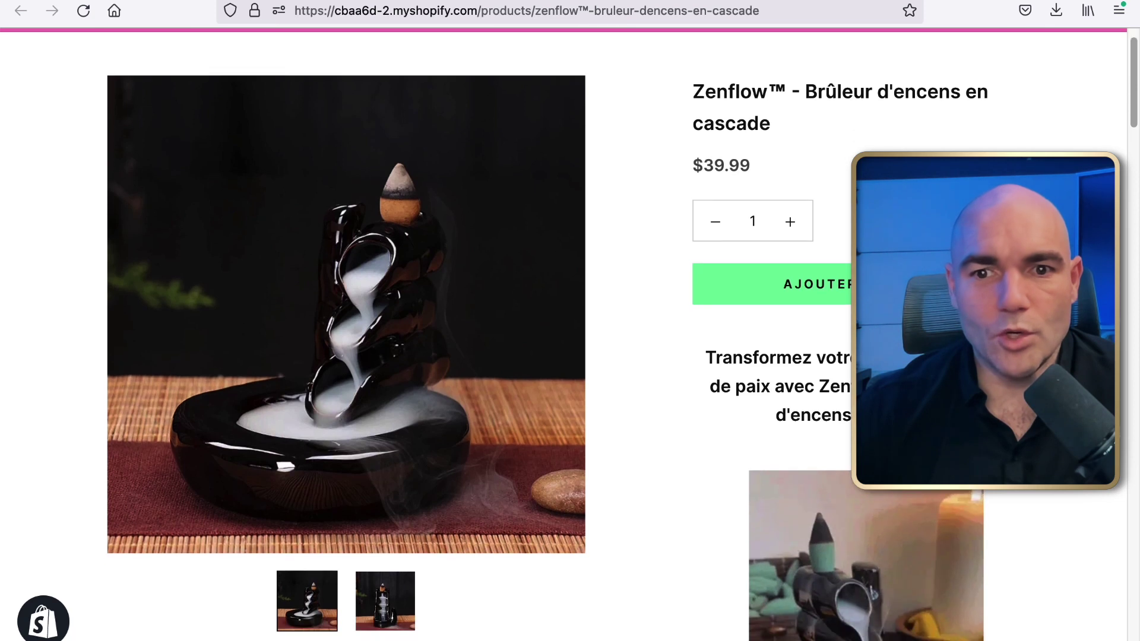
scroll(934, 226, down, 5)
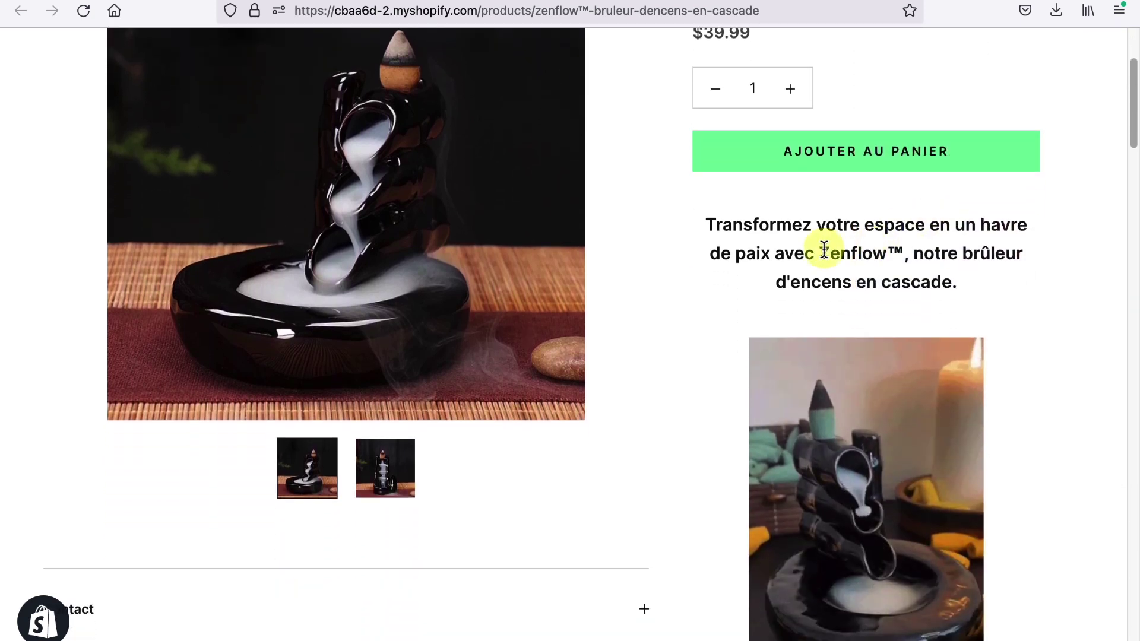
scroll(825, 252, down, 10)
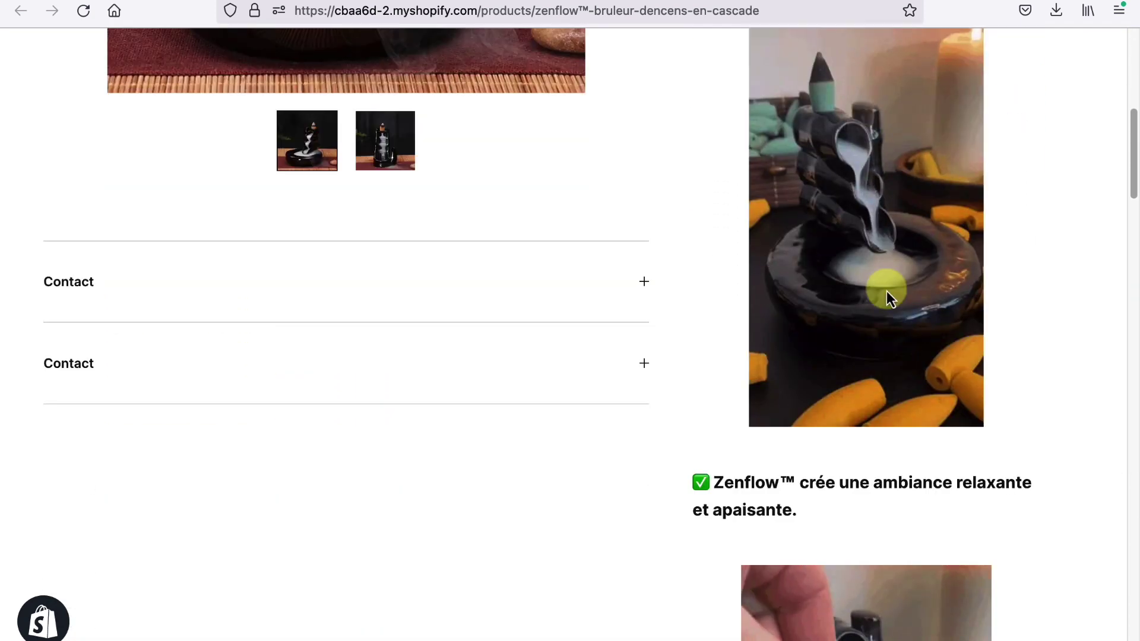
scroll(768, 454, down, 4)
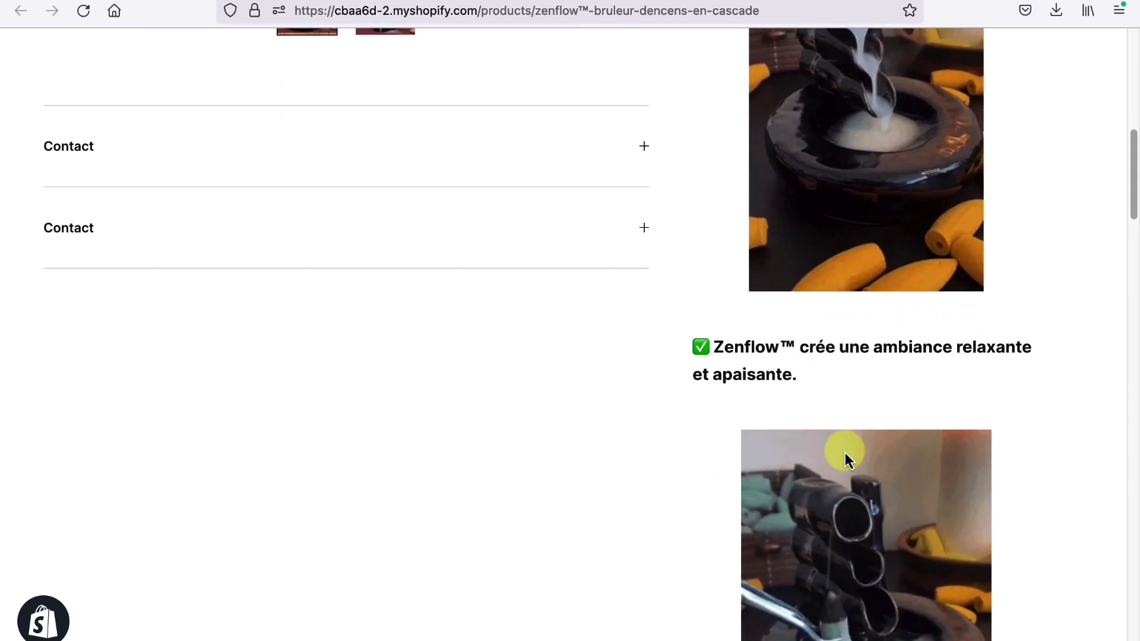
scroll(897, 451, down, 13)
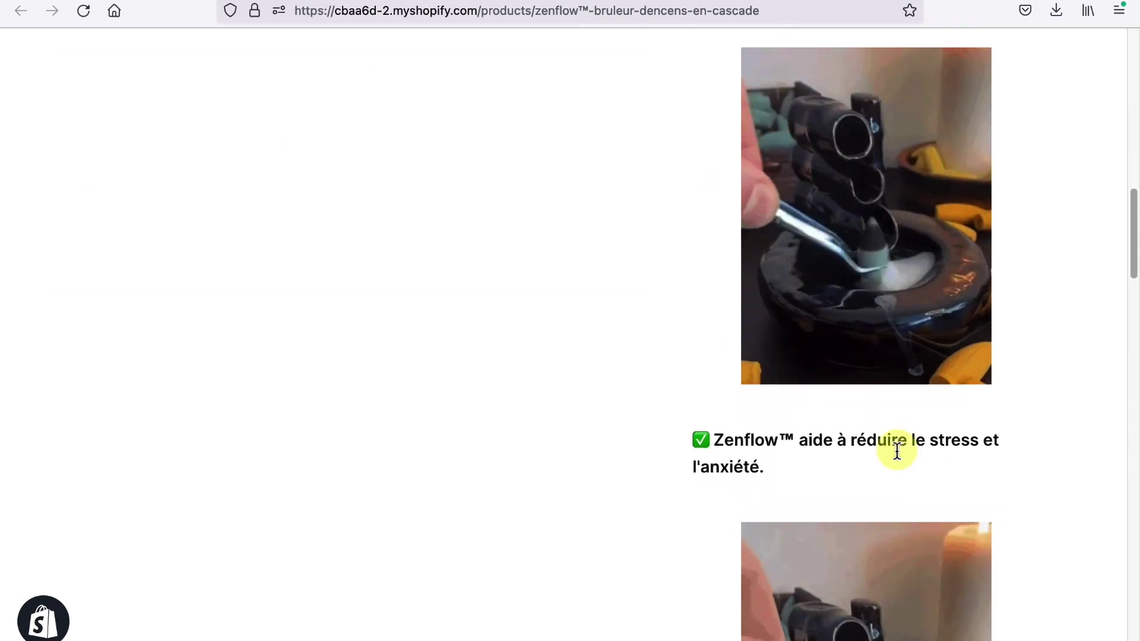
scroll(897, 452, down, 18)
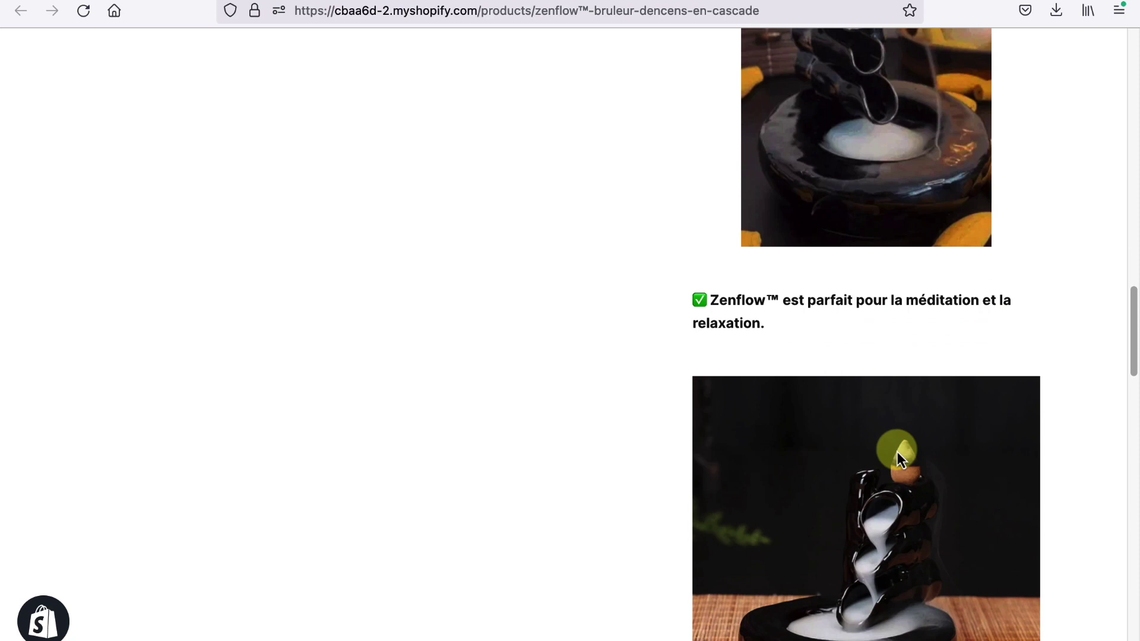
scroll(897, 453, down, 15)
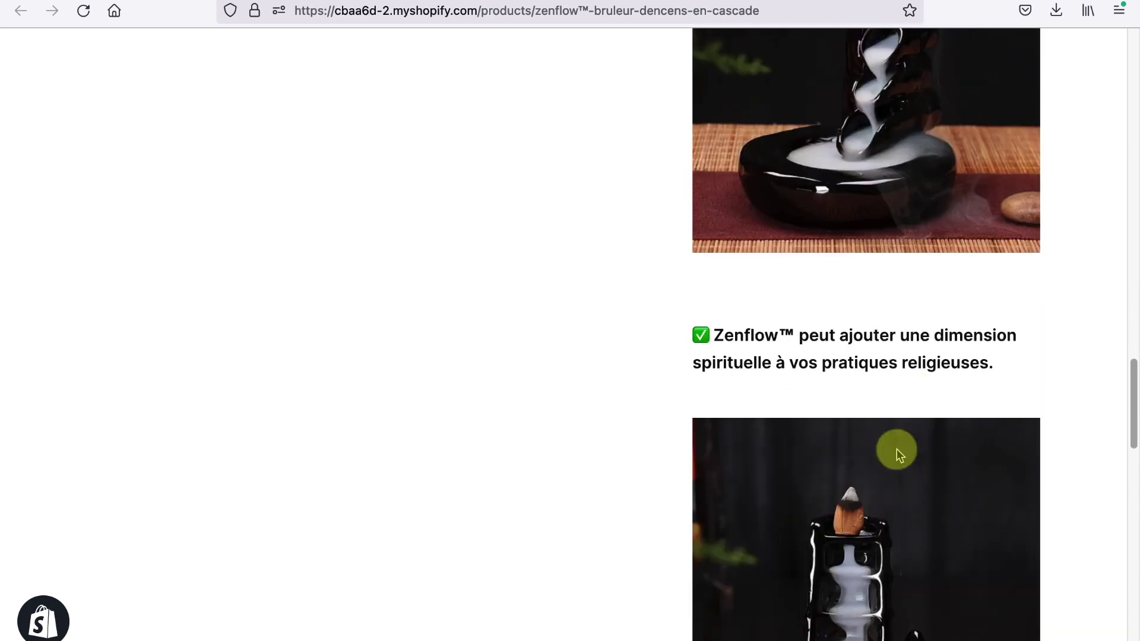
scroll(896, 452, down, 8)
scroll(897, 451, up, 16)
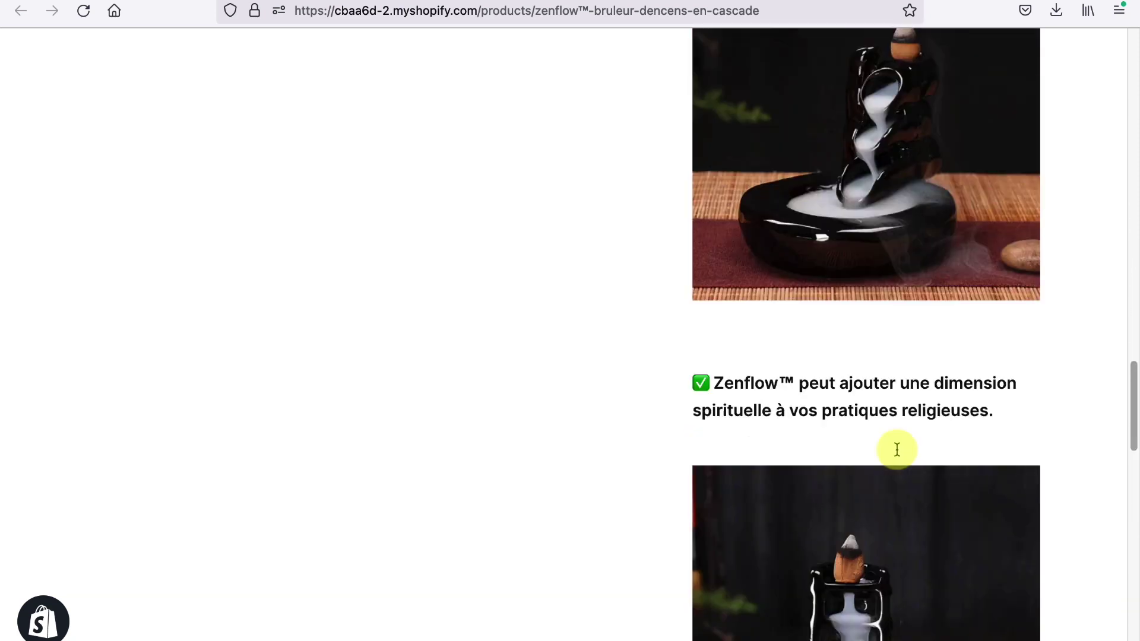
scroll(895, 448, up, 20)
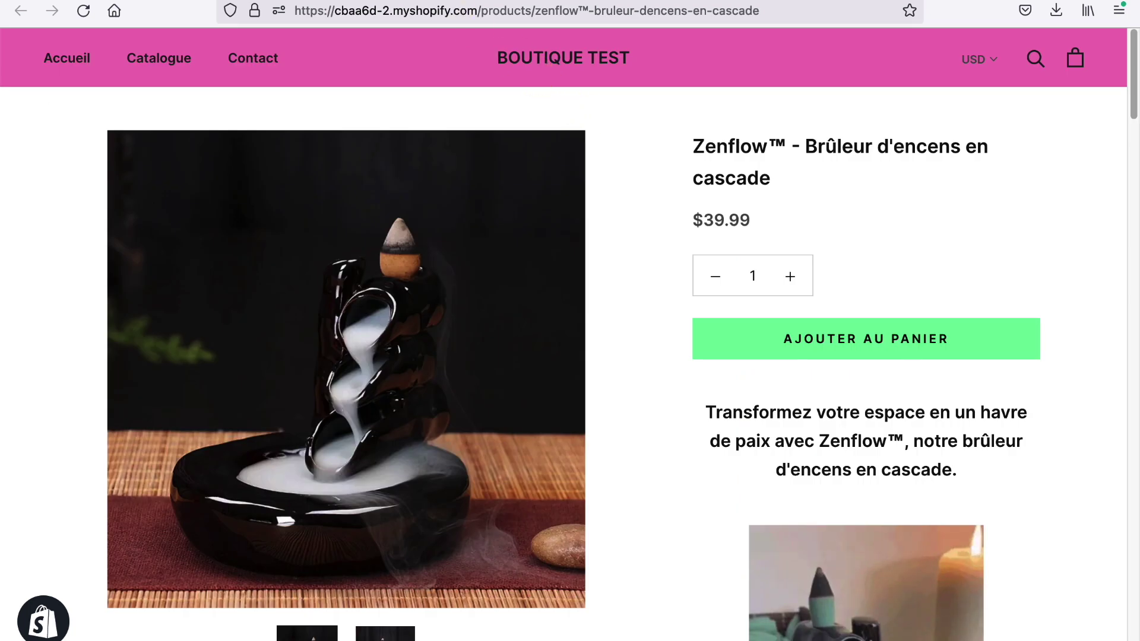
Return to the product's admin page, and check how the description's headline and first GIF display on the mobile storefront.
click(420, 1)
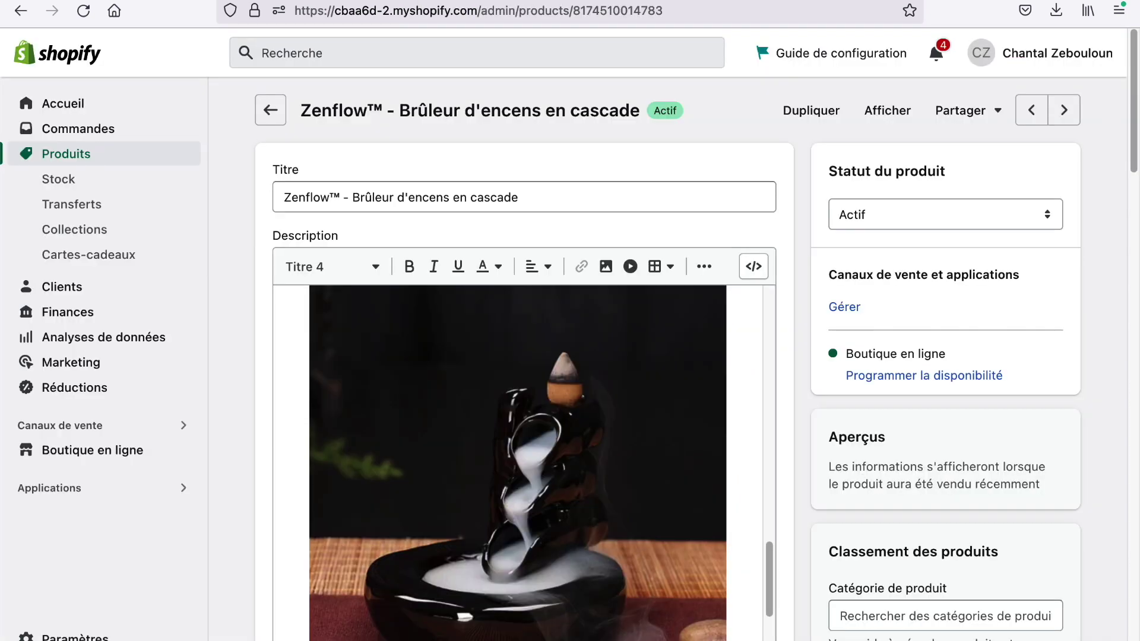
key(ctrl+Tab)
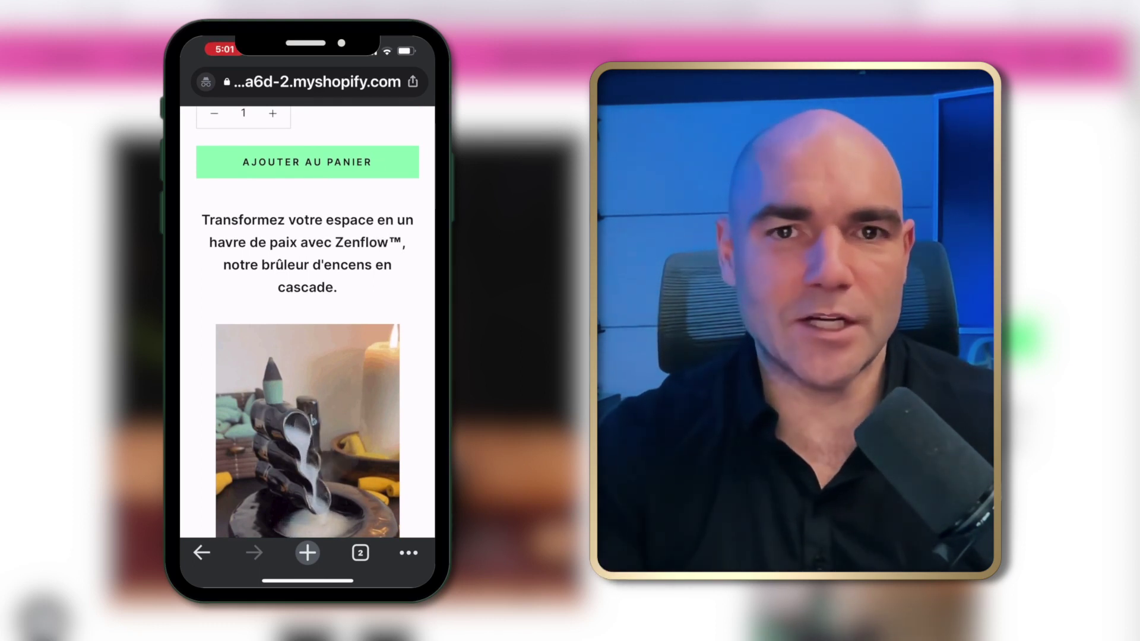
scroll(308, 332, down, 5)
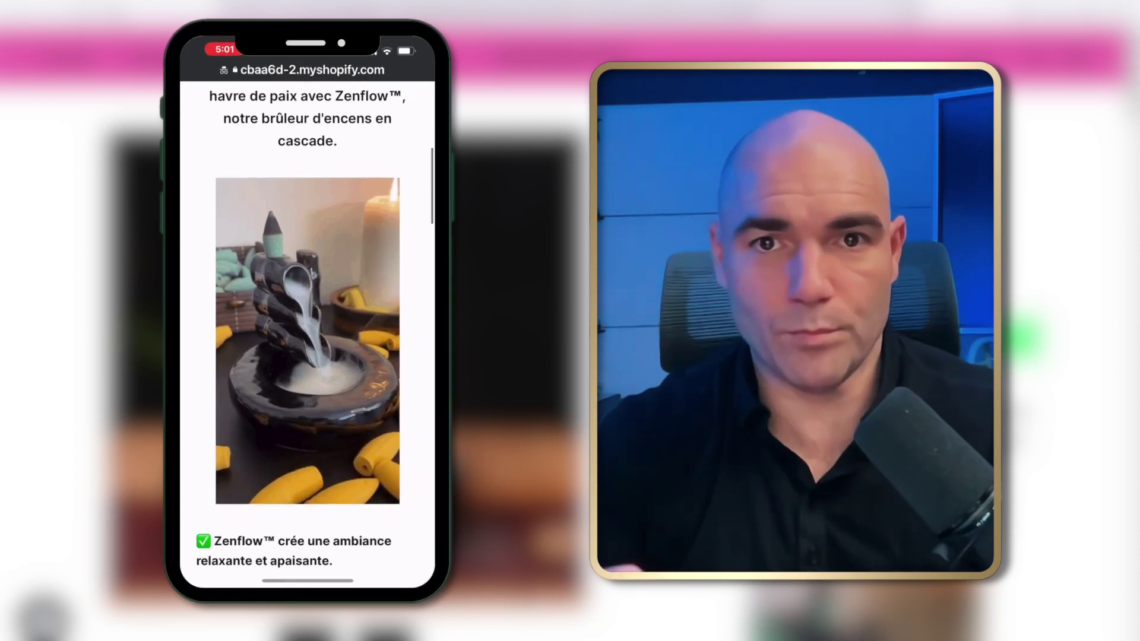